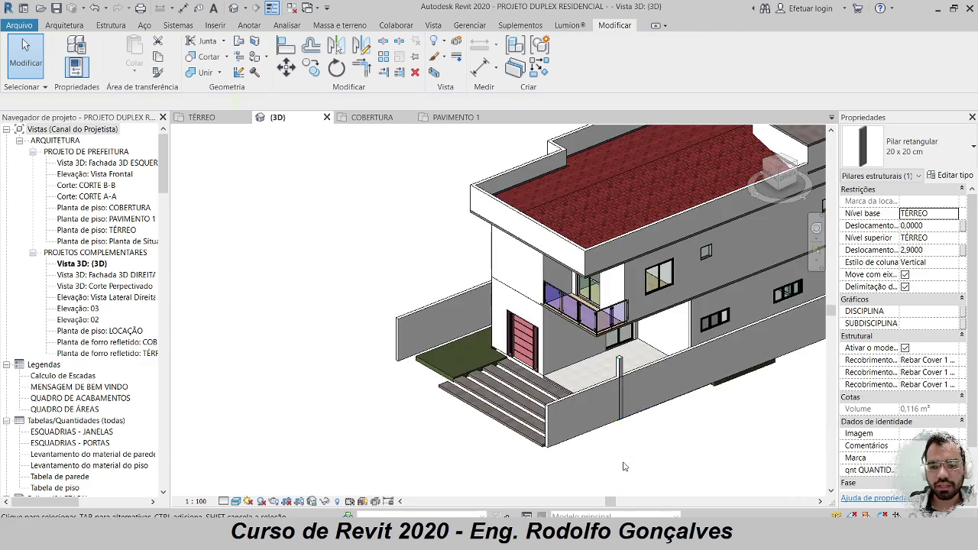
# - Start a structural beam of type Viga concreto 15x30cm on the PAVIMENTO 1 floor plan
pyautogui.keyDown('shift'); pyautogui.moveTo(569, 440); pyautogui.dragTo(694, 395, button='middle'); pyautogui.keyUp('shift')
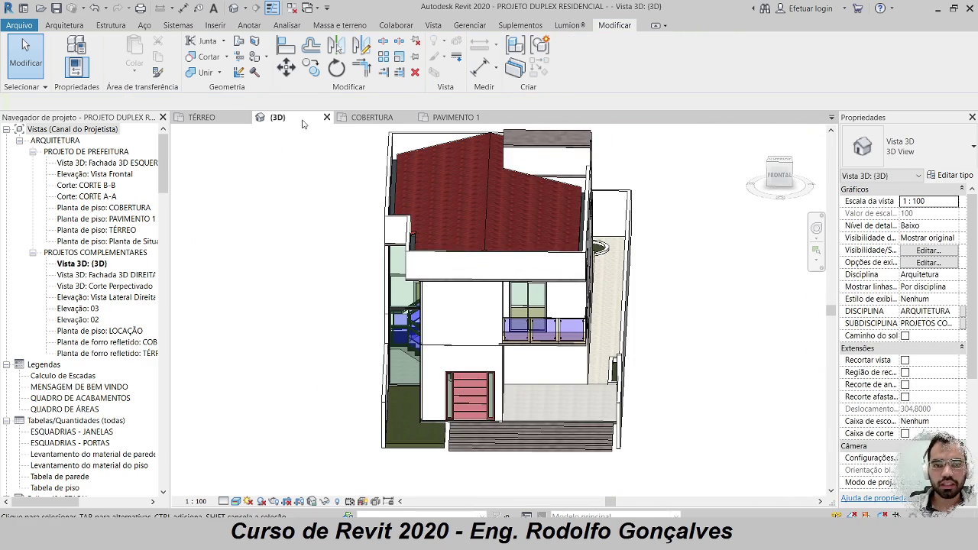
pyautogui.click(451, 117)
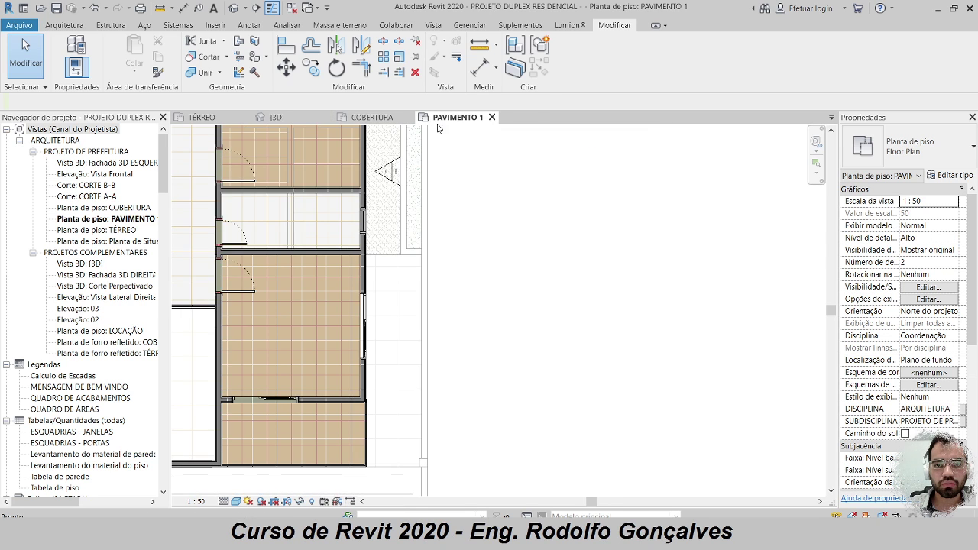
pyautogui.scroll(2, 388, 263)
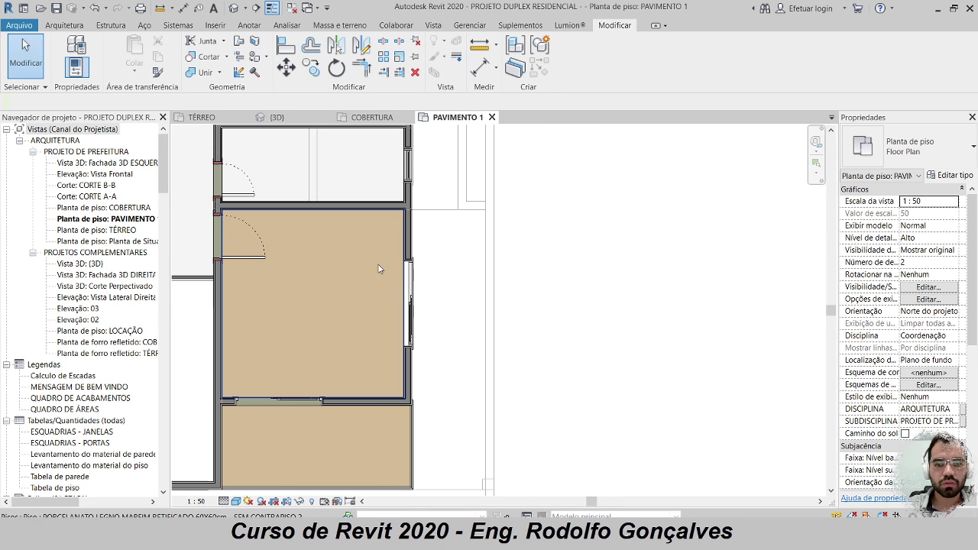
pyautogui.click(72, 28)
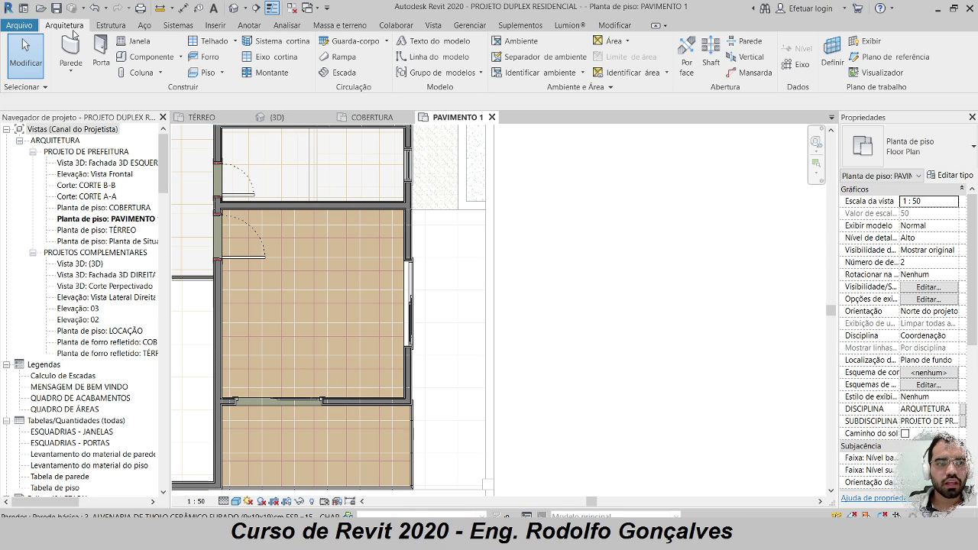
pyautogui.click(122, 29)
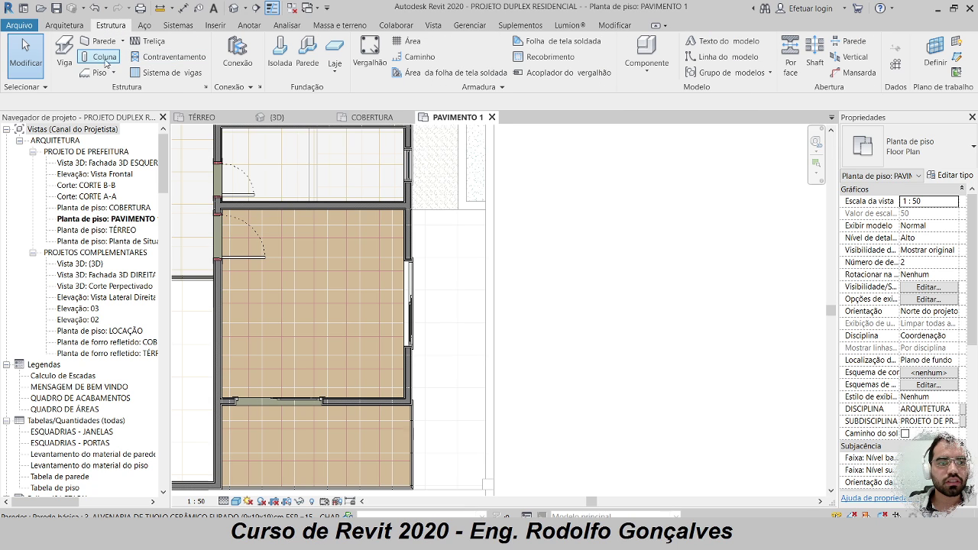
pyautogui.click(65, 56)
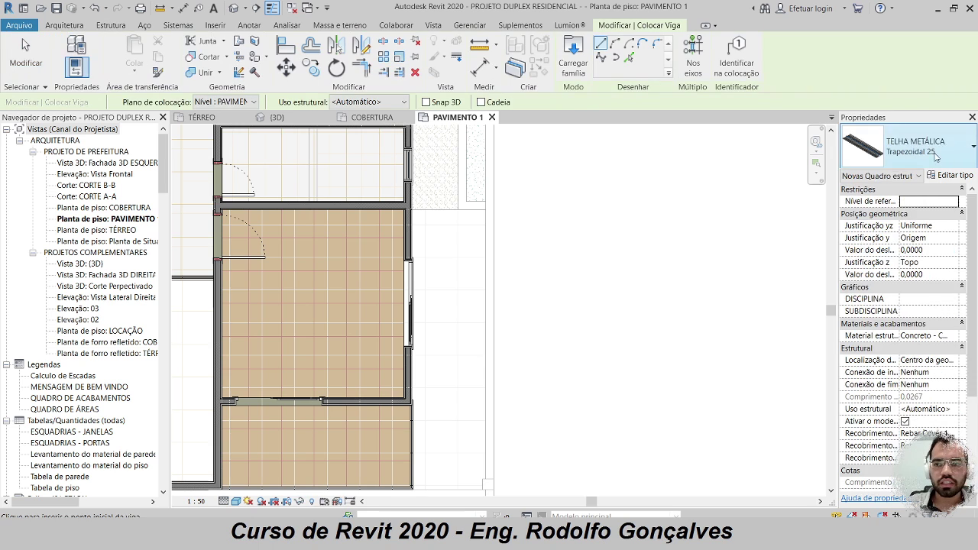
pyautogui.click(928, 153)
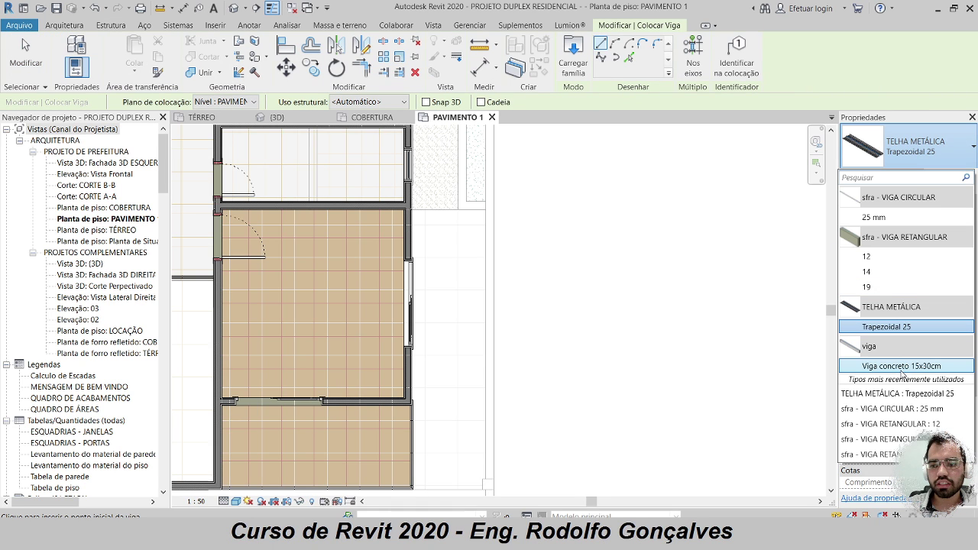
pyautogui.click(899, 367)
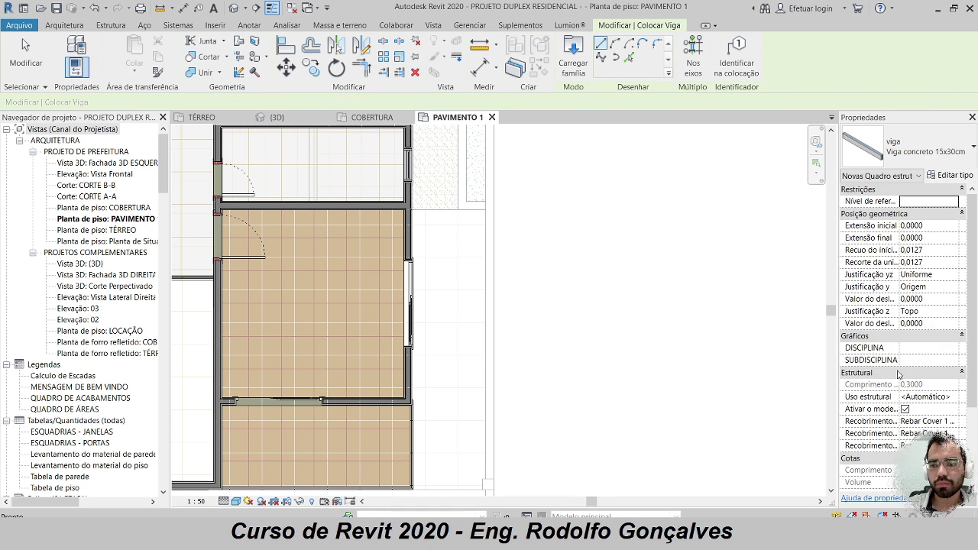
pyautogui.scroll(-2, 690, 240)
pyautogui.scroll(1, 529, 328)
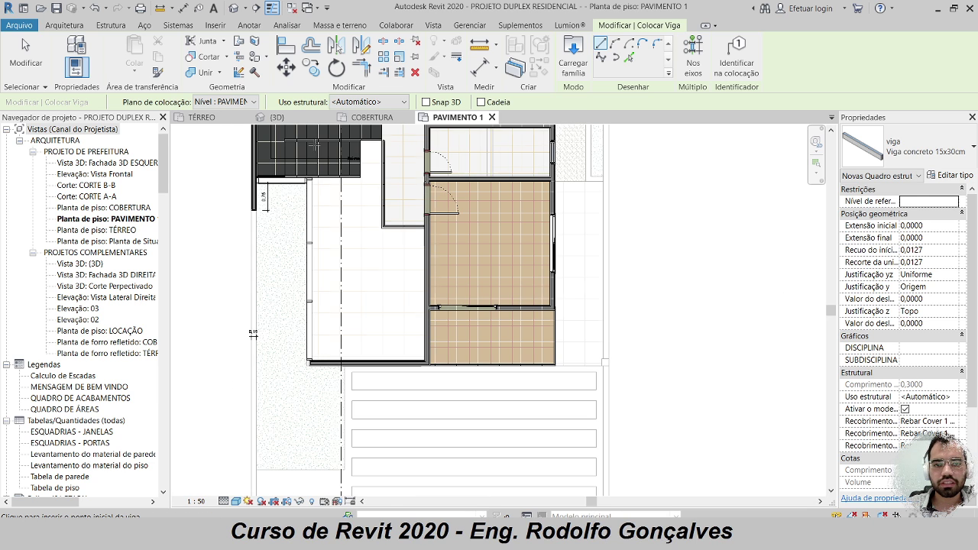
# - Set the beam's placement plane to level PAVIMENTO 1 and its structural use to <Automático>
pyautogui.click(282, 117)
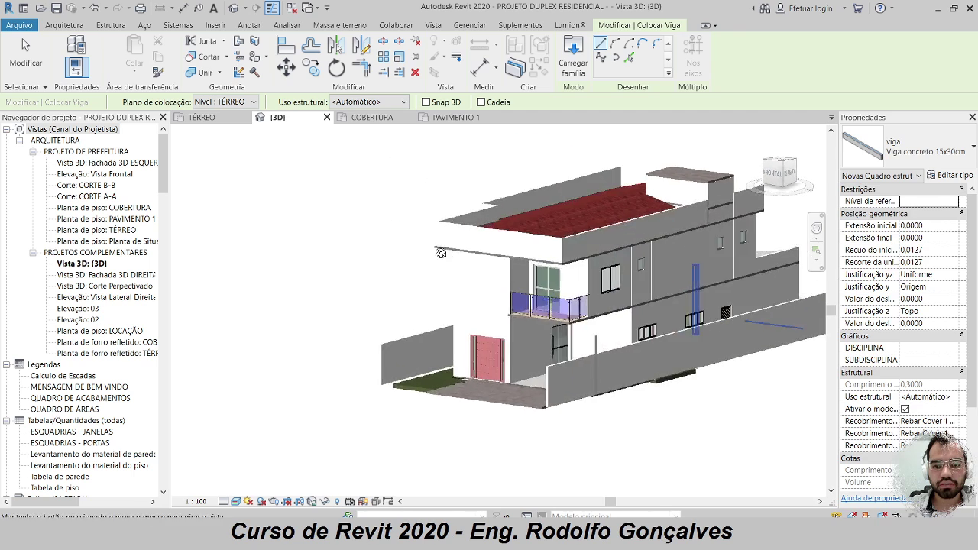
pyautogui.scroll(4, 572, 342)
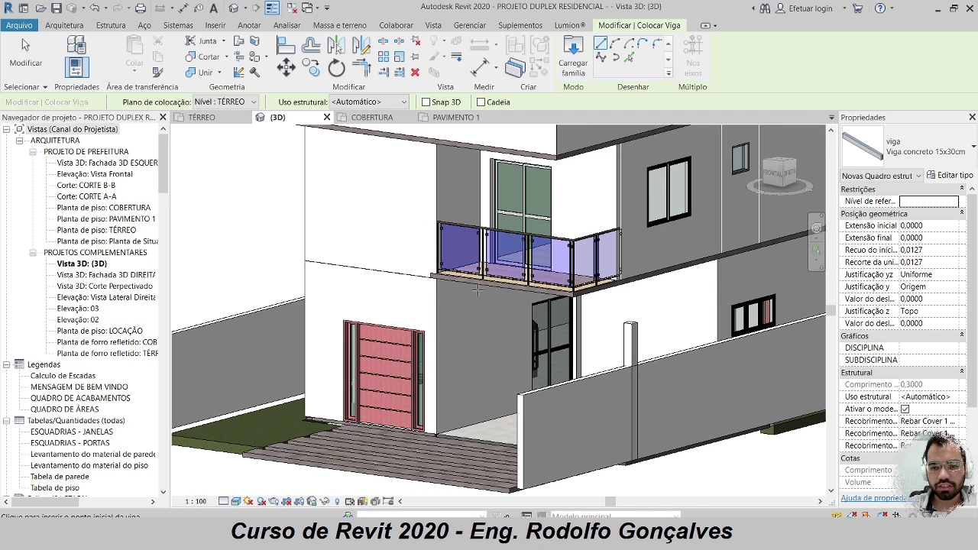
pyautogui.keyDown('shift'); pyautogui.moveTo(578, 302); pyautogui.dragTo(449, 278, button='middle'); pyautogui.keyUp('shift')
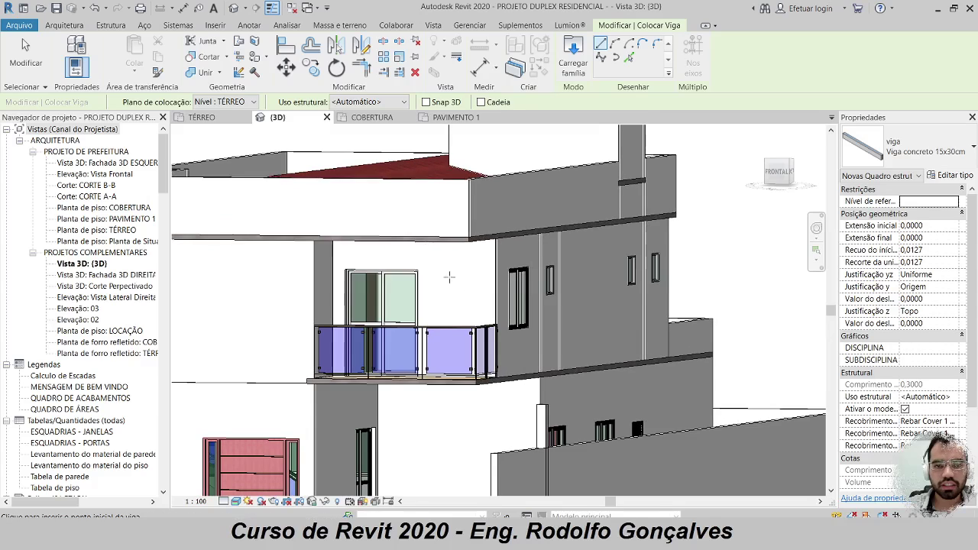
pyautogui.click(456, 117)
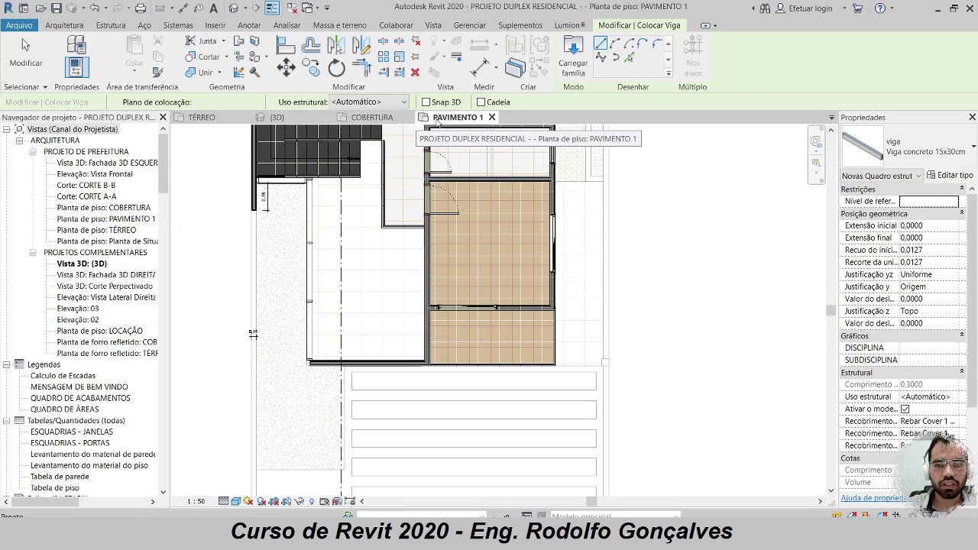
pyautogui.scroll(5, 459, 382)
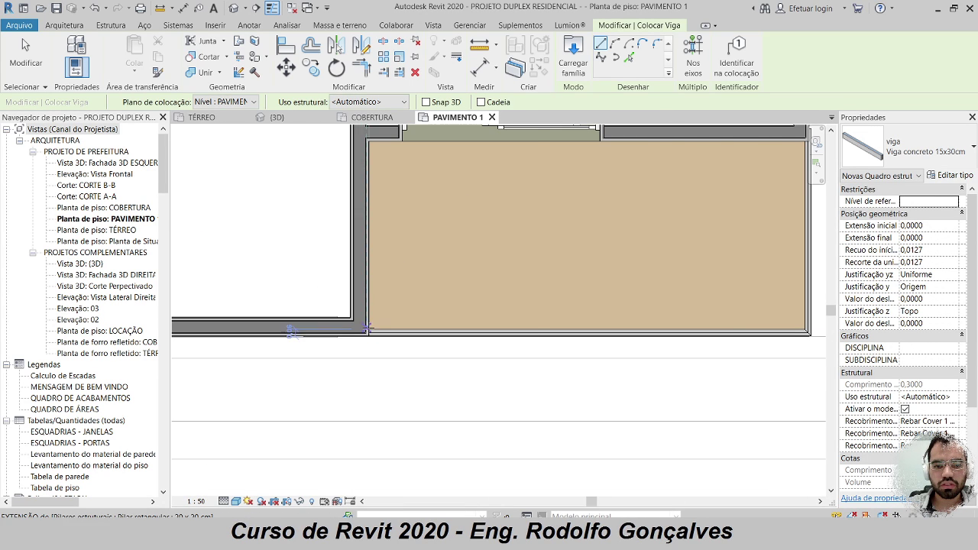
pyautogui.click(233, 104)
pyautogui.click(165, 110)
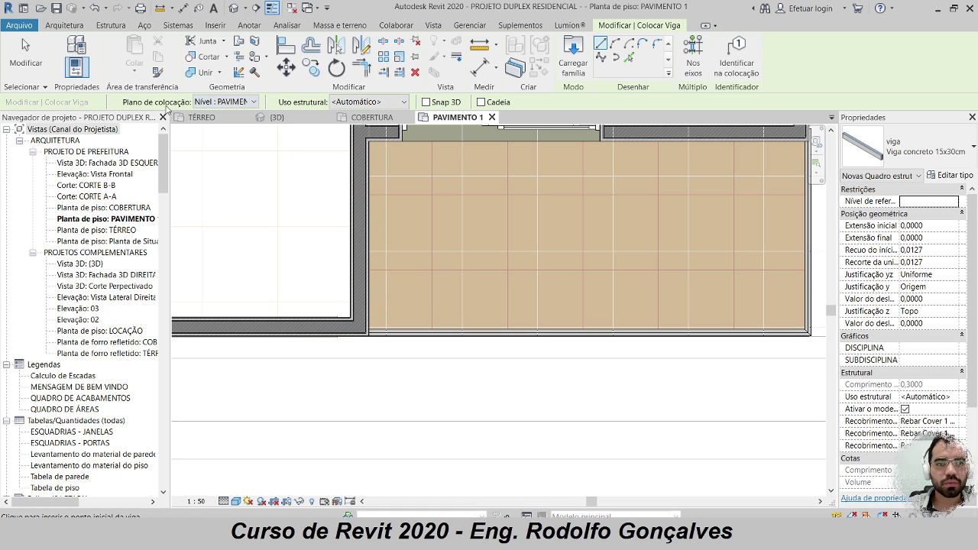
pyautogui.click(225, 102)
pyautogui.click(243, 132)
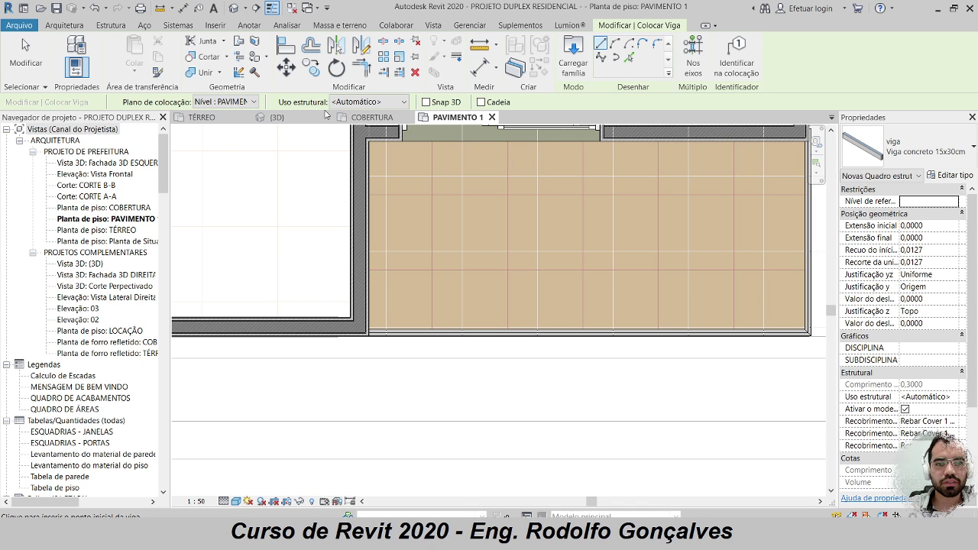
pyautogui.click(351, 102)
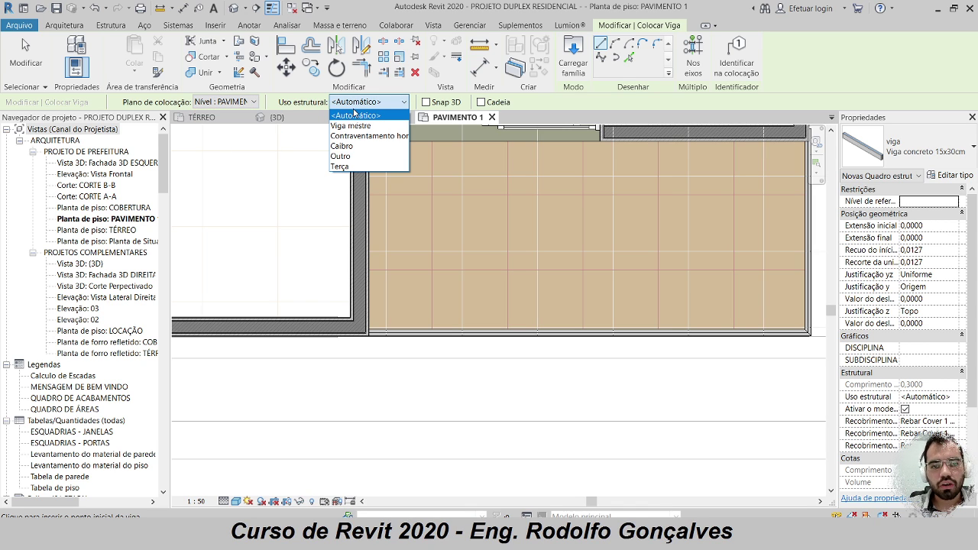
pyautogui.click(353, 115)
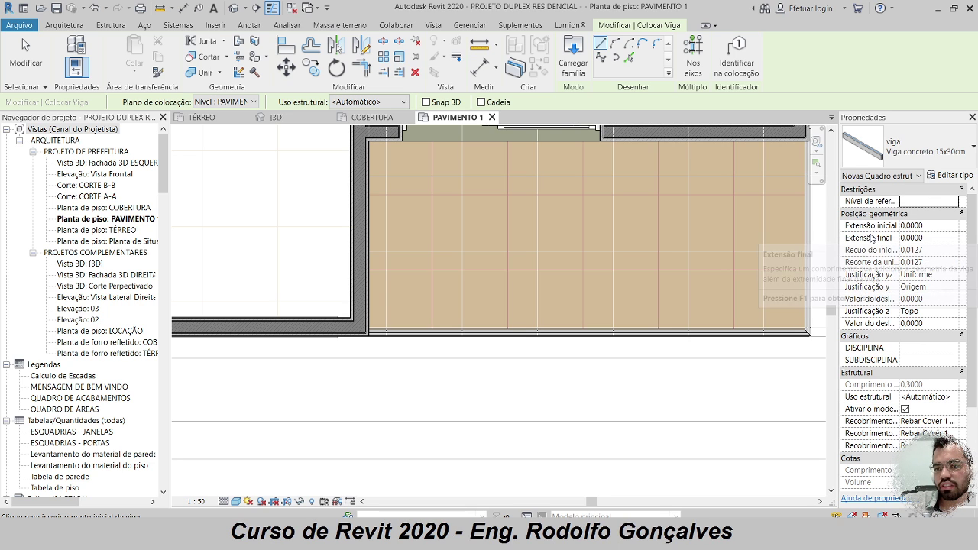
pyautogui.moveTo(666, 256); pyautogui.dragTo(599, 253, button='middle')
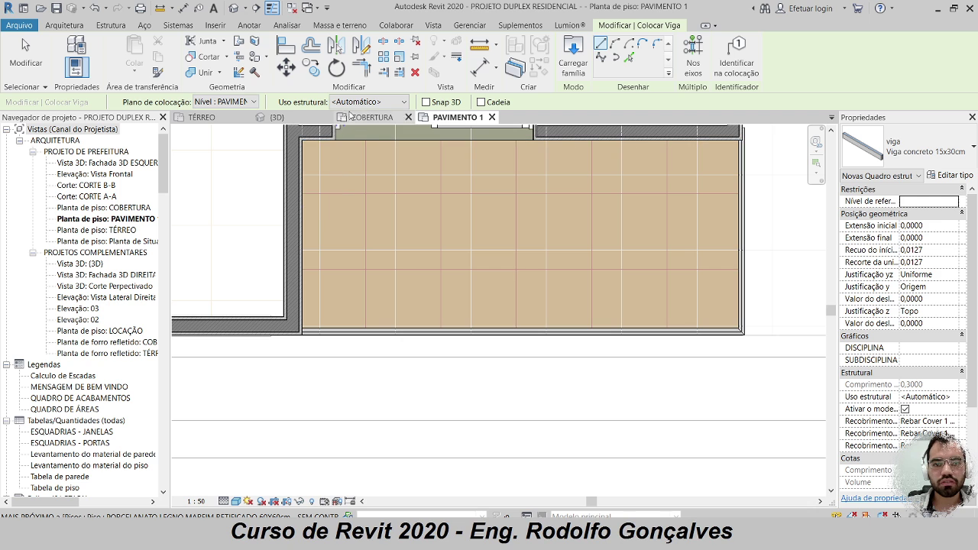
# - Dismiss the save reminder and examine the balcony's slab edge in the 3D view
pyautogui.click(278, 117)
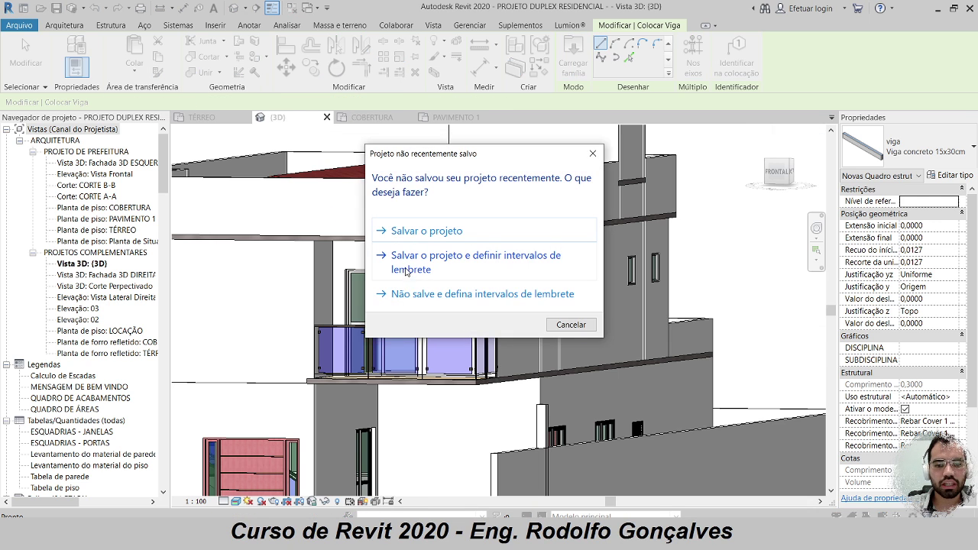
pyautogui.click(570, 325)
pyautogui.scroll(5, 352, 382)
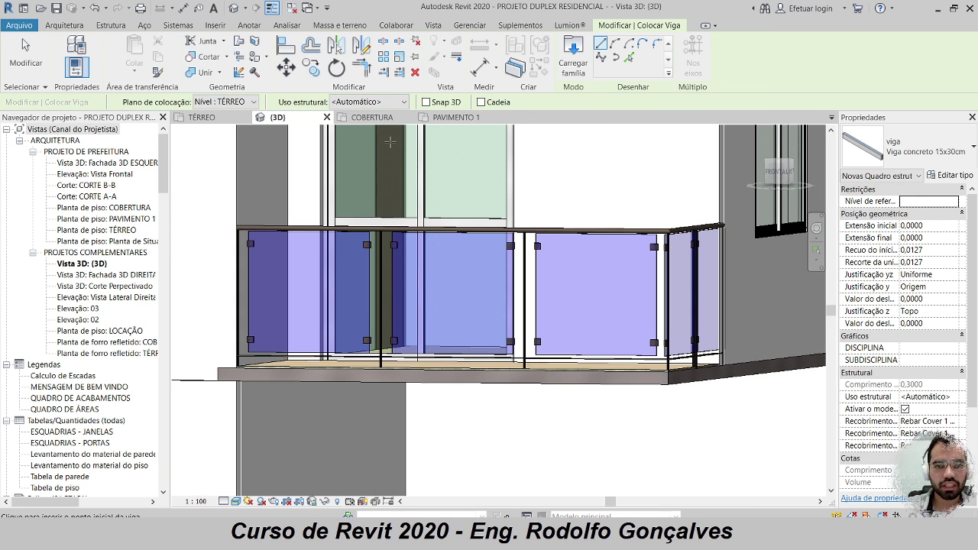
# - On the PAVIMENTO 1 plan, draw the beam along the balcony's front edge from the house wall's outer corner to the pillar at the boundary wall
pyautogui.click(456, 116)
pyautogui.scroll(3, 400, 280)
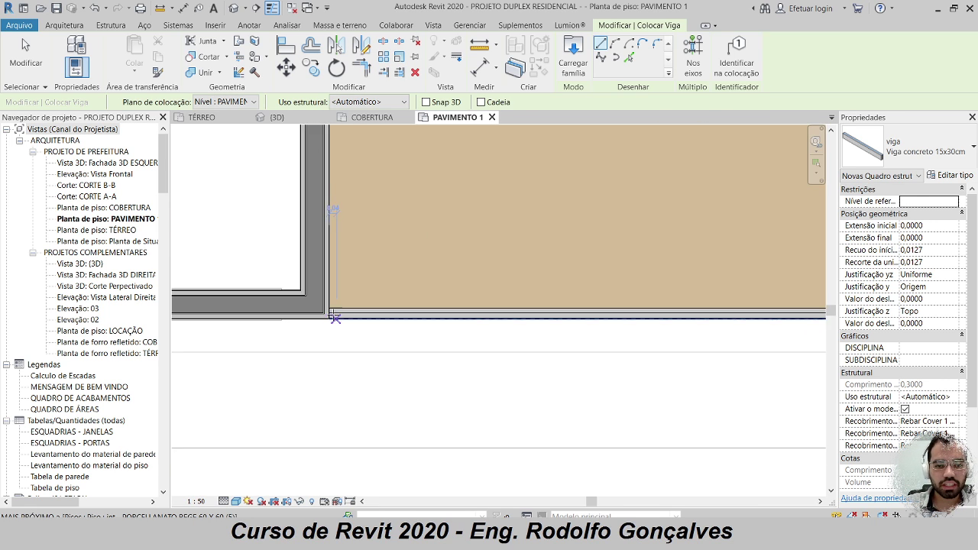
pyautogui.scroll(2, 335, 317)
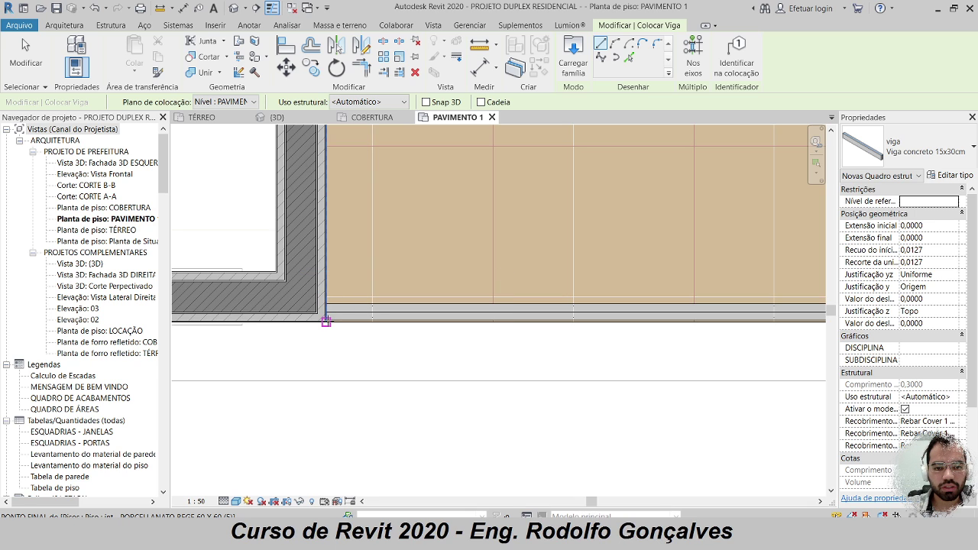
pyautogui.click(327, 321)
pyautogui.scroll(-4, 419, 323)
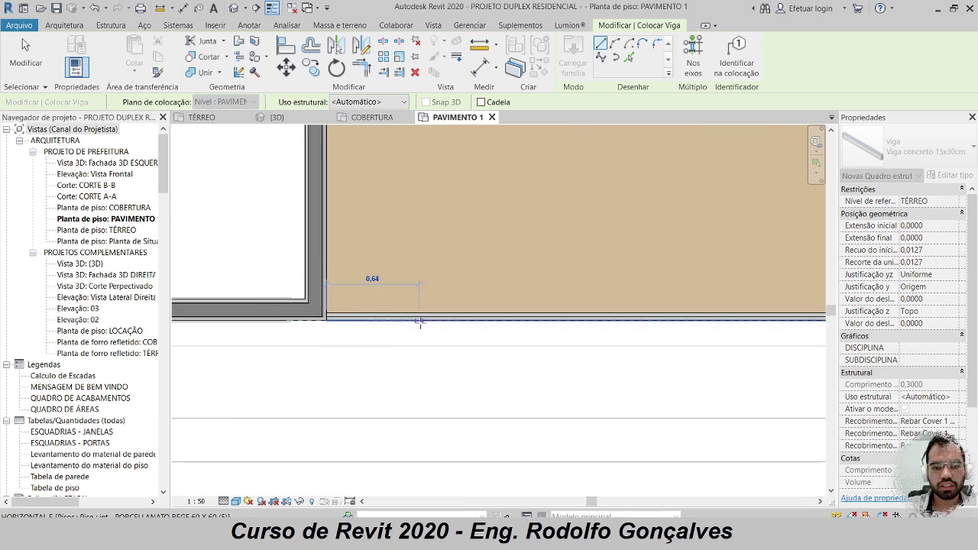
pyautogui.scroll(2, 447, 313)
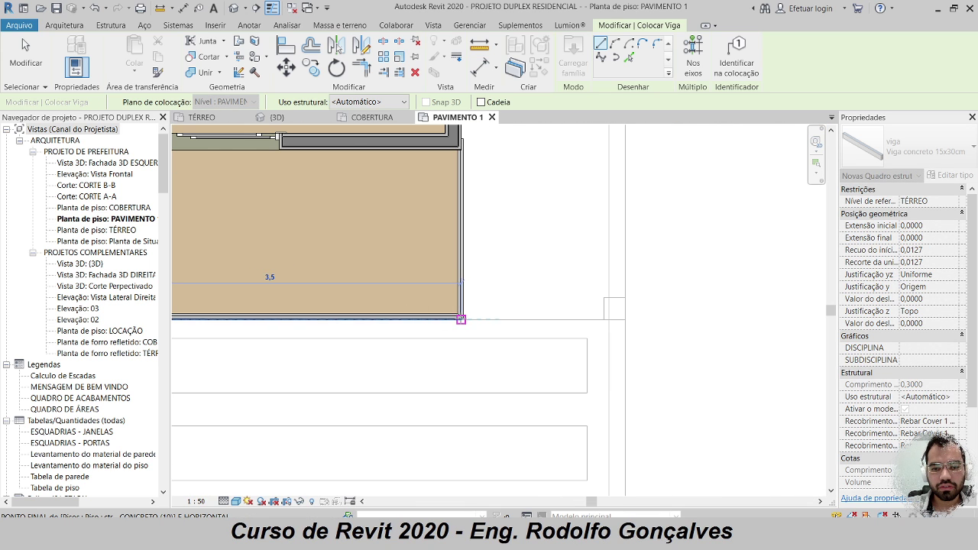
pyautogui.scroll(2, 603, 318)
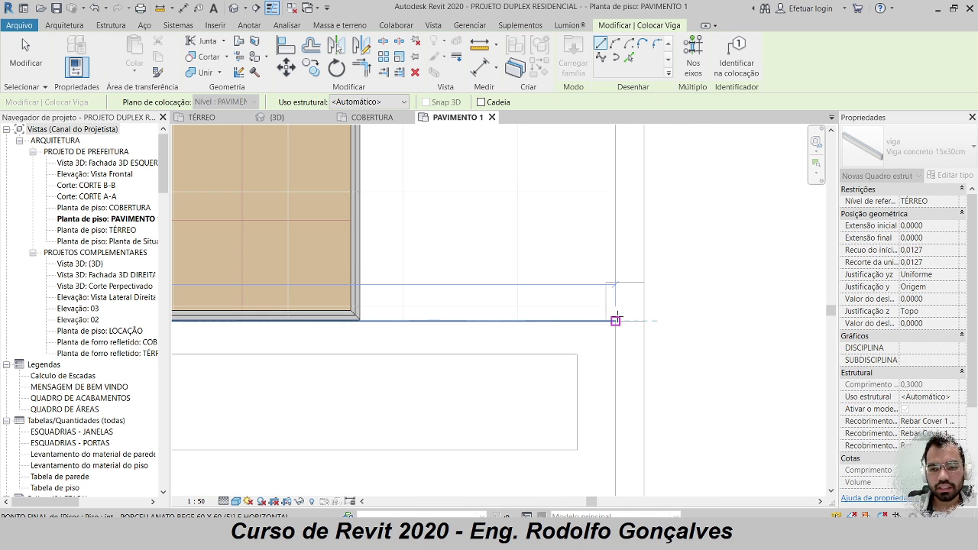
pyautogui.click(607, 321)
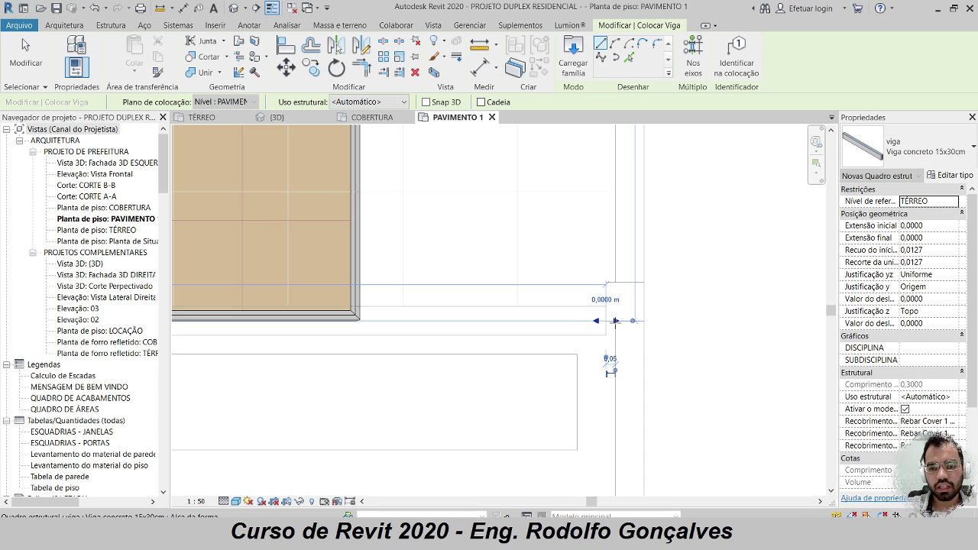
pyautogui.scroll(-2, 604, 317)
pyautogui.press('Escape')
pyautogui.press('Escape')
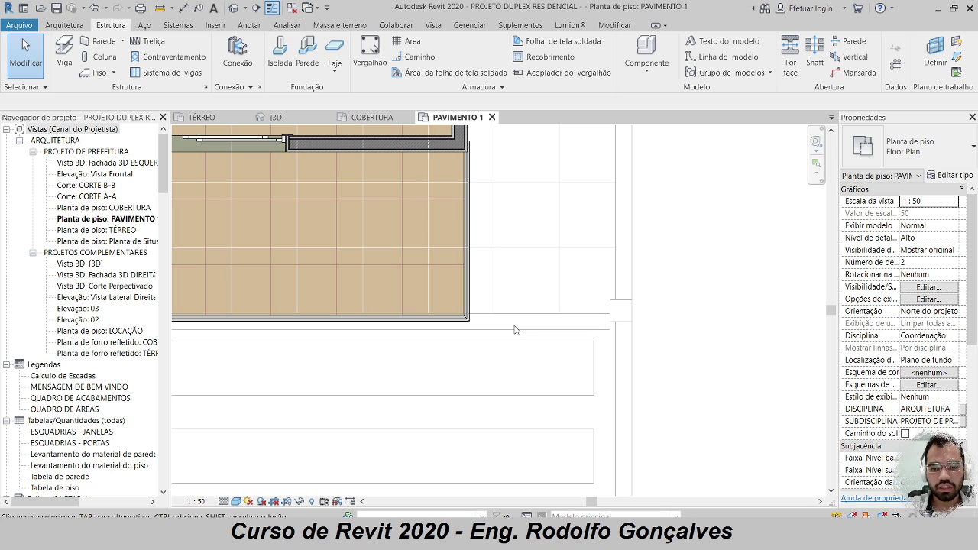
# - Align the beam's outer face with the outer edge of the balcony and house front wall
pyautogui.moveTo(512, 335); pyautogui.dragTo(598, 305, button='middle')
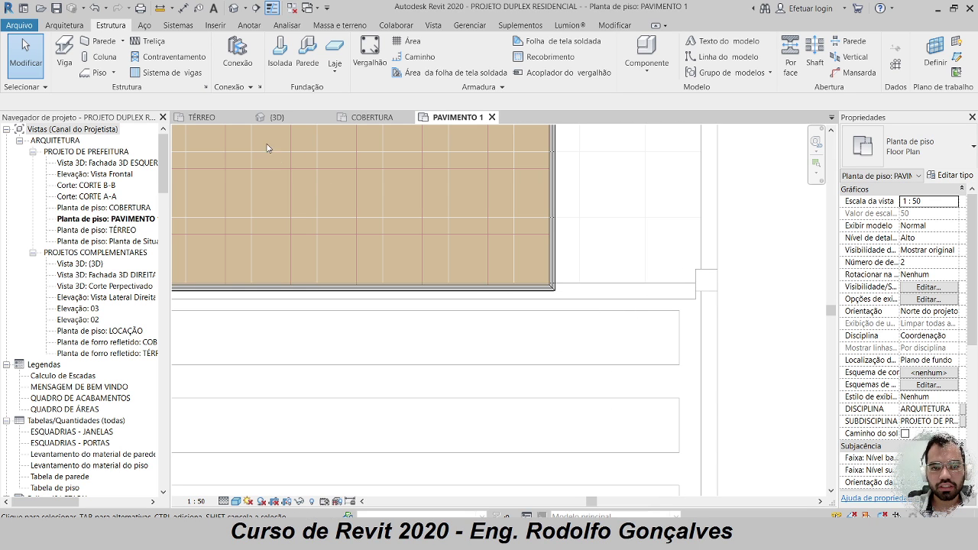
pyautogui.scroll(3, 610, 301)
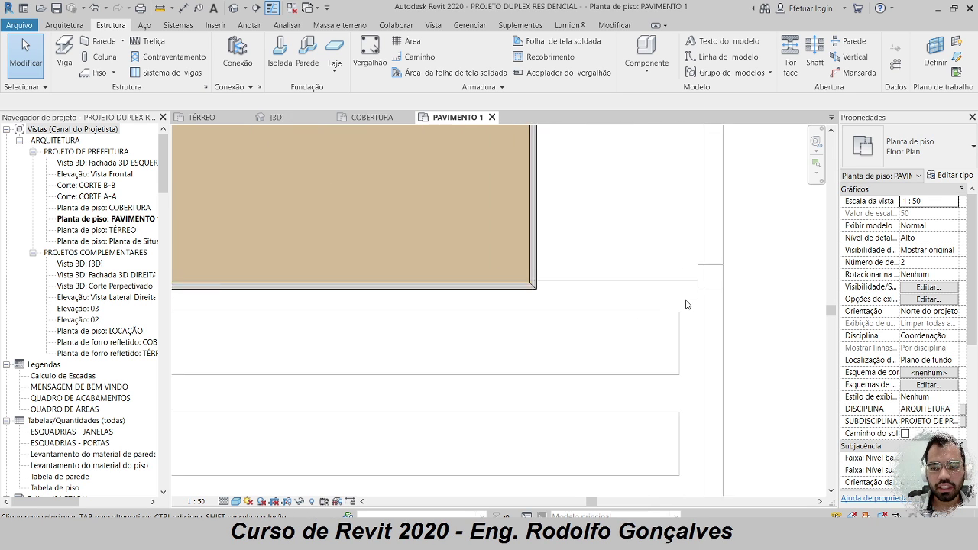
pyautogui.moveTo(565, 328); pyautogui.dragTo(273, 251, button='middle')
pyautogui.click(51, 24)
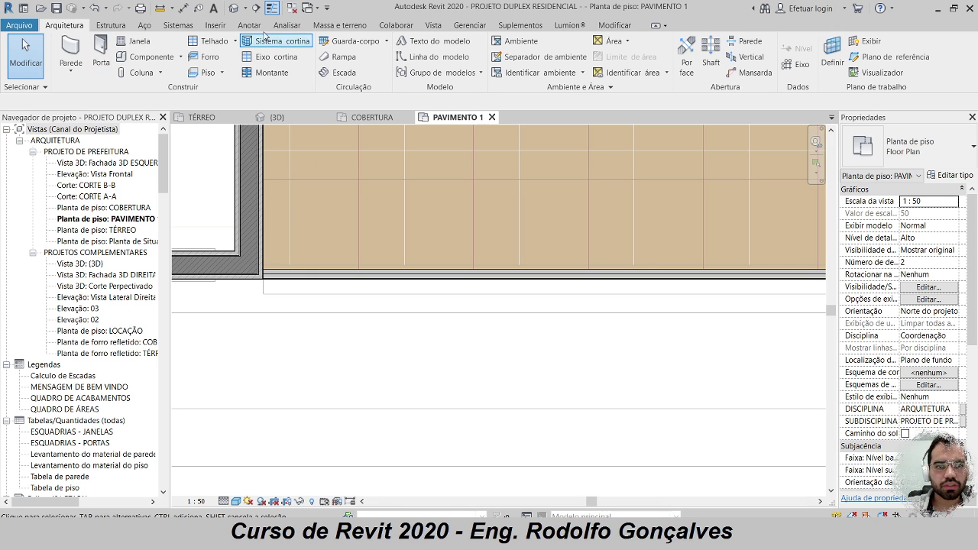
pyautogui.click(614, 24)
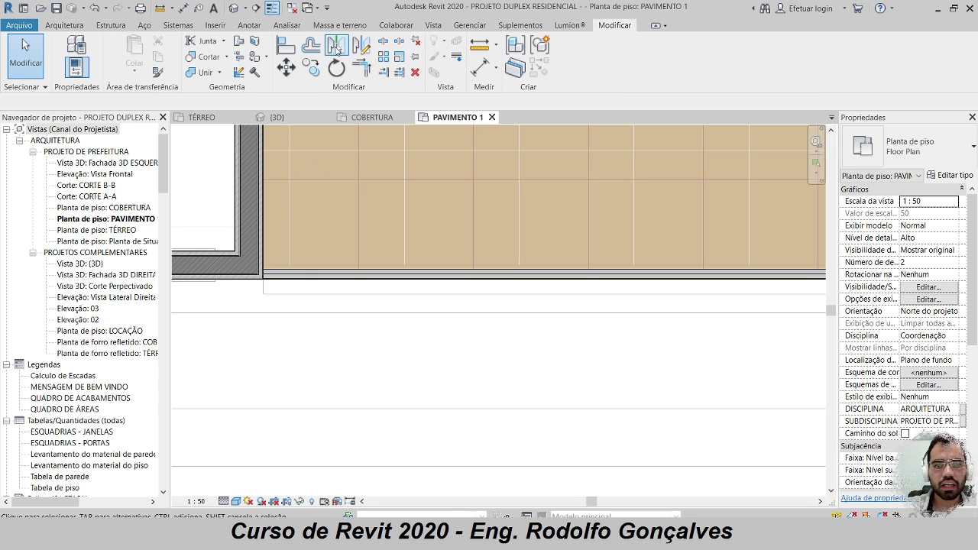
pyautogui.click(286, 46)
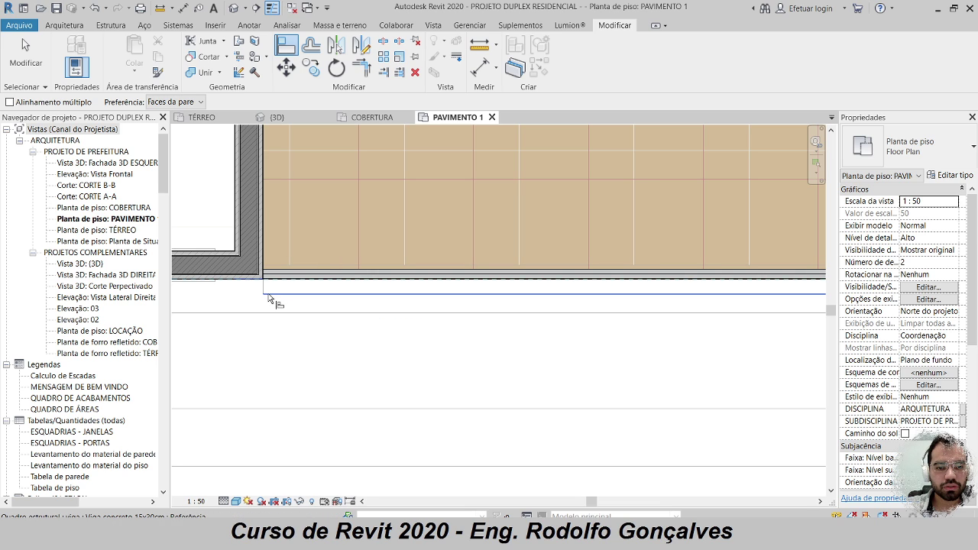
pyautogui.scroll(-4, 271, 229)
pyautogui.press('Escape')
pyautogui.press('Escape')
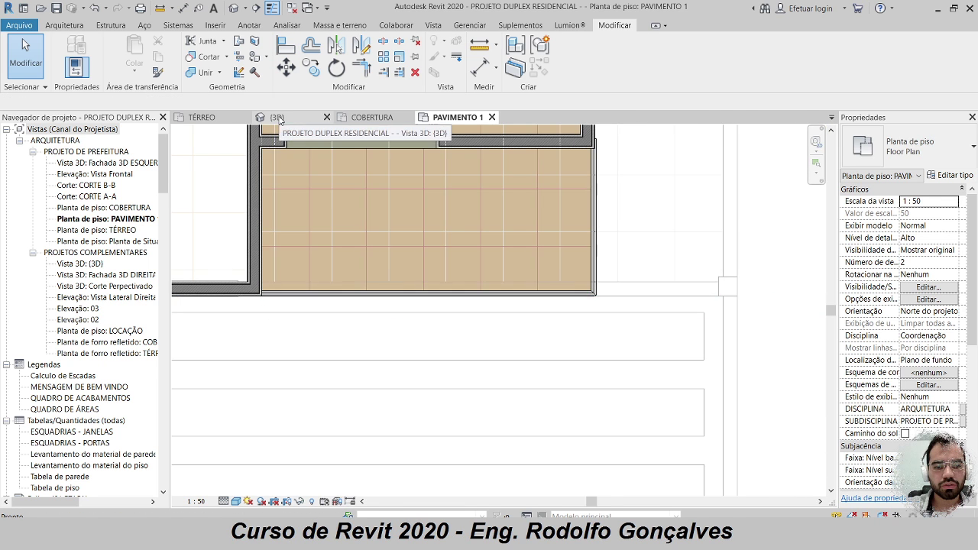
# - Examine the beam under the balcony and its end at the pillar in the 3D view
pyautogui.click(276, 118)
pyautogui.scroll(-3, 400, 328)
pyautogui.scroll(4, 578, 342)
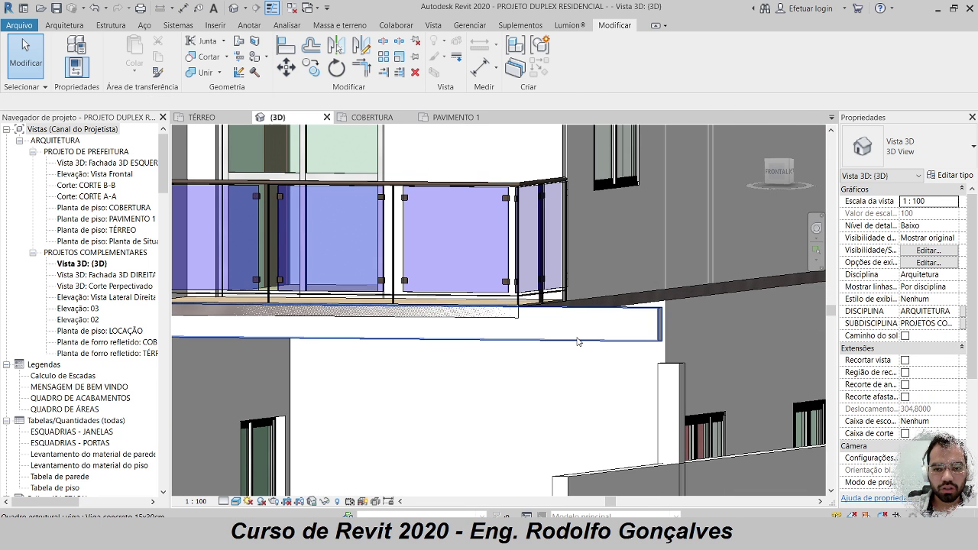
# - Set the start and end level offsets of the beam under the balcony to -0,1
pyautogui.click(578, 342)
pyautogui.scroll(-2, 535, 336)
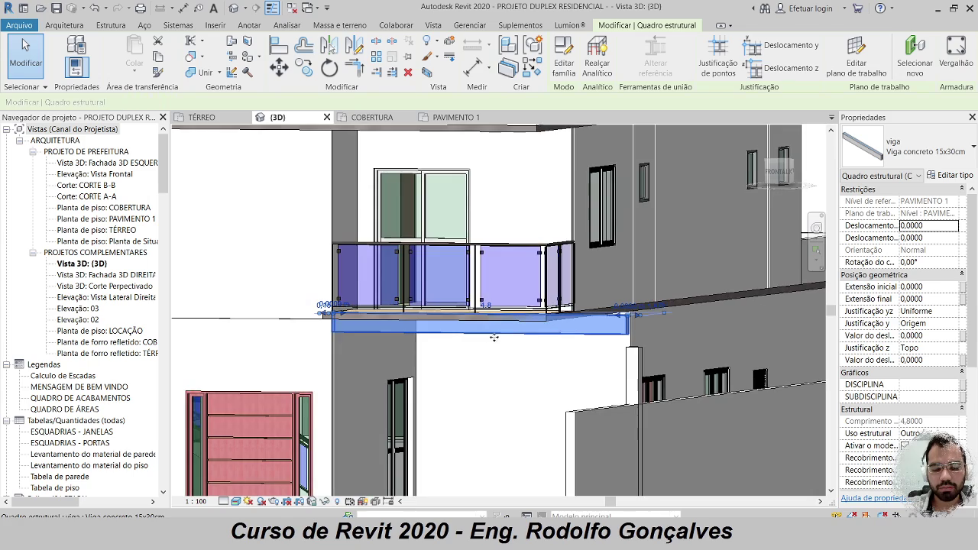
pyautogui.keyDown('shift'); pyautogui.moveTo(495, 337); pyautogui.dragTo(615, 415, button='middle'); pyautogui.keyUp('shift')
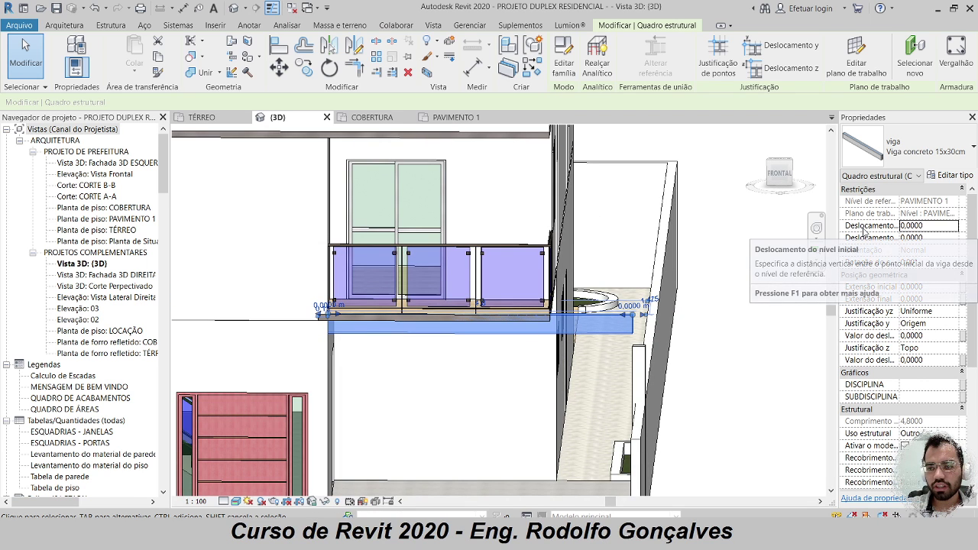
pyautogui.scroll(3, 375, 329)
pyautogui.scroll(2, 375, 329)
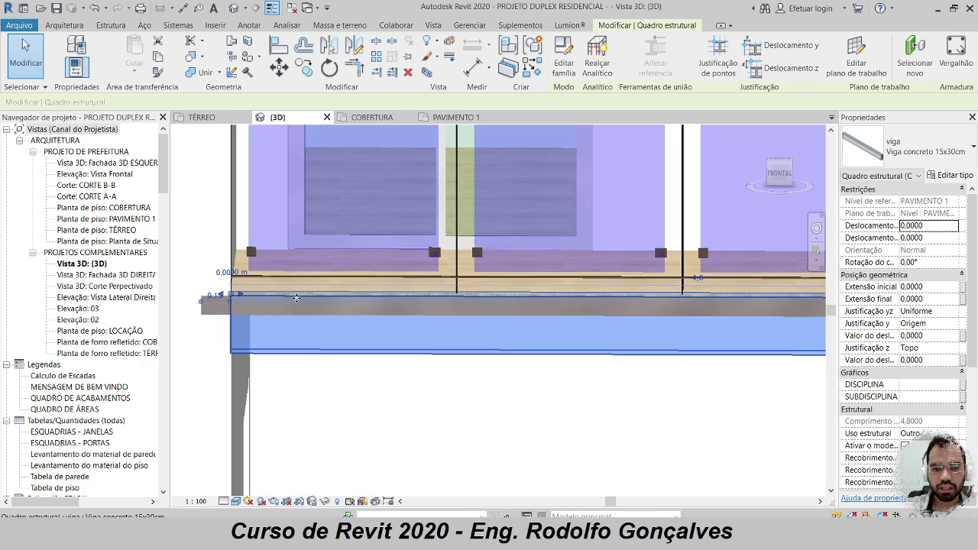
pyautogui.scroll(3, 615, 309)
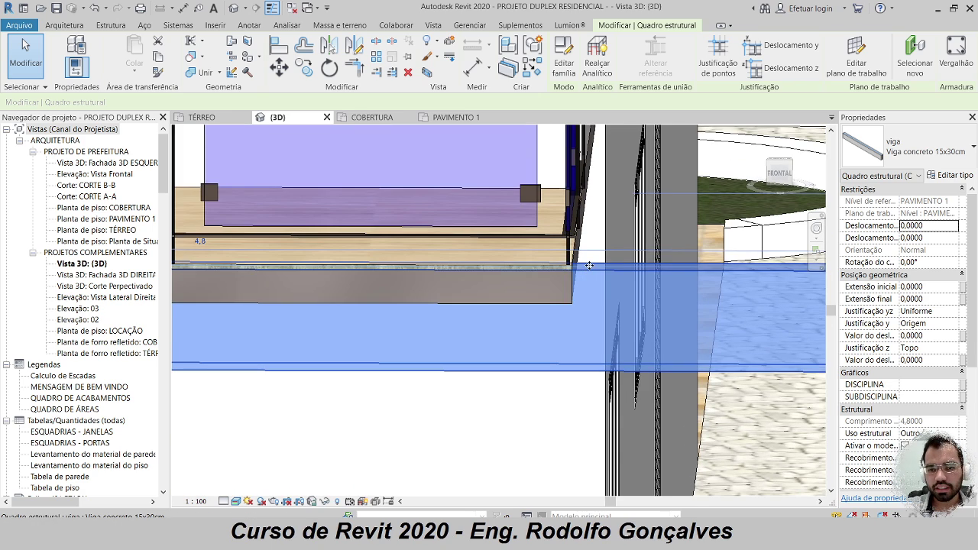
pyautogui.keyDown('shift'); pyautogui.moveTo(584, 270); pyautogui.dragTo(520, 277, button='middle'); pyautogui.keyUp('shift')
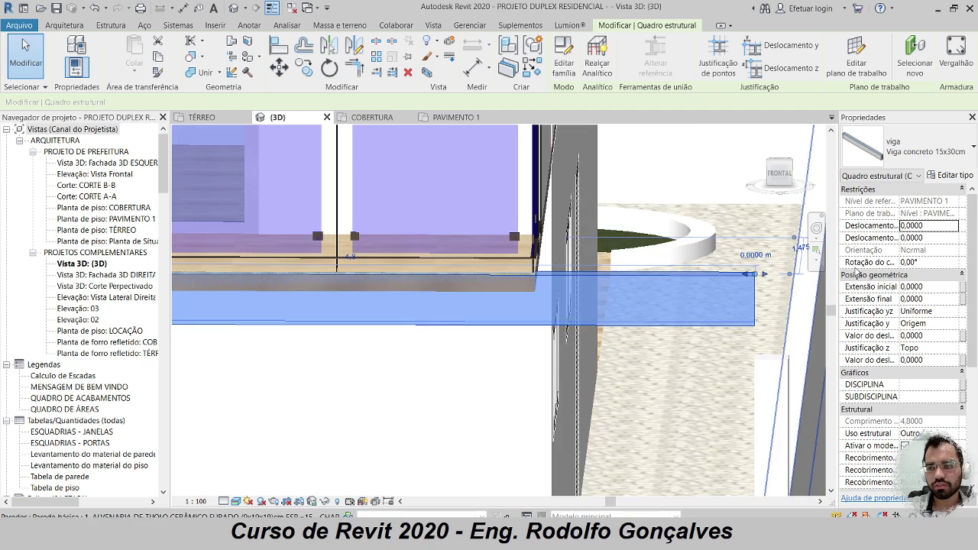
pyautogui.click(858, 226)
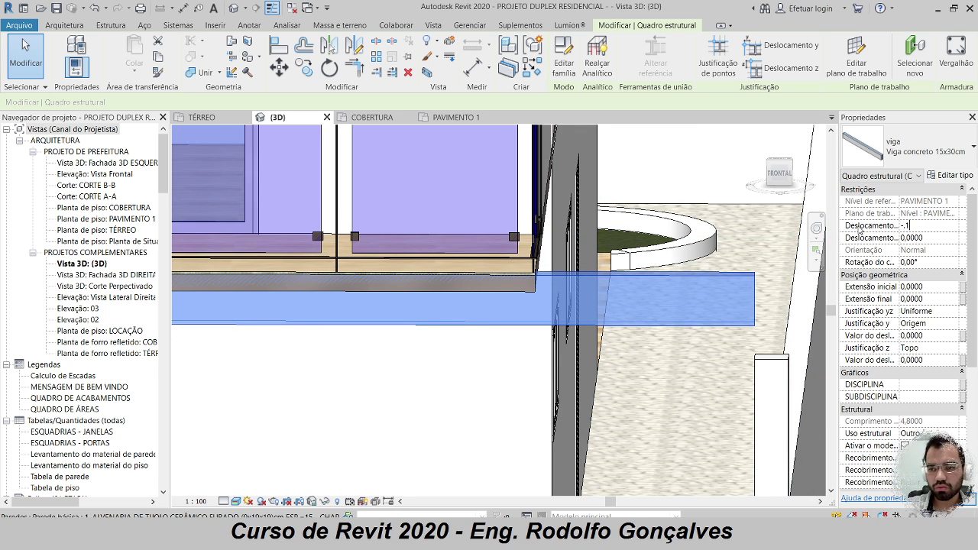
pyautogui.write('-,1')
pyautogui.press('Return')
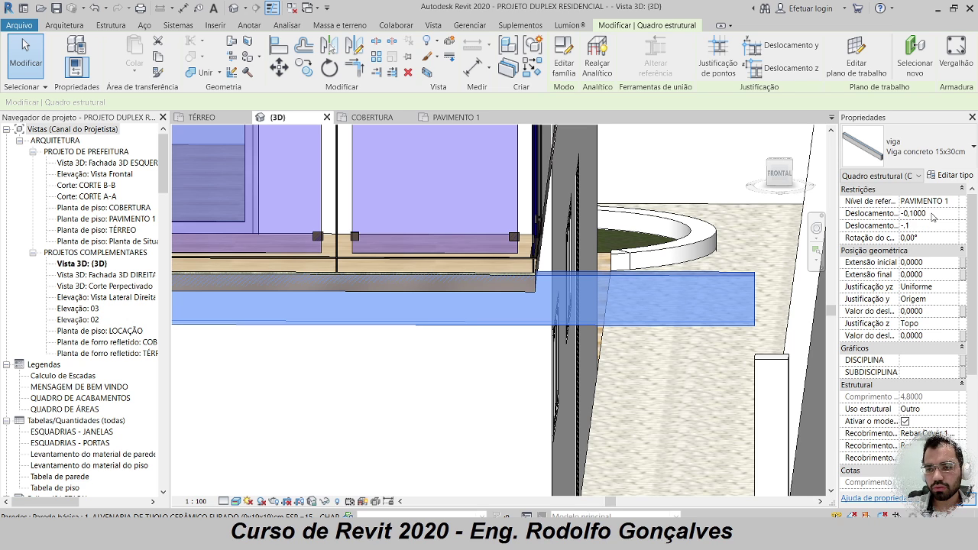
# - Try sloping the beam down to the boundary wall pillar with an end level offset of -0,6
pyautogui.scroll(-4, 620, 293)
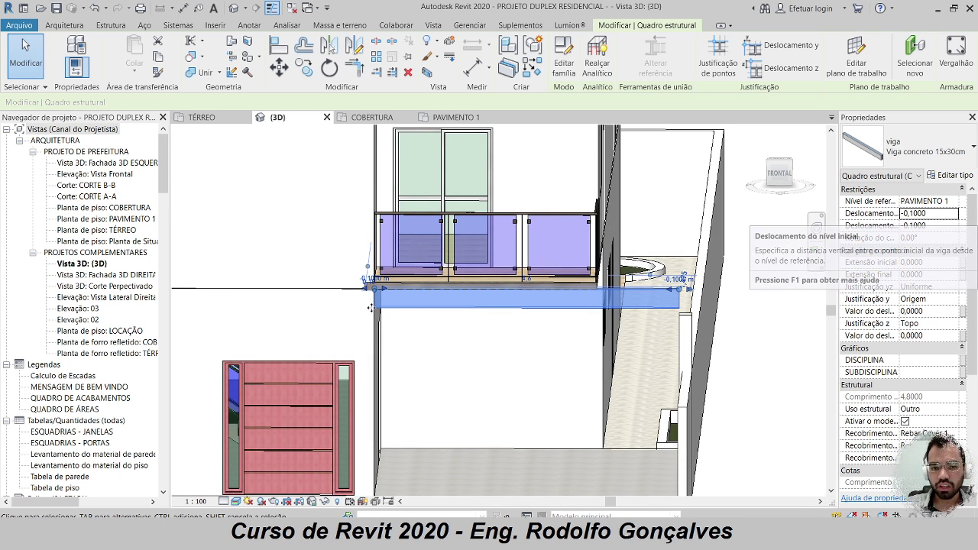
pyautogui.scroll(4, 373, 274)
pyautogui.scroll(-5, 334, 280)
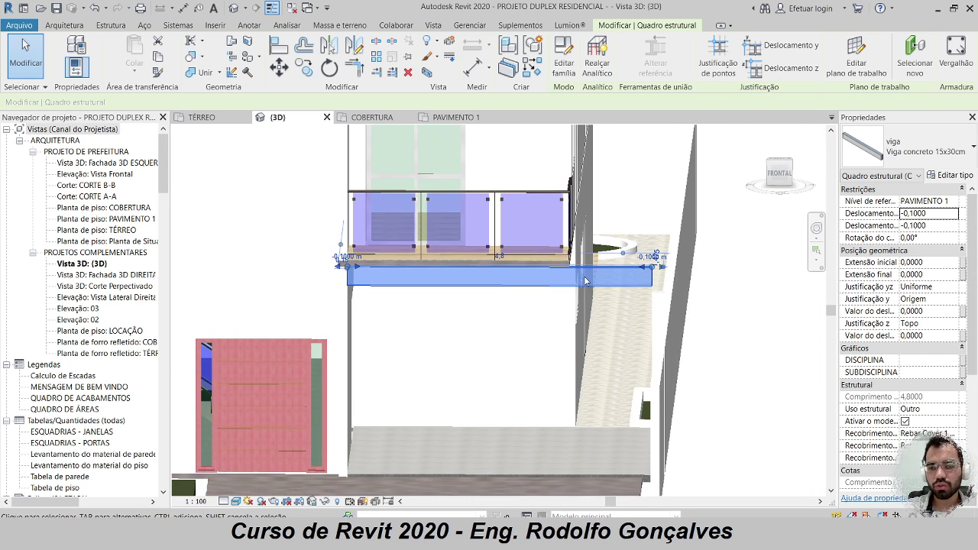
pyautogui.scroll(2, 610, 279)
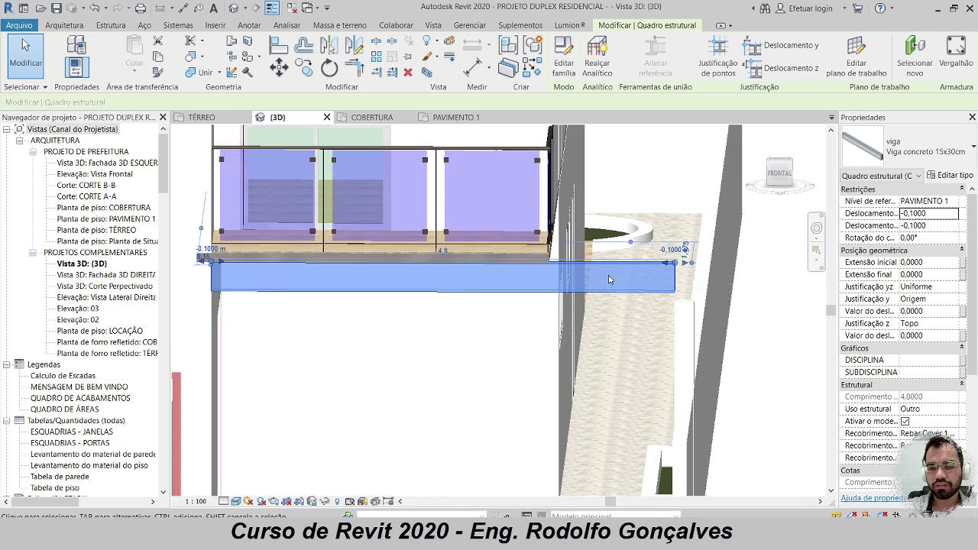
pyautogui.click(920, 226)
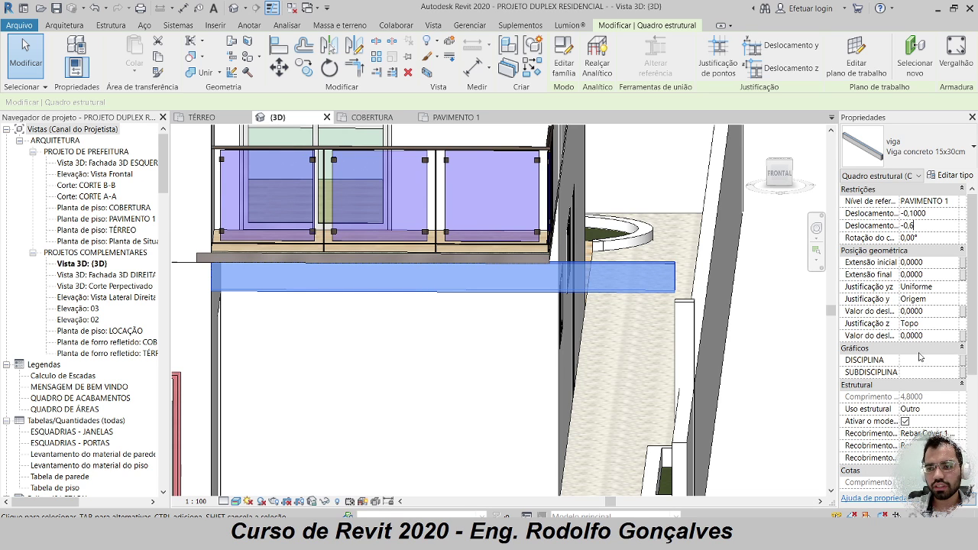
pyautogui.write('-0,6')
pyautogui.press('Return')
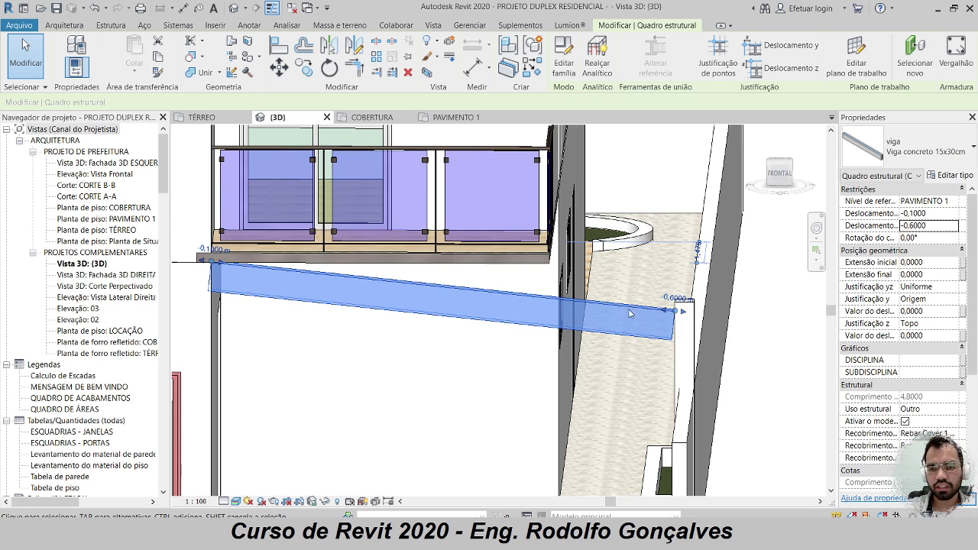
pyautogui.scroll(-2, 630, 314)
pyautogui.scroll(4, 669, 237)
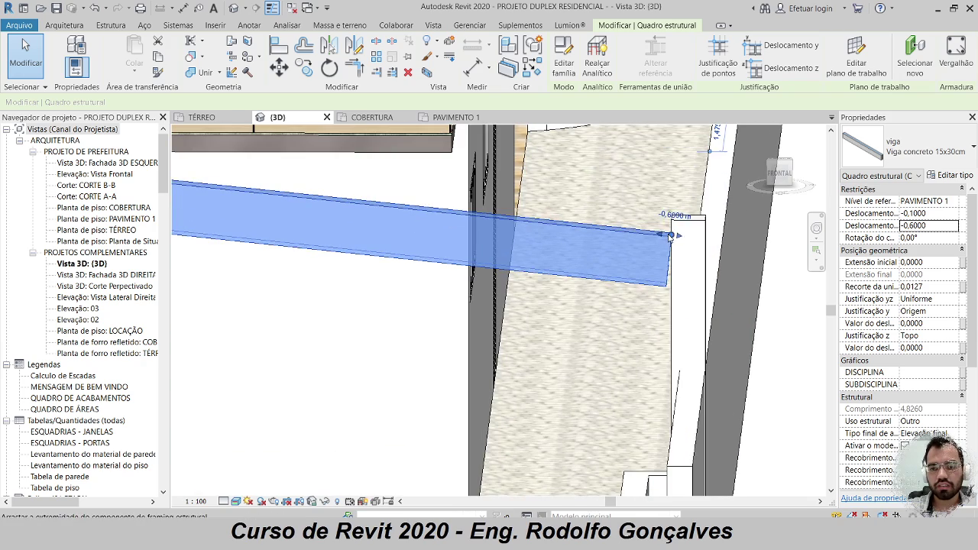
pyautogui.scroll(-4, 669, 237)
pyautogui.press('Escape')
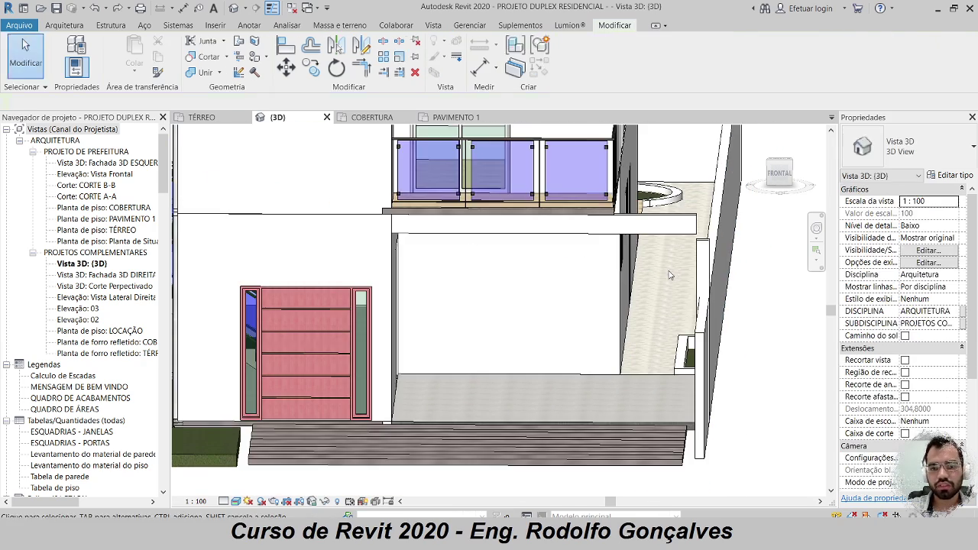
# - Try PAVIMENTO 1 as the top level of the boundary wall pillar and restore TÉRREO
pyautogui.keyDown('shift'); pyautogui.moveTo(596, 232); pyautogui.dragTo(592, 287, button='middle'); pyautogui.keyUp('shift')
pyautogui.scroll(2, 696, 255)
pyautogui.click(696, 254)
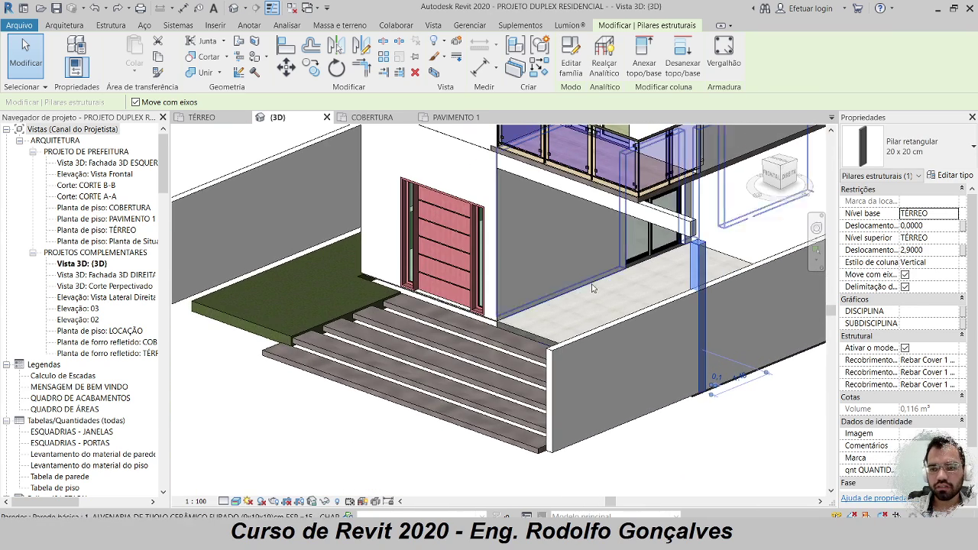
pyautogui.click(953, 238)
pyautogui.click(926, 261)
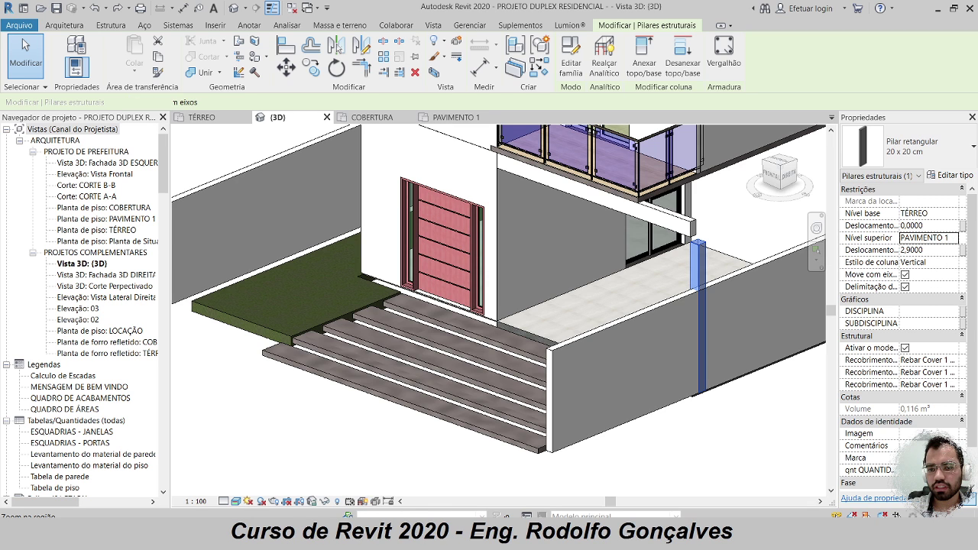
pyautogui.scroll(-3, 673, 328)
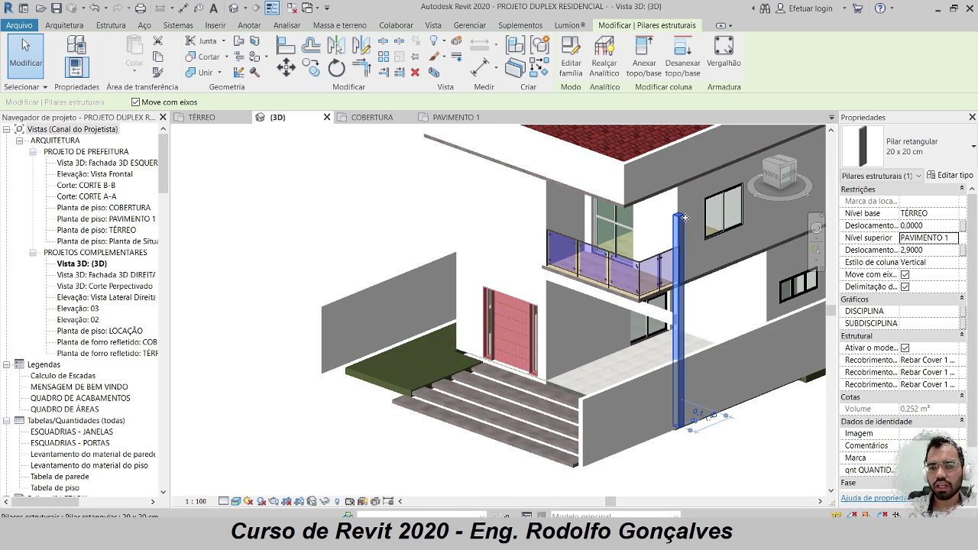
pyautogui.click(939, 243)
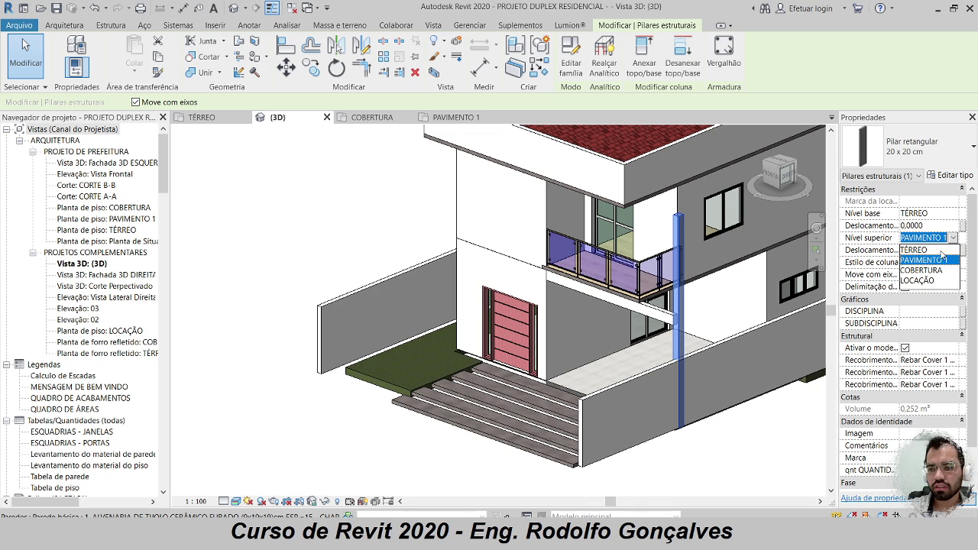
pyautogui.click(920, 251)
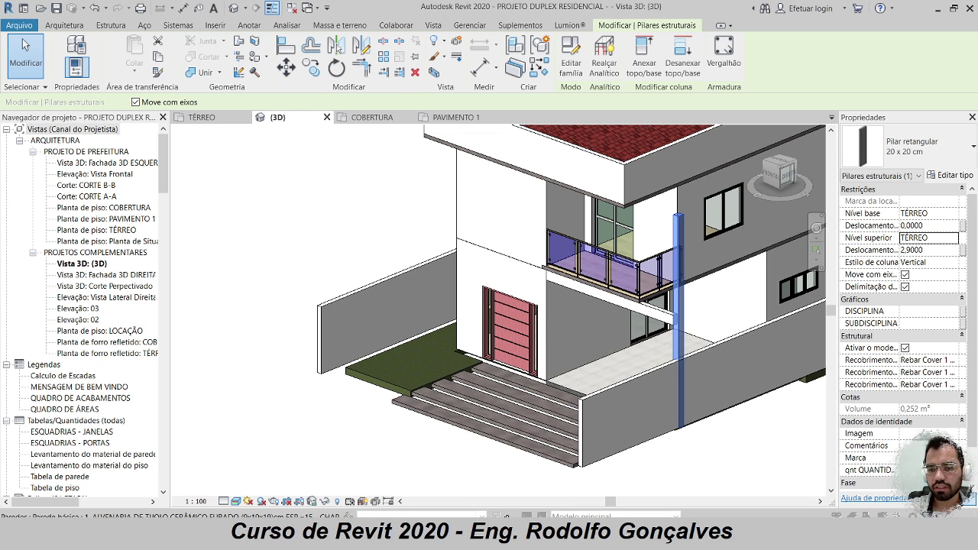
pyautogui.click(589, 311)
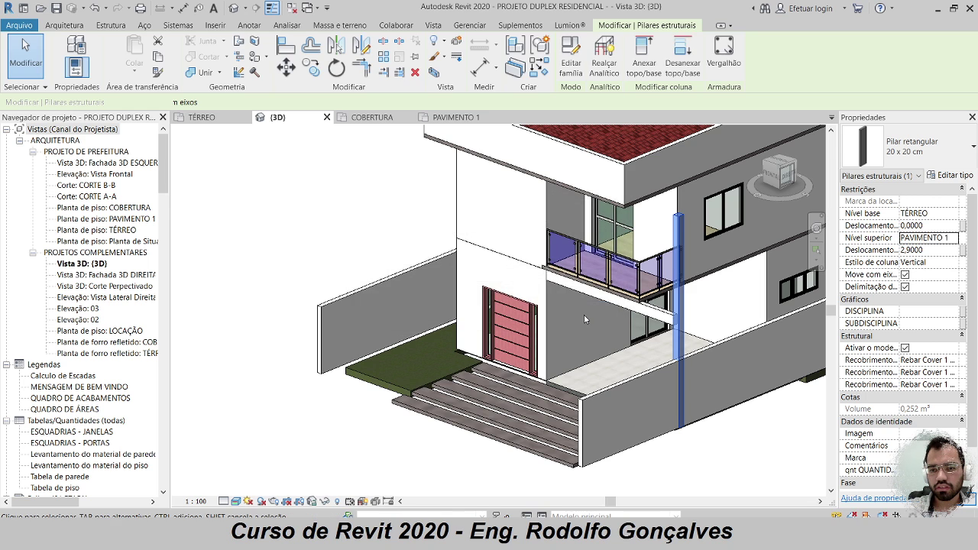
pyautogui.press('Escape')
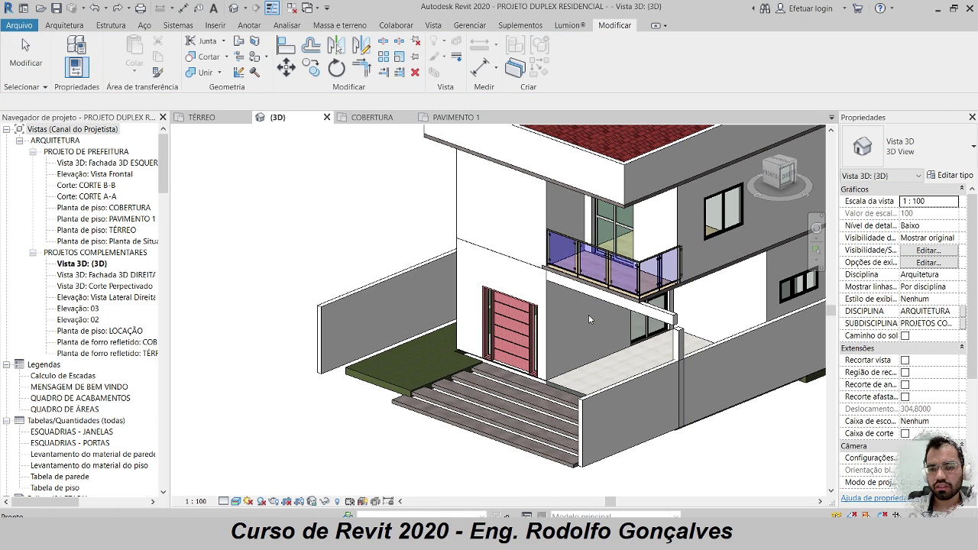
# - Set the top offset of the boundary wall pillar to 3,1
pyautogui.click(677, 340)
pyautogui.scroll(3, 677, 331)
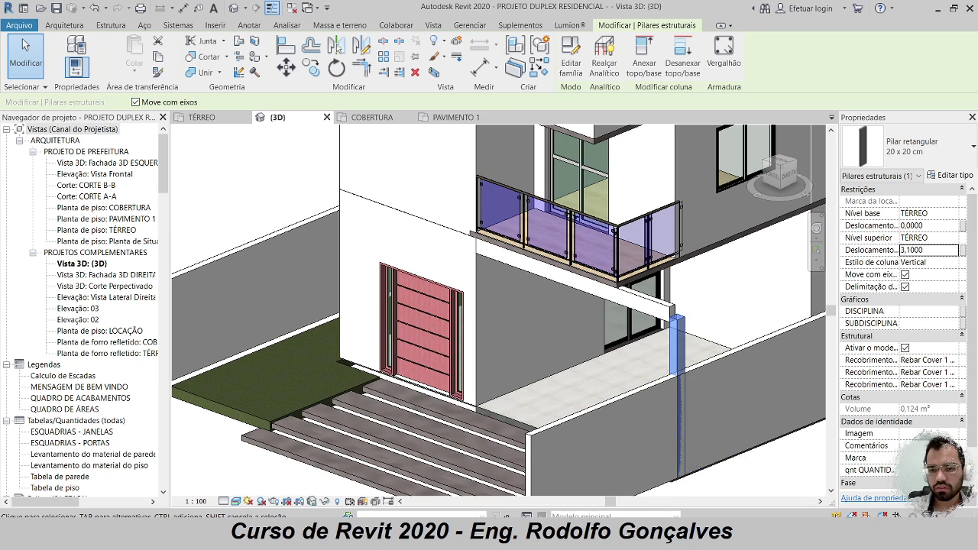
pyautogui.press('Escape')
pyautogui.scroll(3, 657, 302)
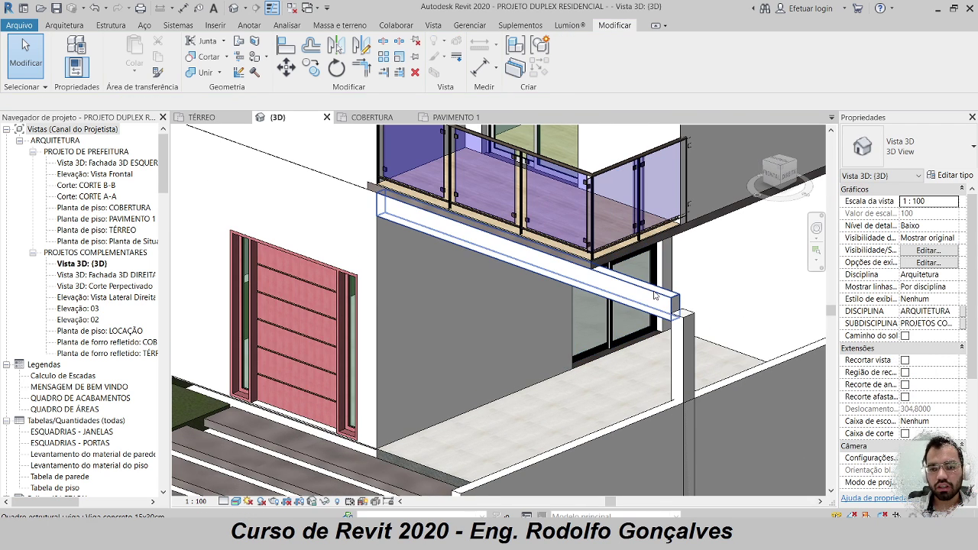
pyautogui.click(683, 324)
pyautogui.scroll(3, 683, 325)
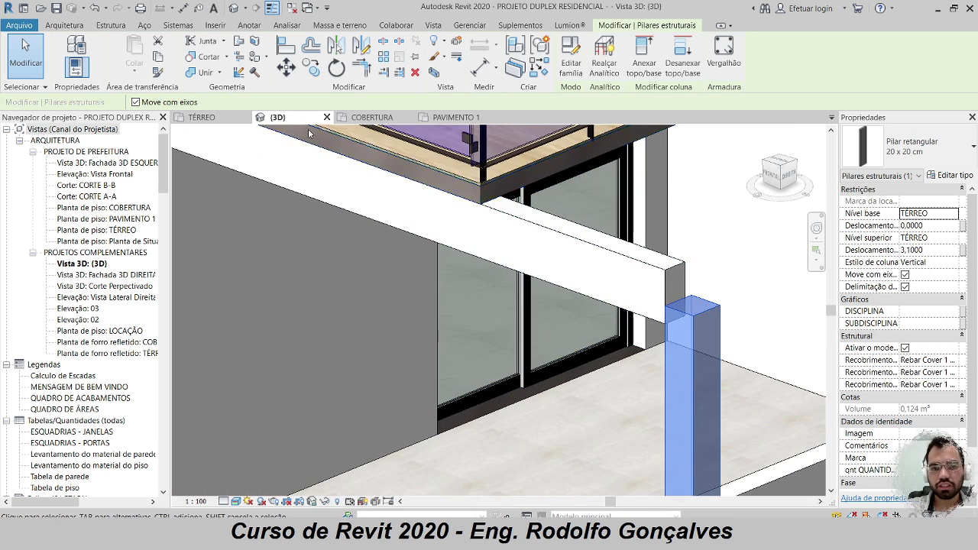
# - On the PAVIMENTO 1 plan, draw a 15x30 cm concrete beam along the balcony's side edge from the house wall's outer corner to the front beam
pyautogui.click(373, 117)
pyautogui.click(457, 117)
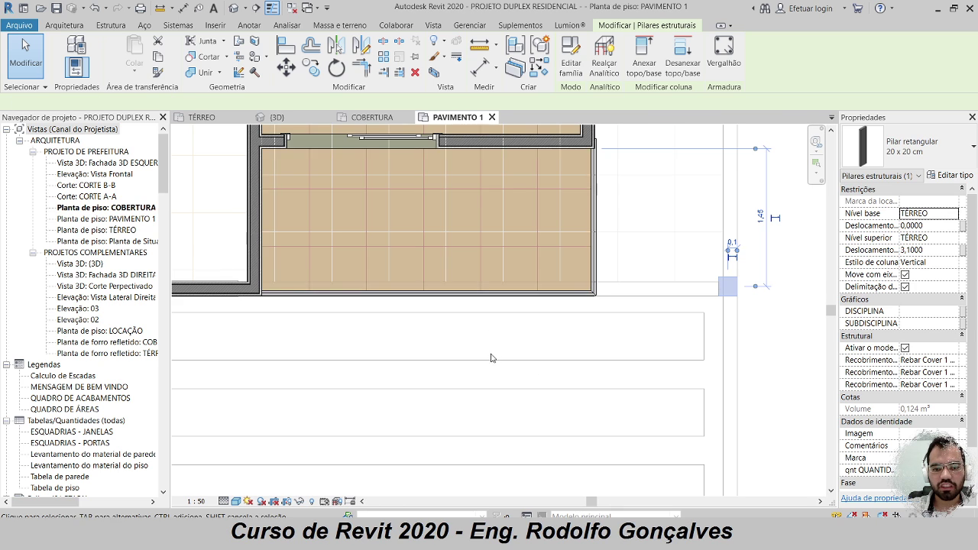
pyautogui.scroll(4, 542, 302)
pyautogui.scroll(-3, 479, 398)
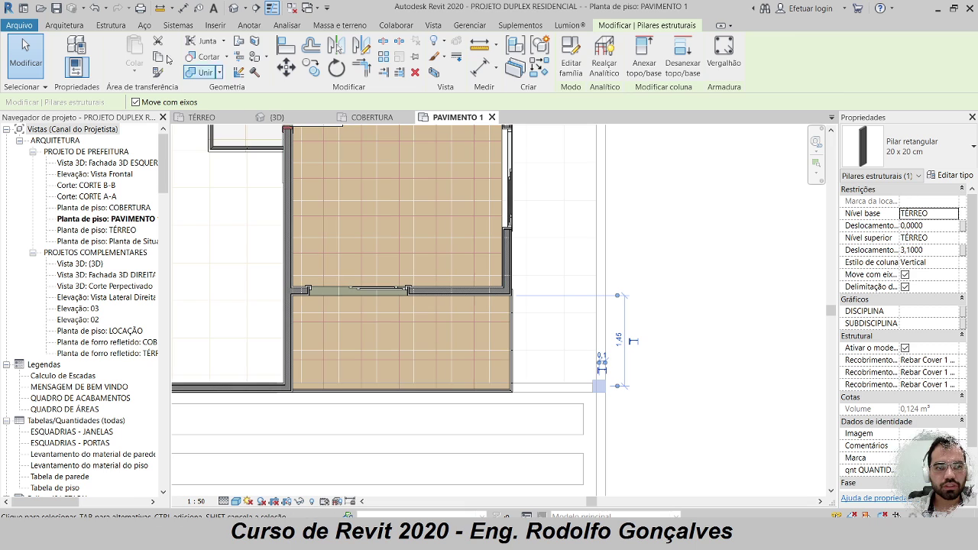
pyautogui.click(111, 24)
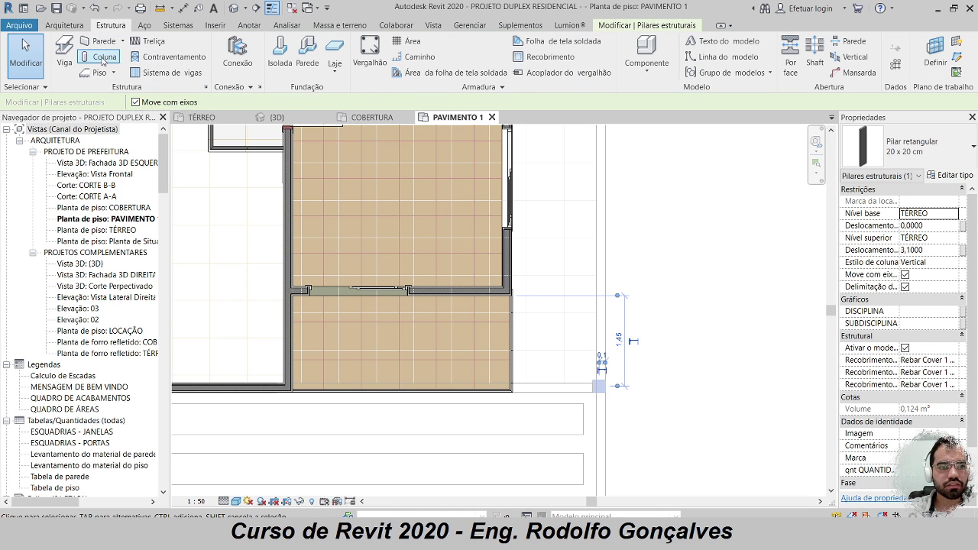
pyautogui.click(64, 58)
pyautogui.scroll(1, 547, 369)
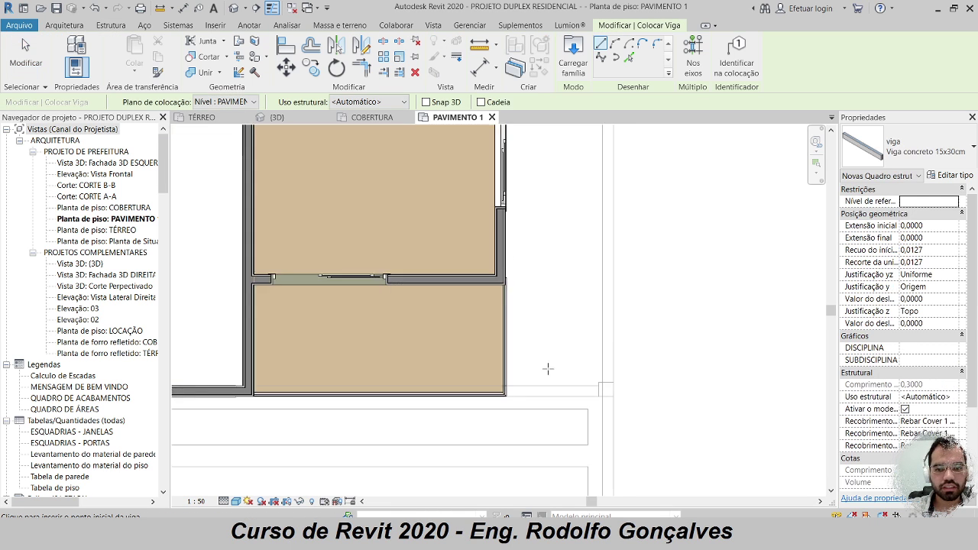
pyautogui.scroll(2, 547, 369)
pyautogui.scroll(1, 469, 392)
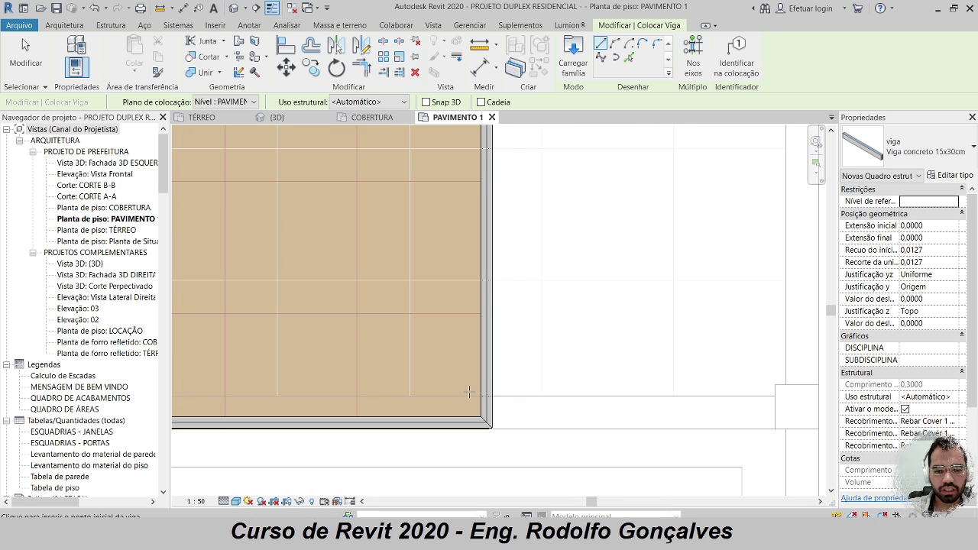
pyautogui.scroll(-3, 465, 396)
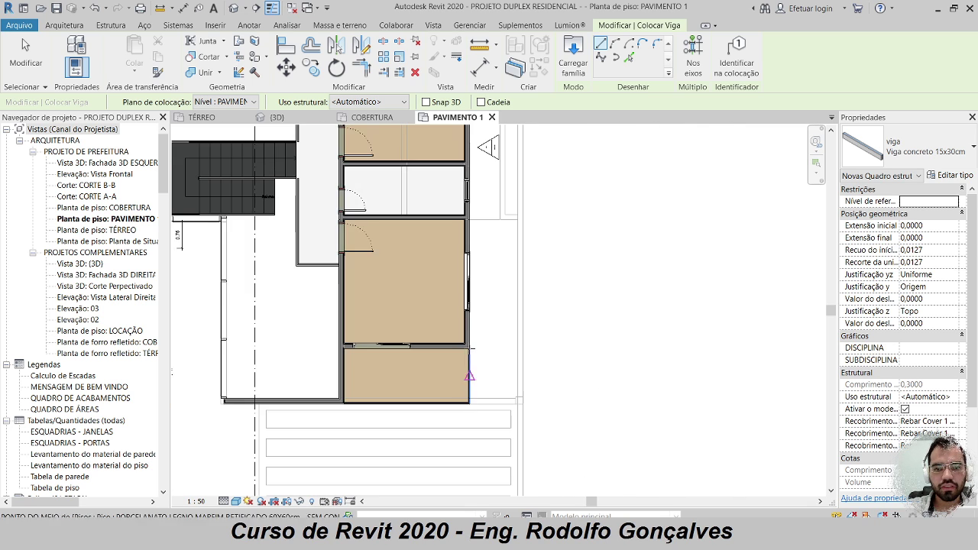
pyautogui.scroll(2, 436, 165)
pyautogui.scroll(3, 436, 164)
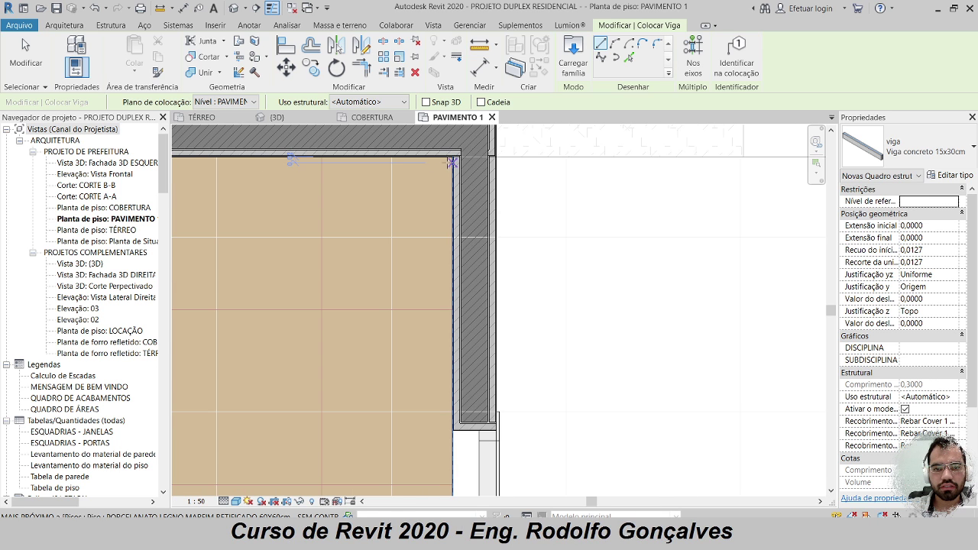
pyautogui.click(495, 157)
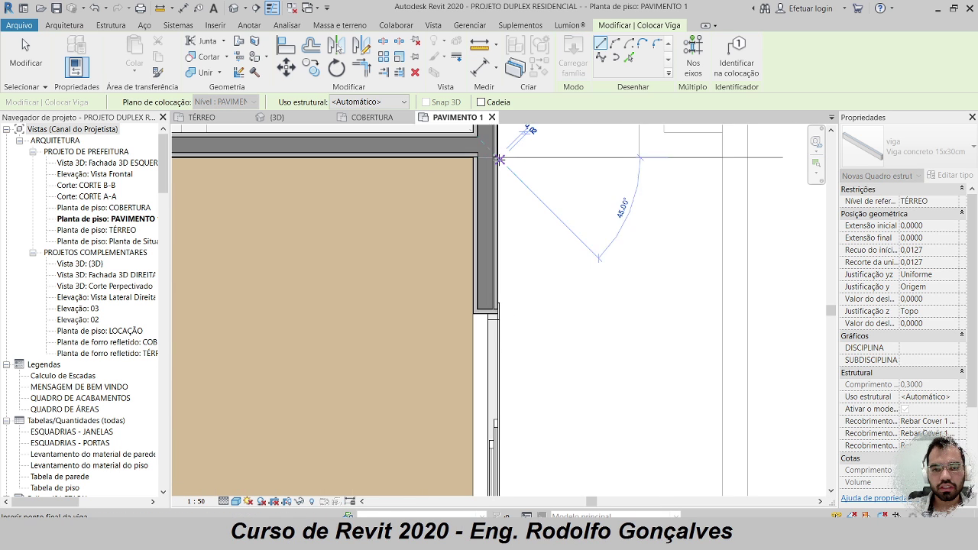
pyautogui.scroll(-2, 498, 157)
pyautogui.scroll(2, 506, 336)
pyautogui.scroll(2, 506, 336)
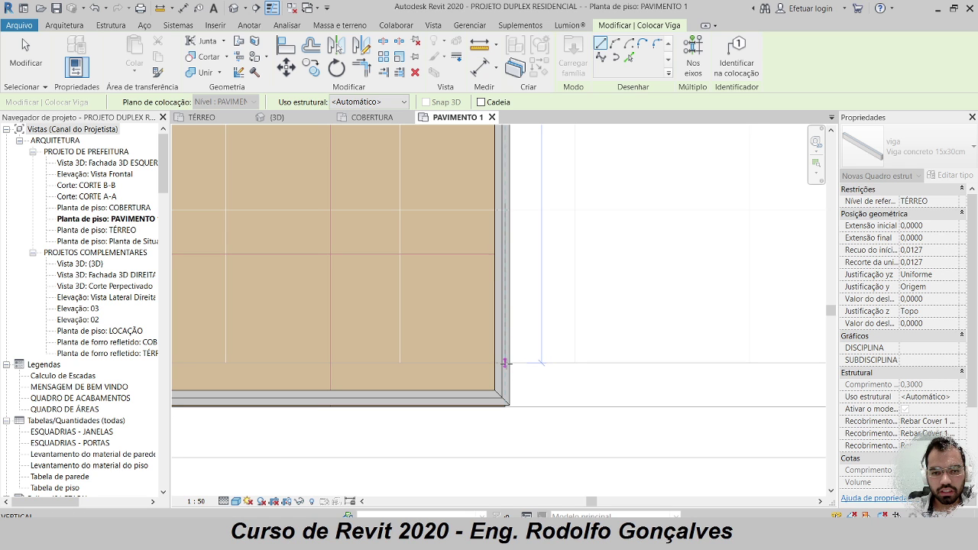
pyautogui.click(504, 363)
pyautogui.scroll(-2, 466, 260)
pyautogui.press('Escape')
pyautogui.press('Escape')
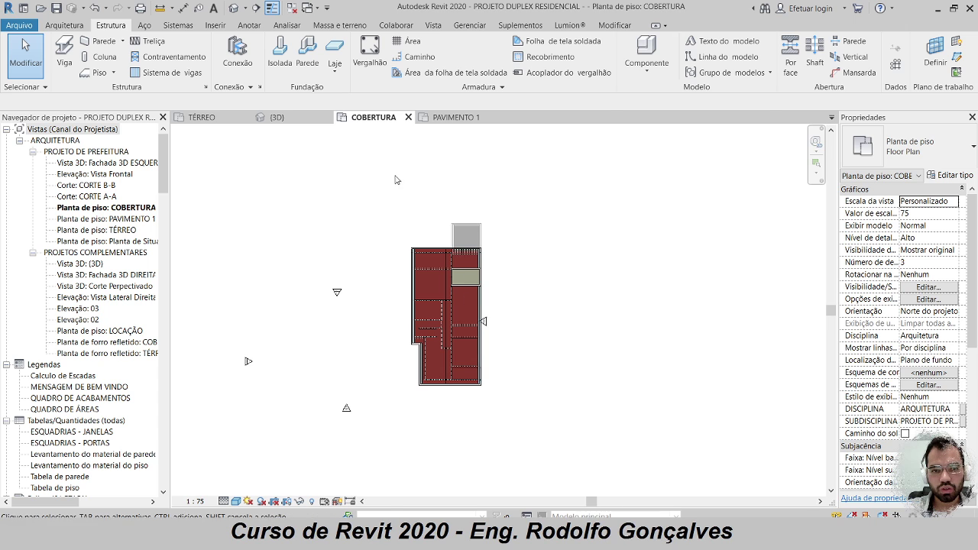
pyautogui.click(300, 120)
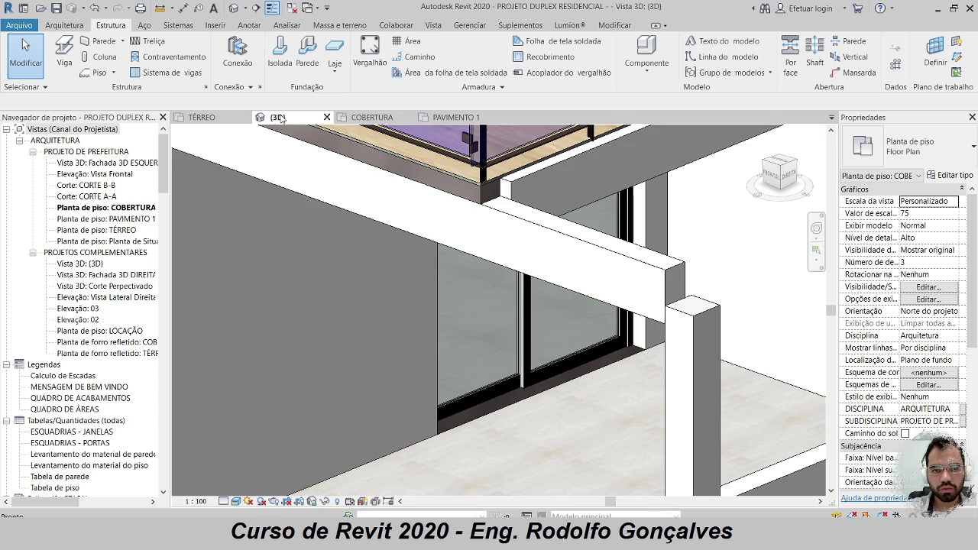
# - On the PAVIMENTO 1 plan, align the outer face of the balcony's side beam with the house's side face
pyautogui.click(540, 173)
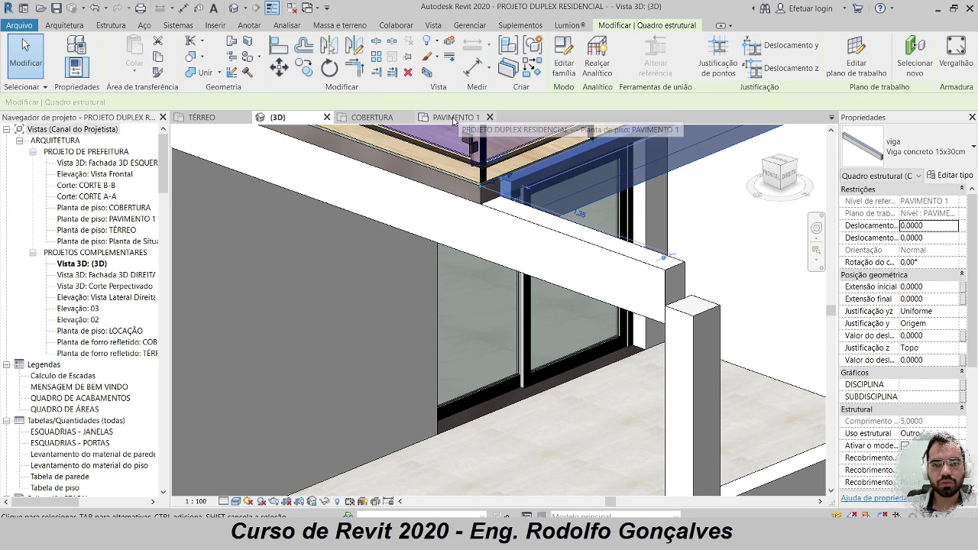
pyautogui.click(456, 116)
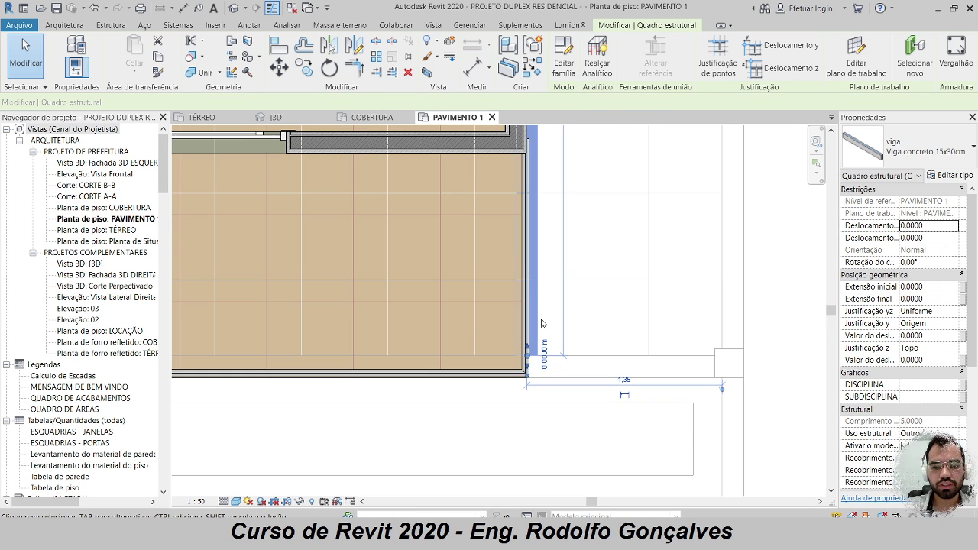
pyautogui.click(279, 47)
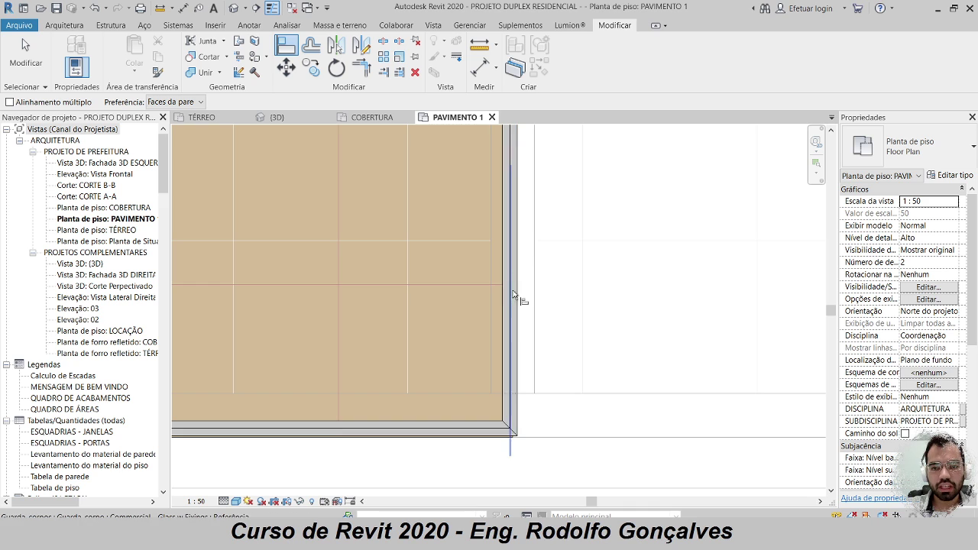
pyautogui.scroll(-7, 515, 307)
pyautogui.scroll(5, 515, 251)
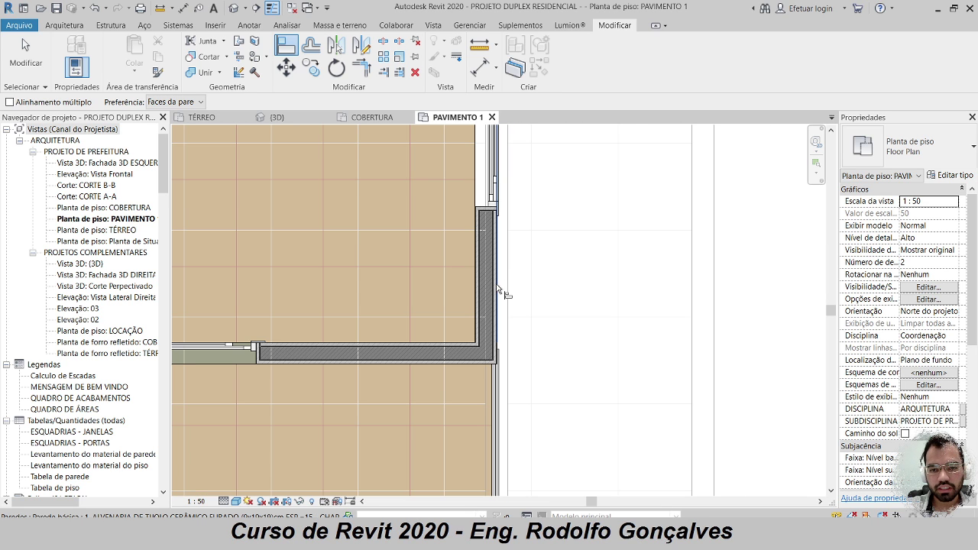
pyautogui.scroll(3, 500, 295)
pyautogui.scroll(-1, 498, 298)
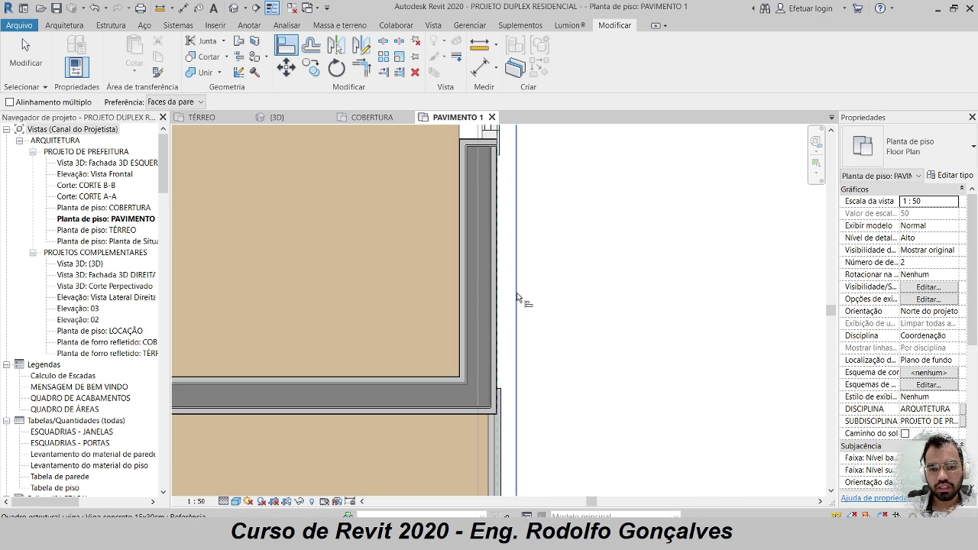
# - Set the start and end level offsets of the balcony's side beam to -0,1
pyautogui.click(274, 117)
pyautogui.keyDown('shift'); pyautogui.moveTo(394, 229); pyautogui.dragTo(415, 220, button='middle'); pyautogui.keyUp('shift')
pyautogui.scroll(4, 670, 214)
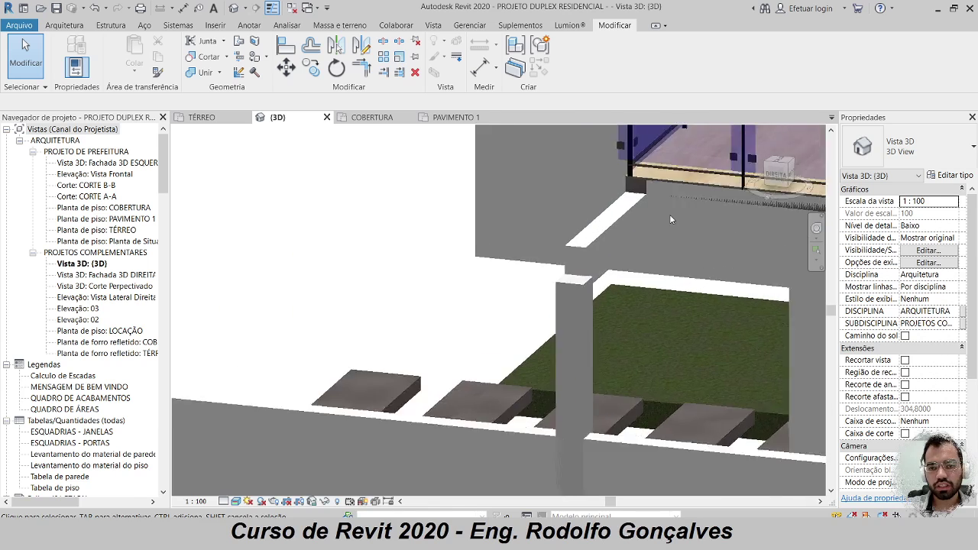
pyautogui.click(668, 231)
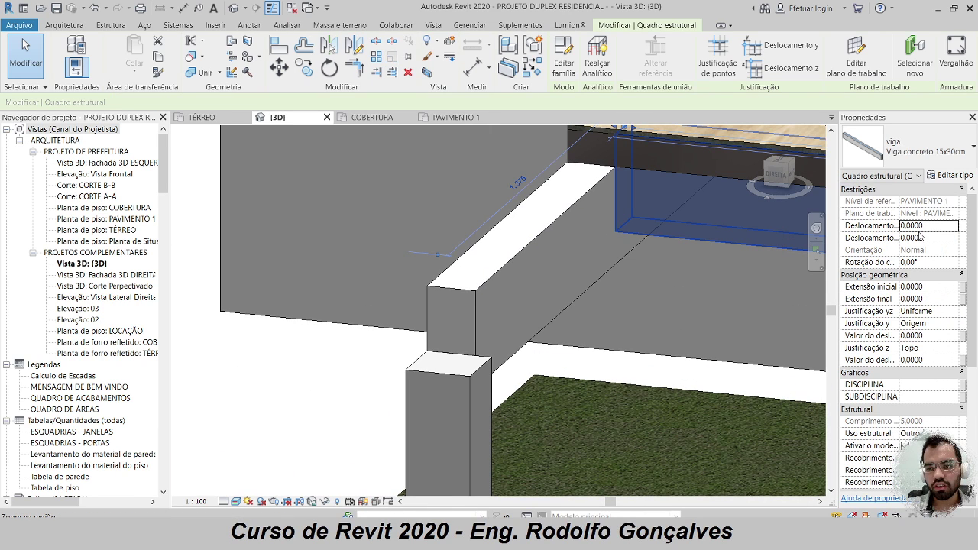
pyautogui.write('-.1')
pyautogui.press('Return')
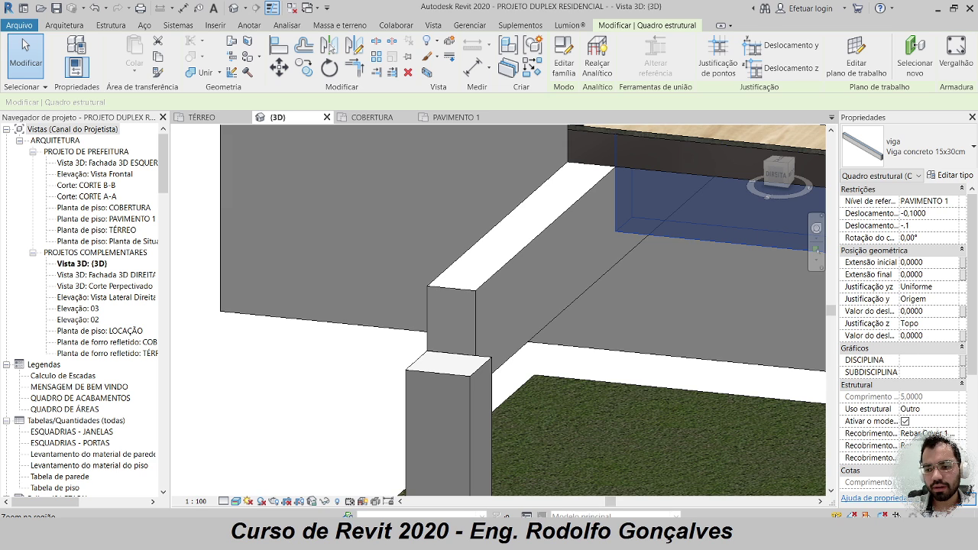
pyautogui.press('Return')
pyautogui.click(439, 235)
pyautogui.scroll(-3, 440, 234)
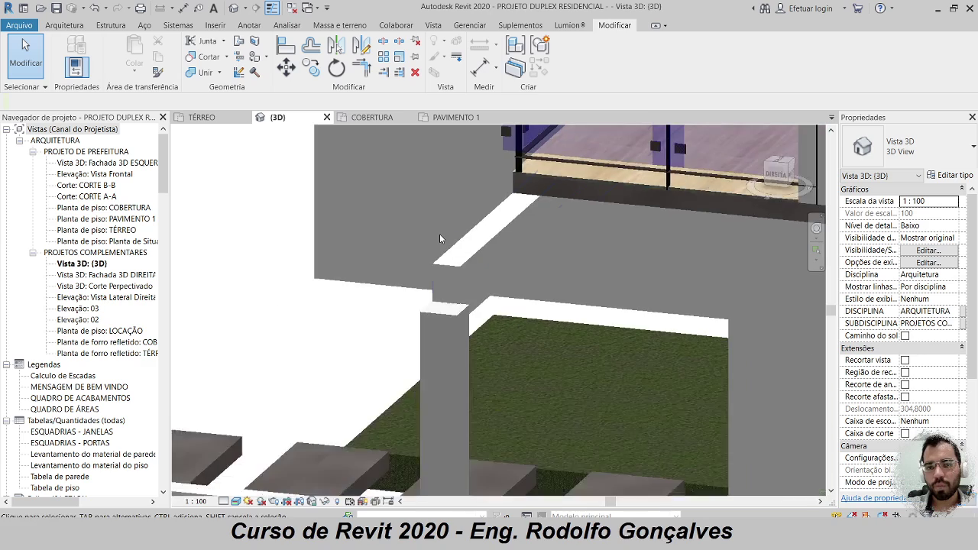
# - On the TÉRREO plan, split the side boundary wall at the line where the garage floor meets the house's front edge
pyautogui.keyDown('shift'); pyautogui.moveTo(439, 234); pyautogui.dragTo(382, 369, button='middle'); pyautogui.keyUp('shift')
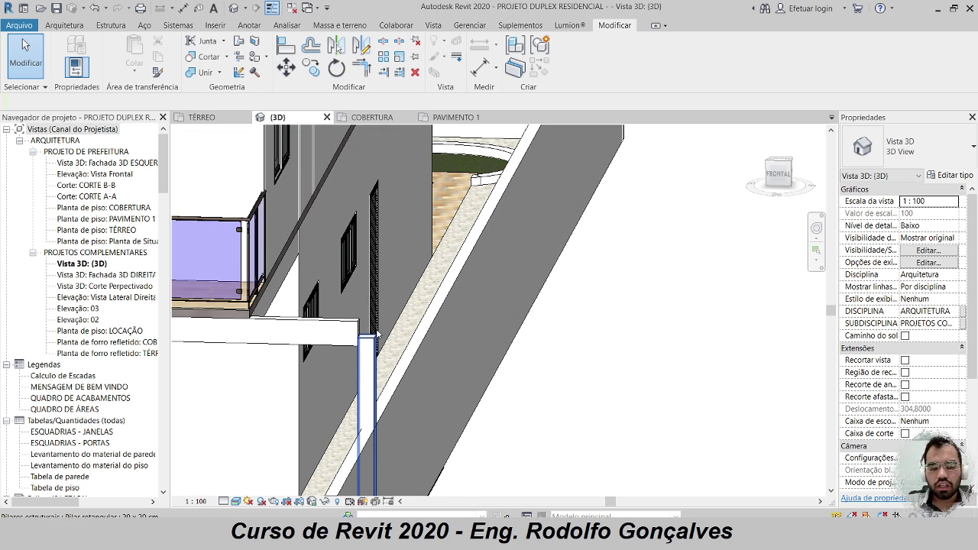
pyautogui.click(202, 117)
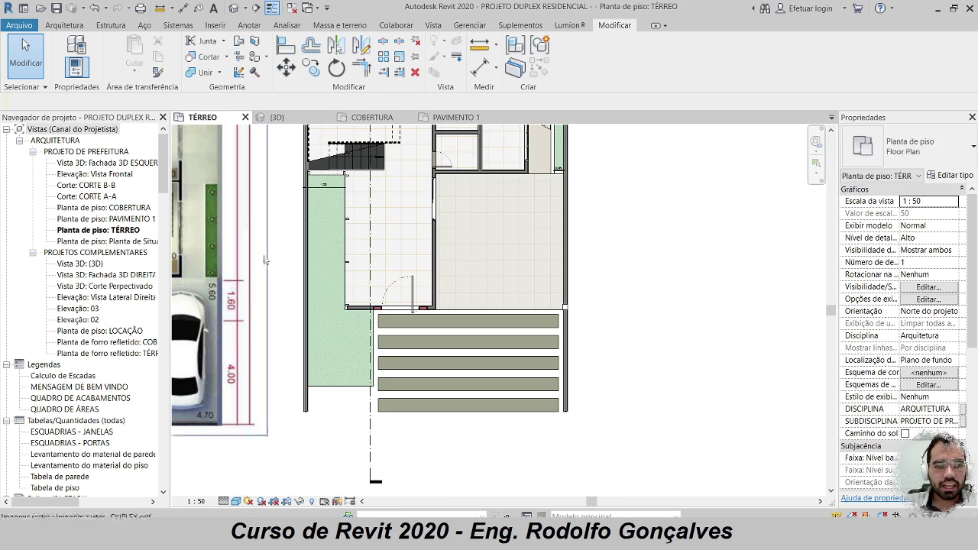
pyautogui.scroll(-3, 382, 300)
pyautogui.scroll(5, 382, 300)
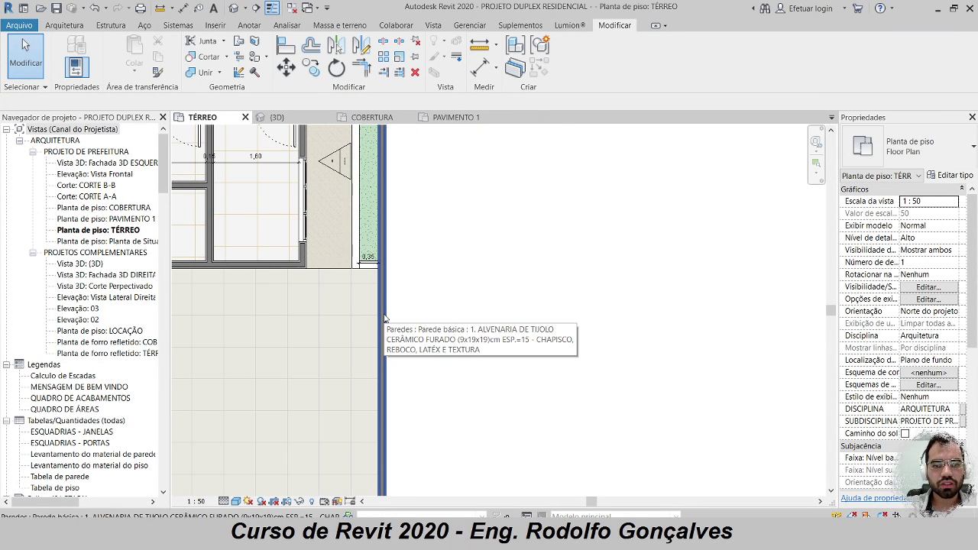
pyautogui.click(65, 25)
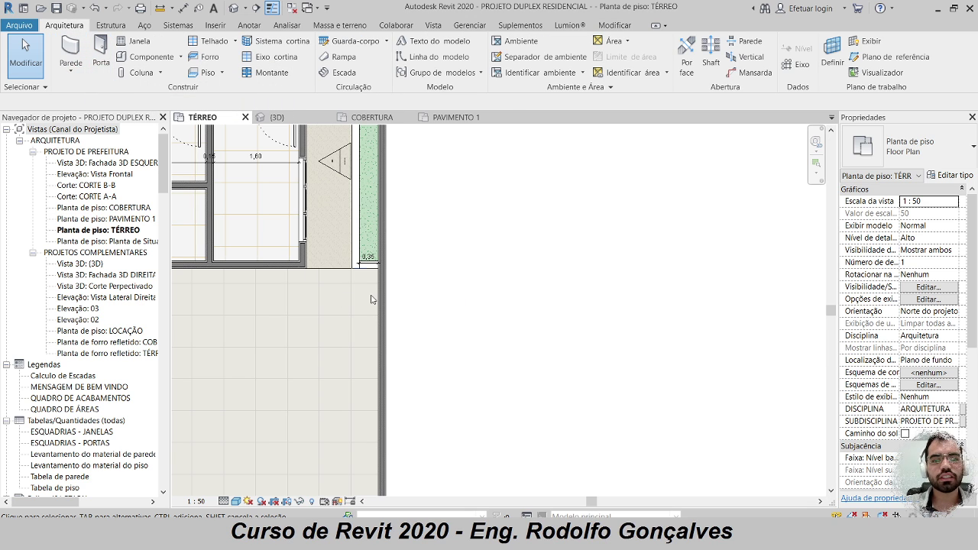
pyautogui.click(383, 232)
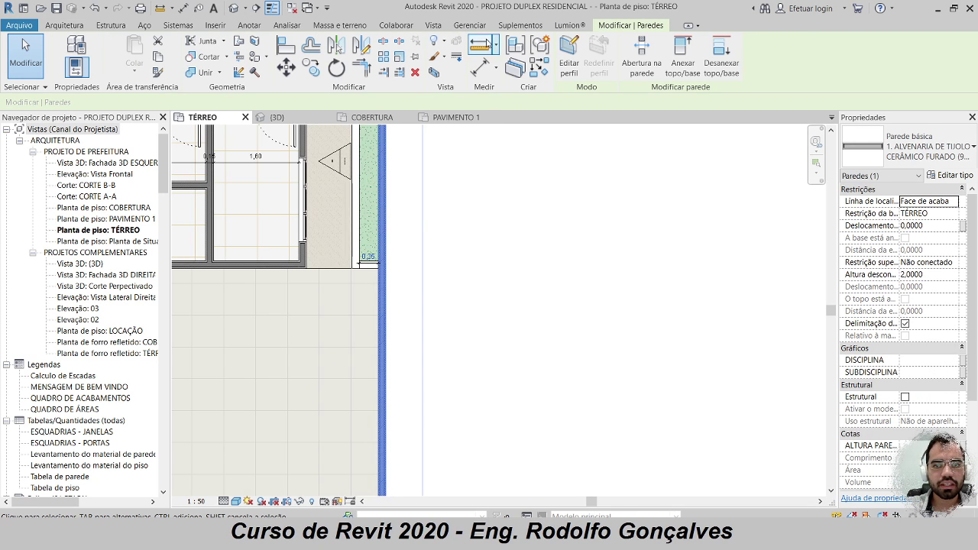
pyautogui.click(387, 46)
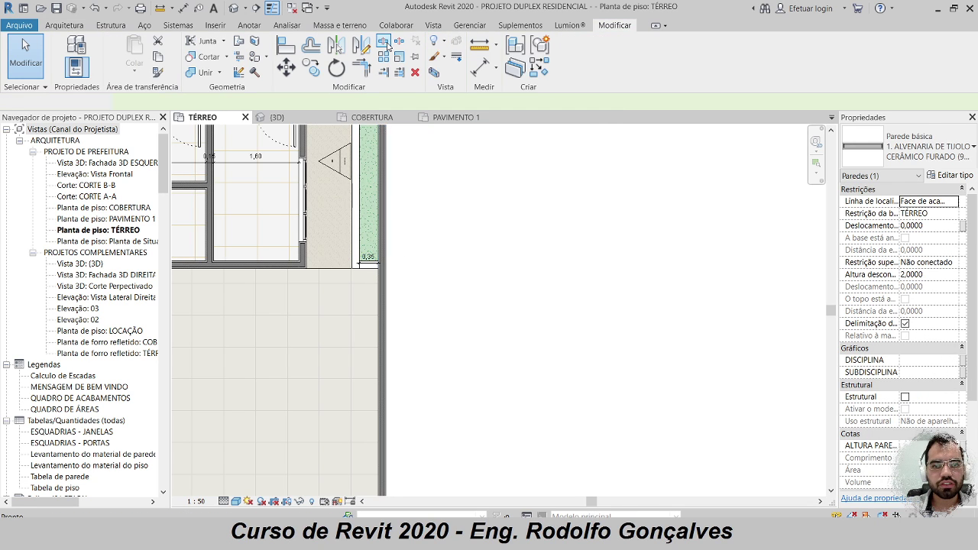
pyautogui.scroll(4, 382, 275)
pyautogui.scroll(3, 360, 336)
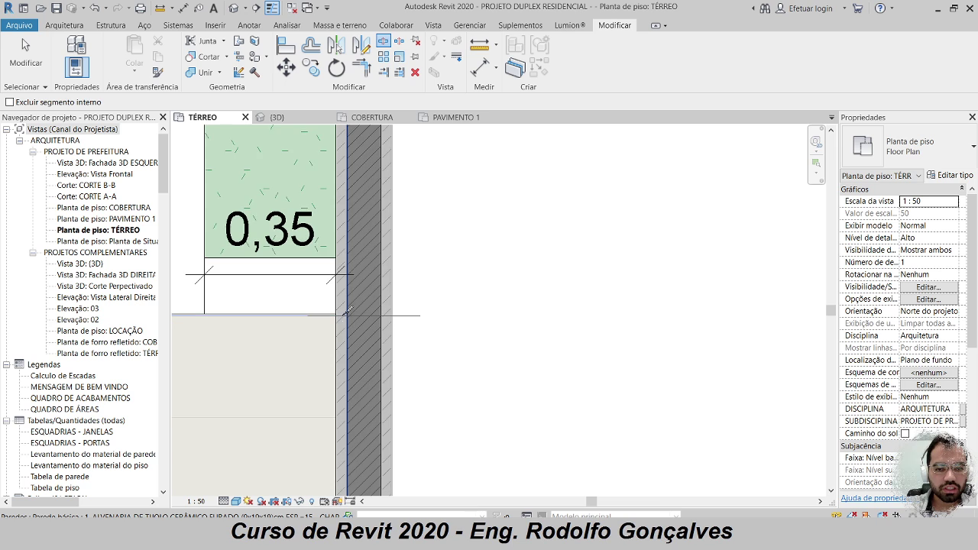
pyautogui.scroll(5, 343, 308)
pyautogui.scroll(-1, 330, 315)
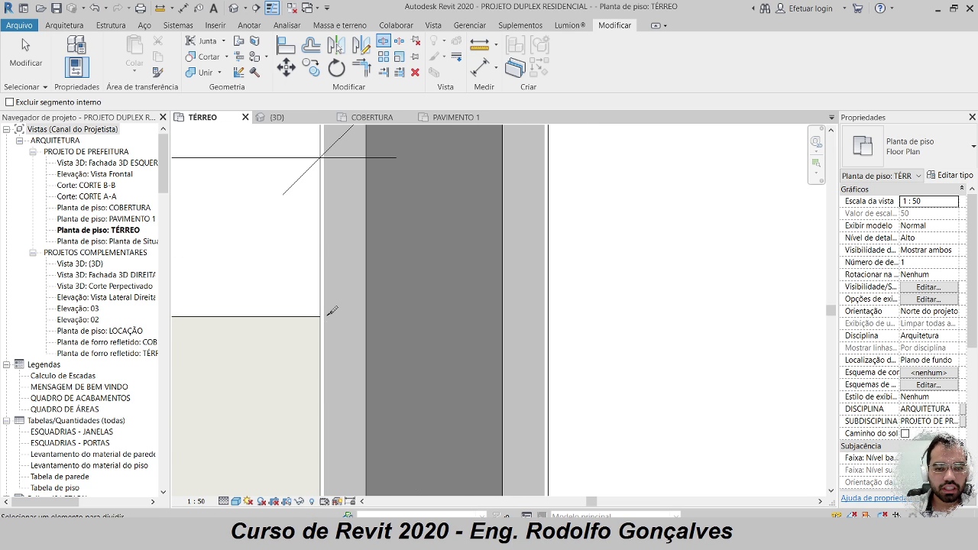
pyautogui.click(331, 314)
pyautogui.scroll(-8, 367, 290)
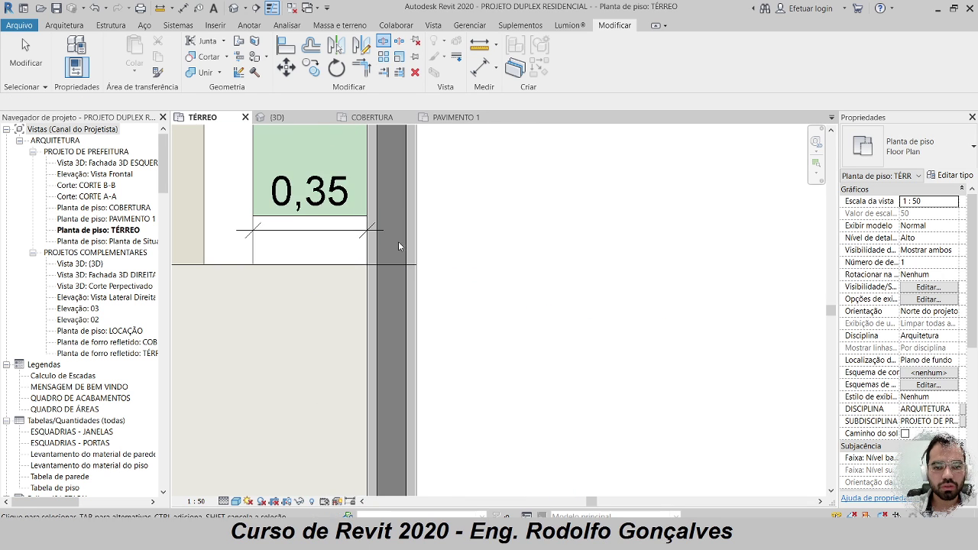
# - Constrain the top of the boundary wall segment beside the garage to level PAVIMENTO 1 and check it in 3D
pyautogui.press('Escape')
pyautogui.click(417, 300)
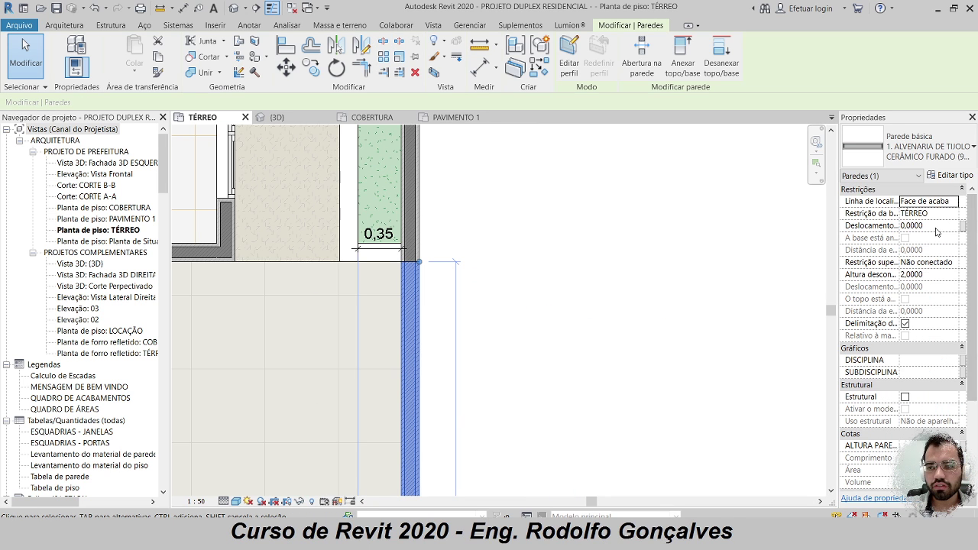
pyautogui.click(928, 262)
pyautogui.click(929, 262)
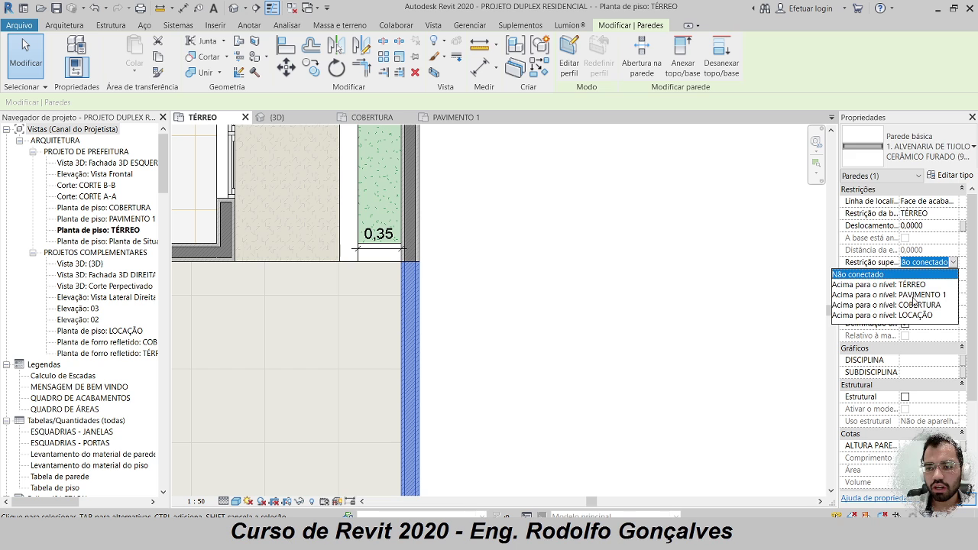
pyautogui.click(914, 295)
pyautogui.click(538, 297)
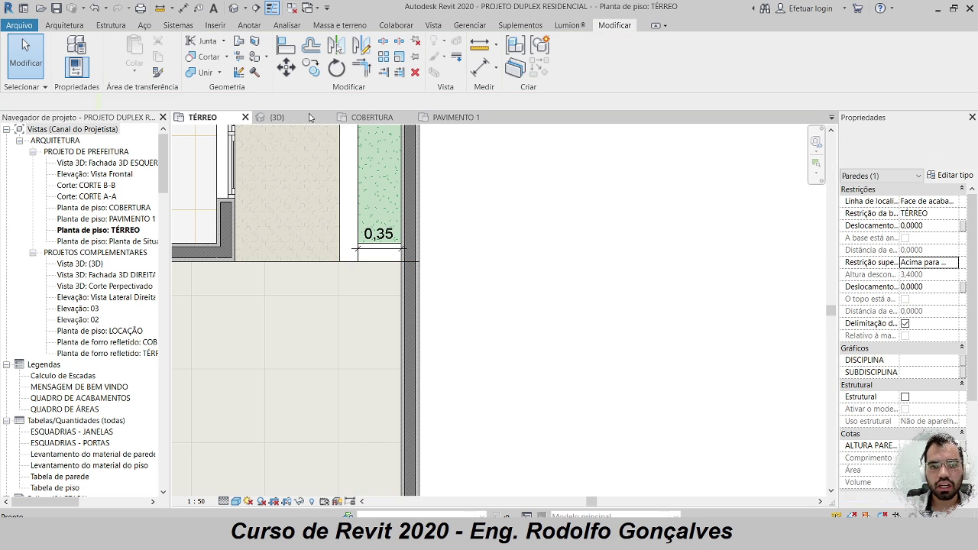
pyautogui.click(271, 117)
pyautogui.keyDown('shift'); pyautogui.moveTo(539, 202); pyautogui.dragTo(413, 222, button='middle'); pyautogui.keyUp('shift')
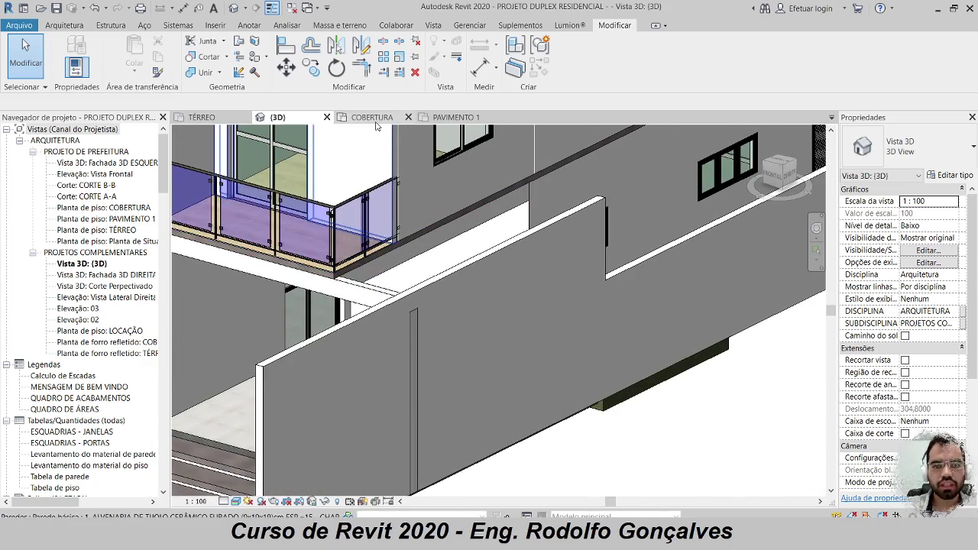
# - For a new beam on the PAVIMENTO 1 plan, duplicate the type as Viga concreto 10x20CM with width 0,10 and height 0,20
pyautogui.click(450, 120)
pyautogui.scroll(-3, 383, 227)
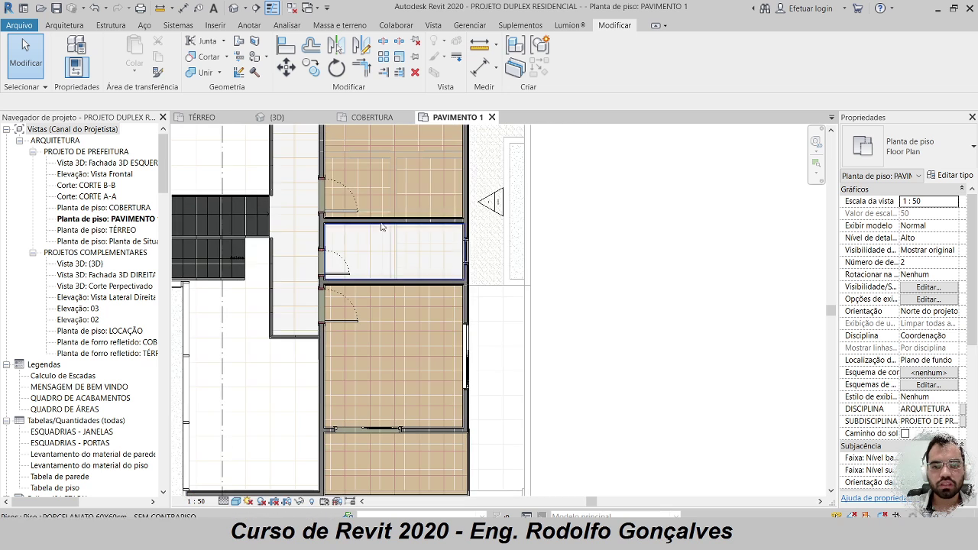
pyautogui.click(111, 25)
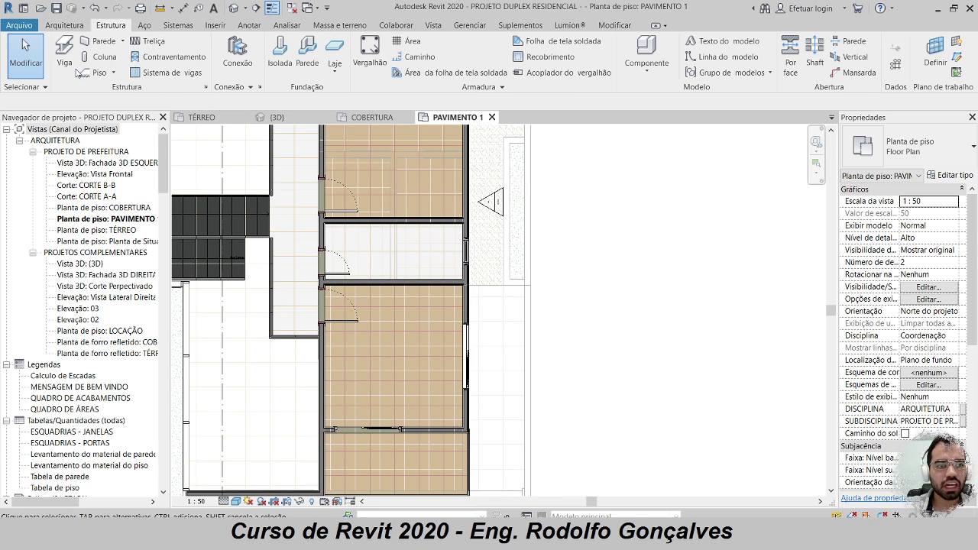
pyautogui.click(65, 55)
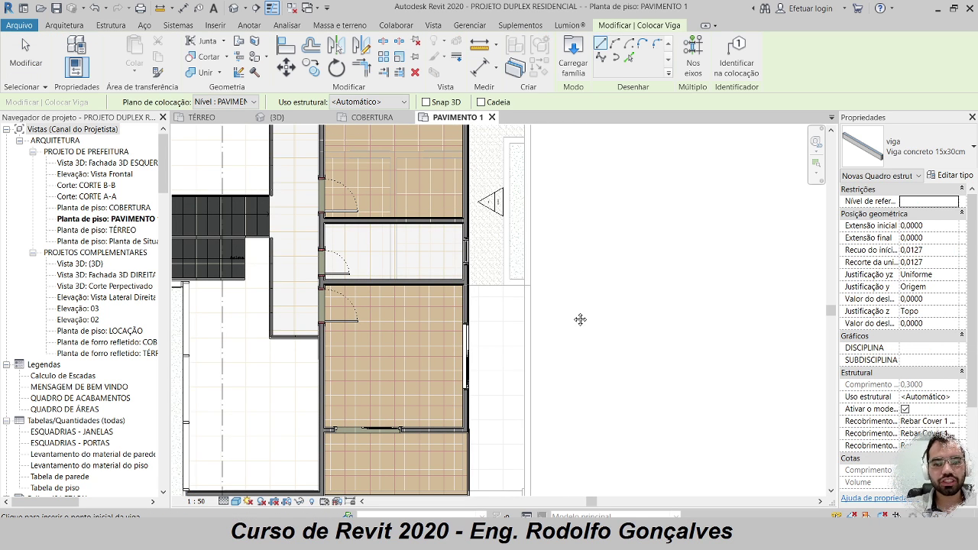
pyautogui.scroll(5, 451, 273)
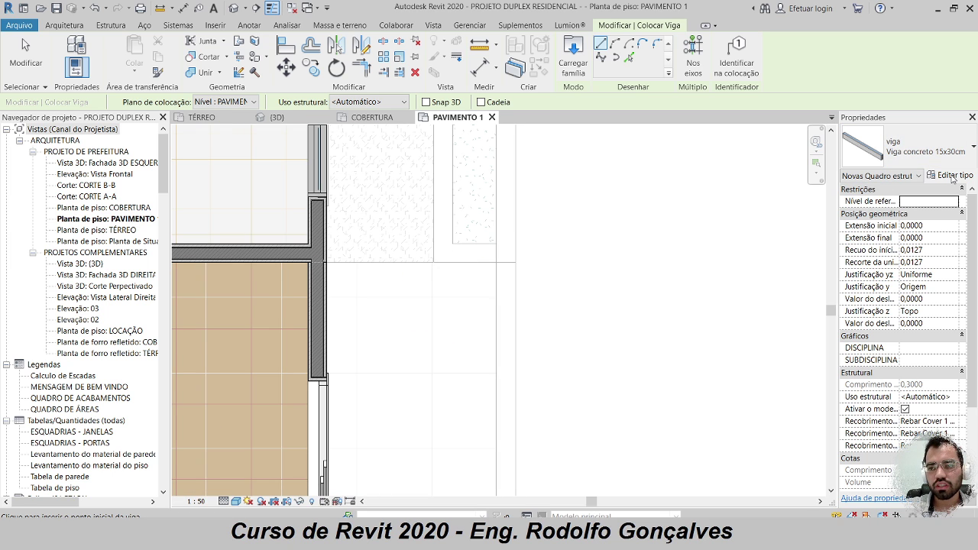
pyautogui.click(952, 176)
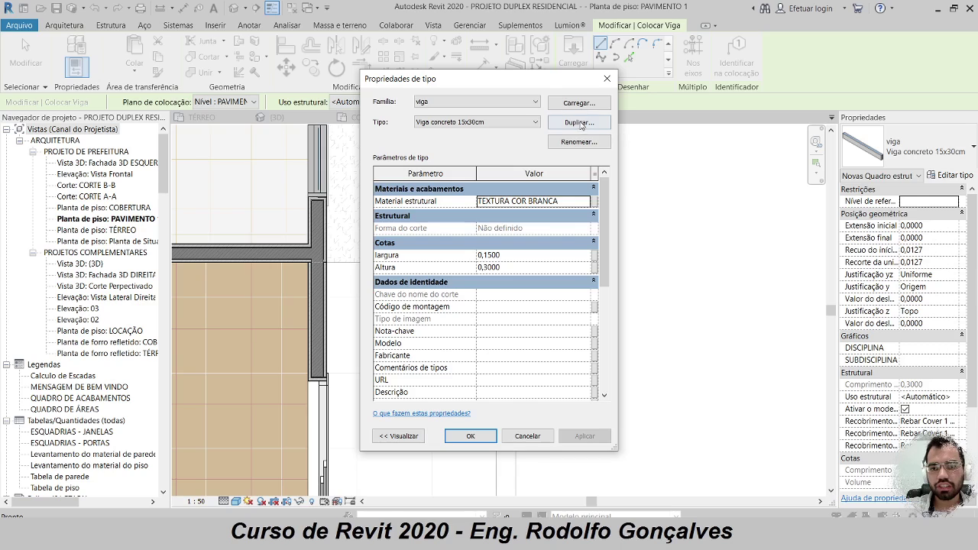
pyautogui.click(579, 123)
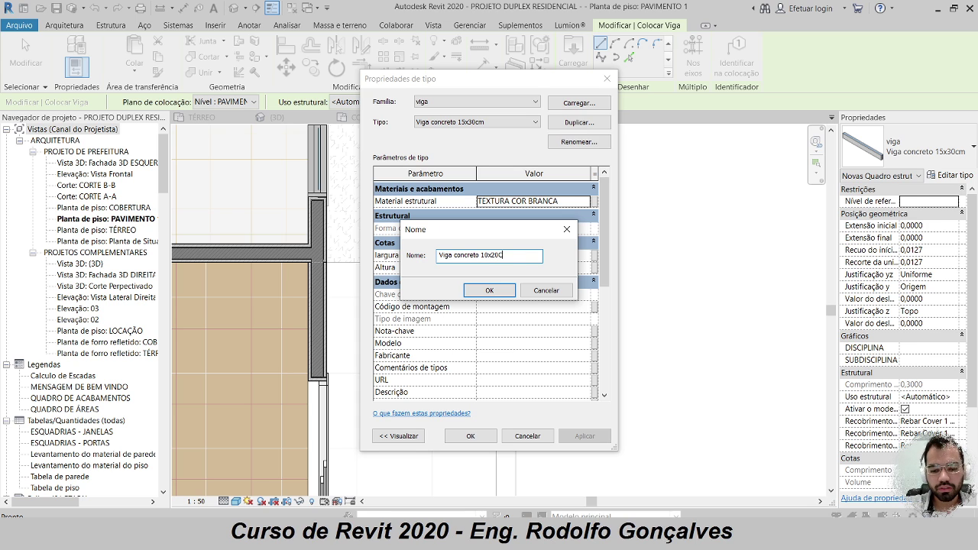
pyautogui.click(489, 291)
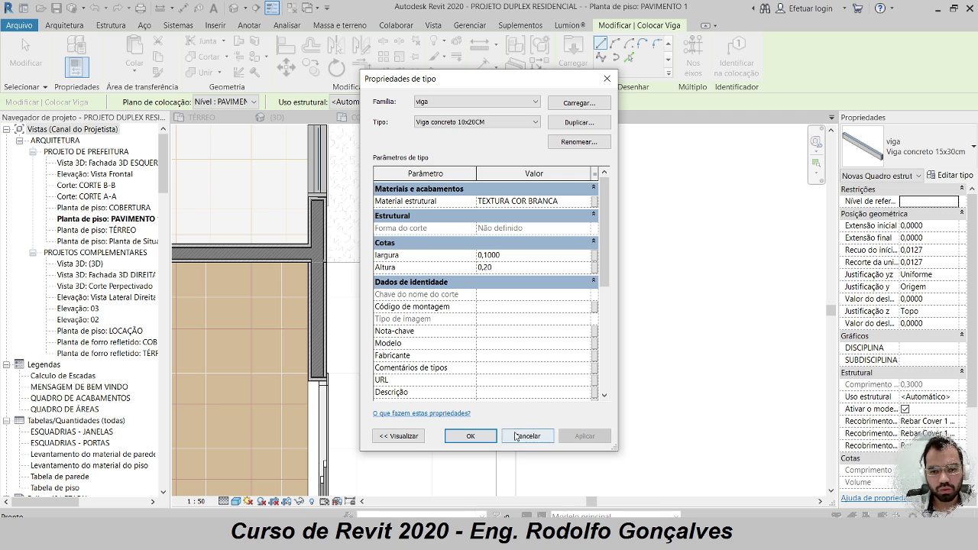
pyautogui.click(470, 436)
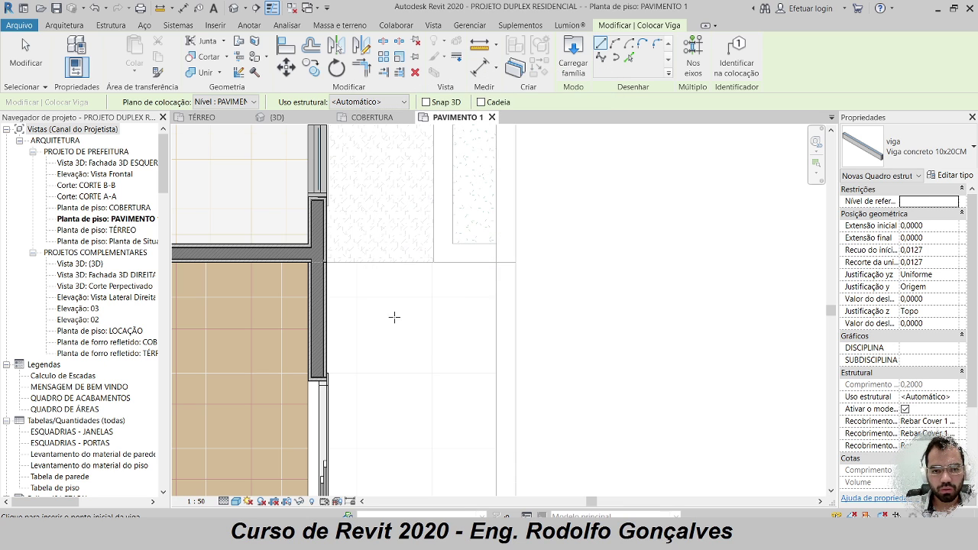
# - Draw a 10x20 cm beam about 1,35 m long from the house wall to the boundary wall, near the wall's split
pyautogui.click(328, 284)
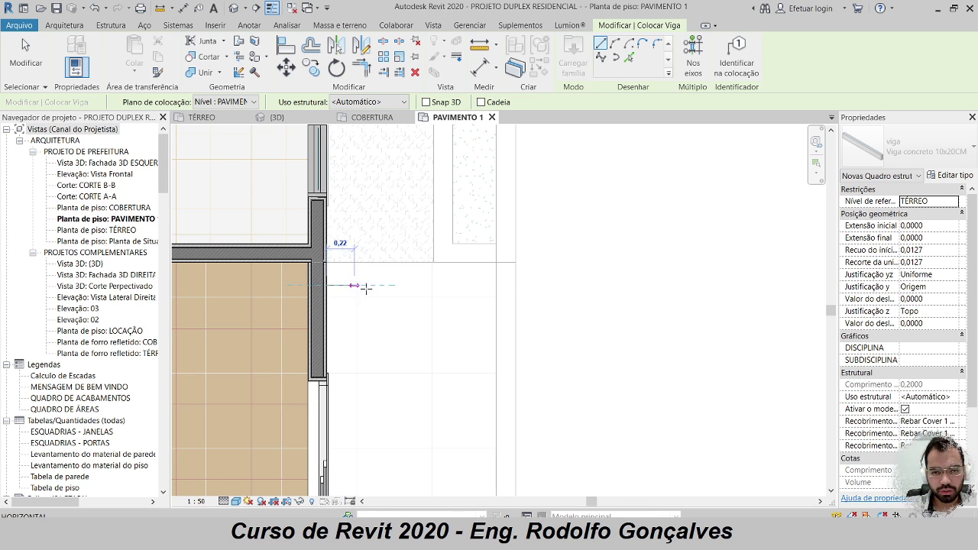
pyautogui.click(495, 285)
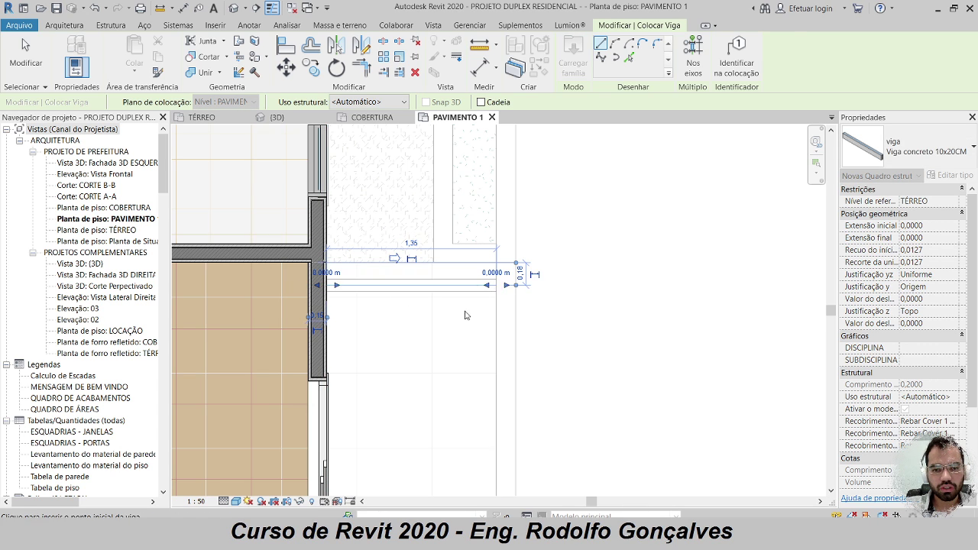
pyautogui.press('Escape')
pyautogui.press('Escape')
# - On the PAVIMENTO 1 plan, copy the 10x20 cm beam 0,30 m toward the front of the house
pyautogui.click(278, 117)
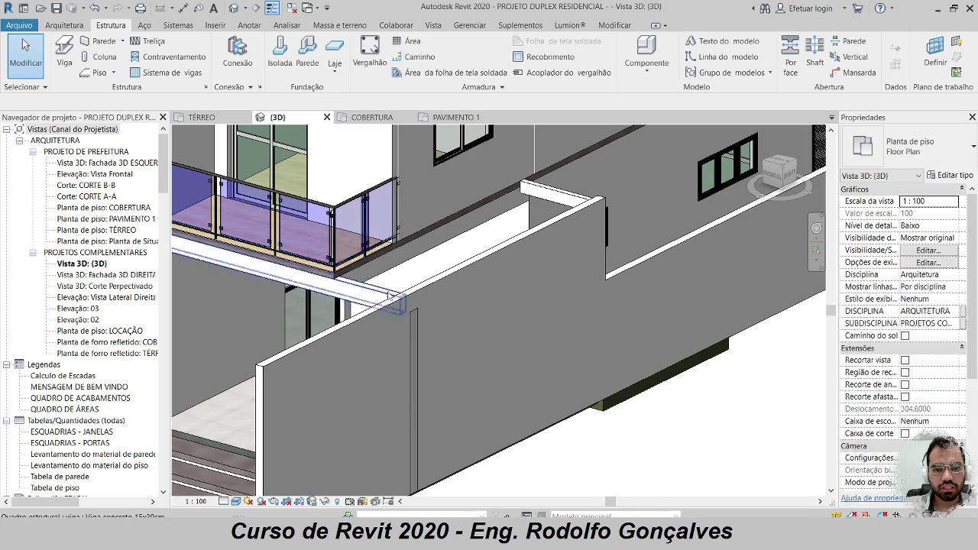
pyautogui.click(542, 197)
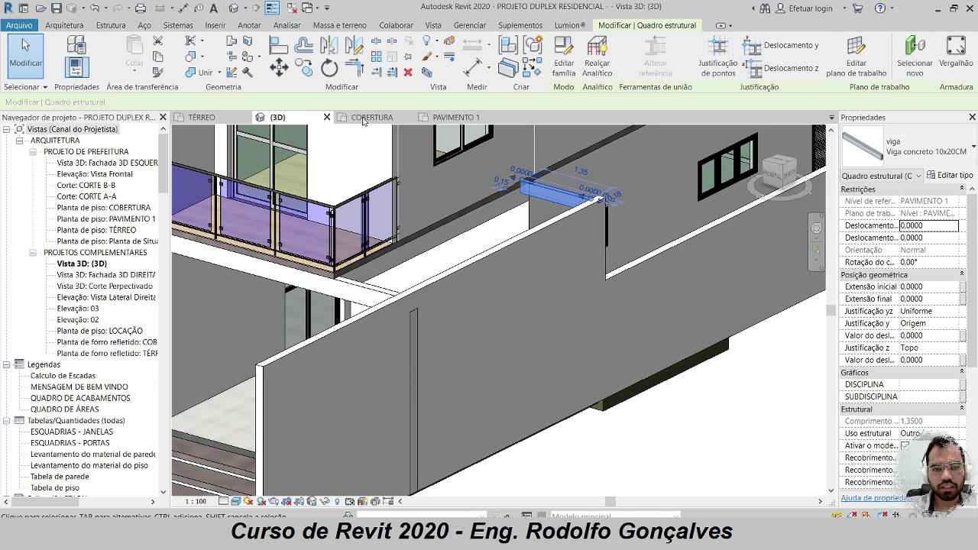
pyautogui.click(447, 120)
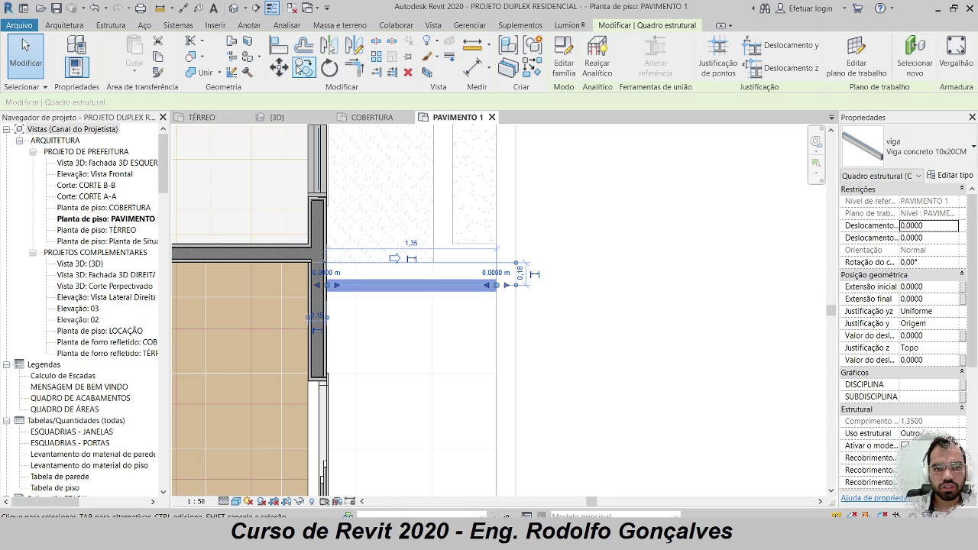
pyautogui.click(301, 68)
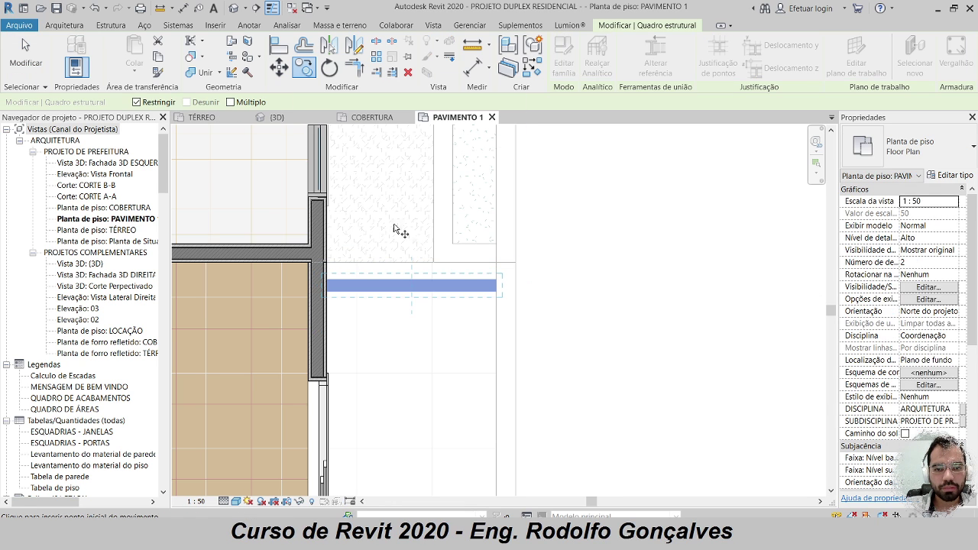
pyautogui.click(394, 281)
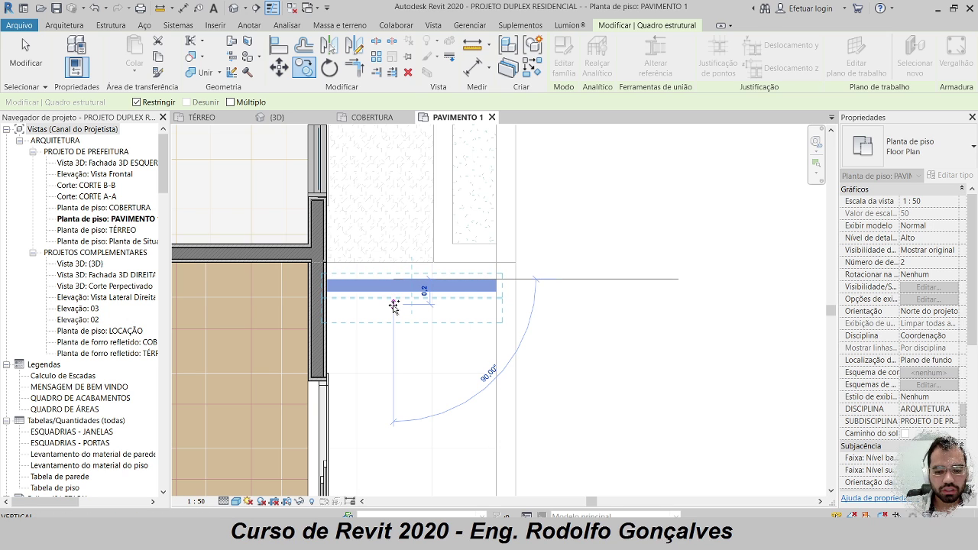
pyautogui.write('.3')
pyautogui.press('Return')
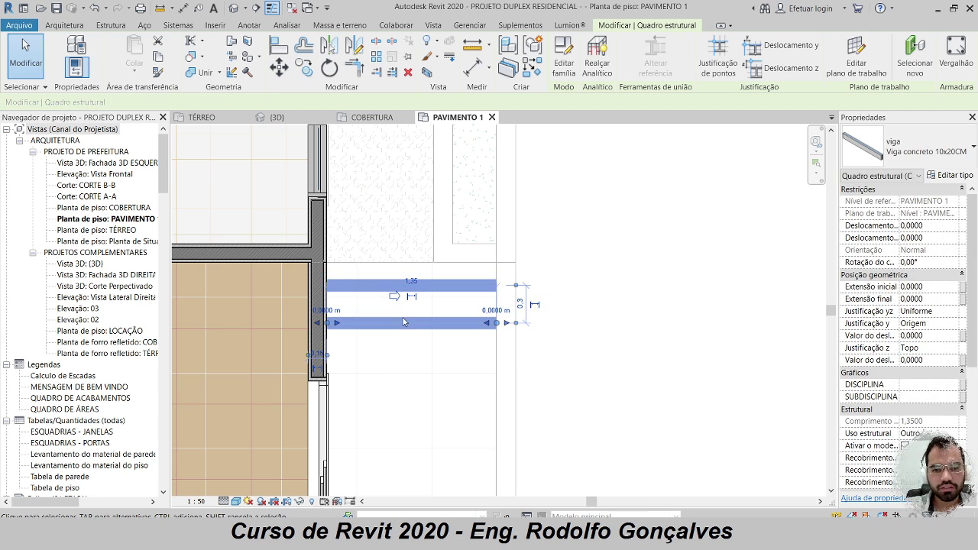
# - Copy the newest beam edge to edge at 0,30 m spacing twice, adding the third and fourth beams of the row
pyautogui.scroll(4, 443, 318)
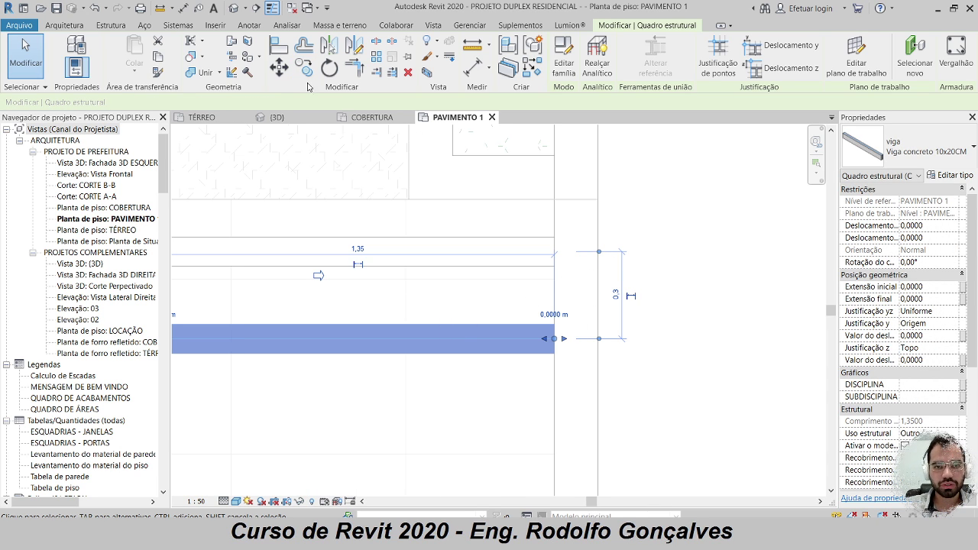
pyautogui.click(305, 69)
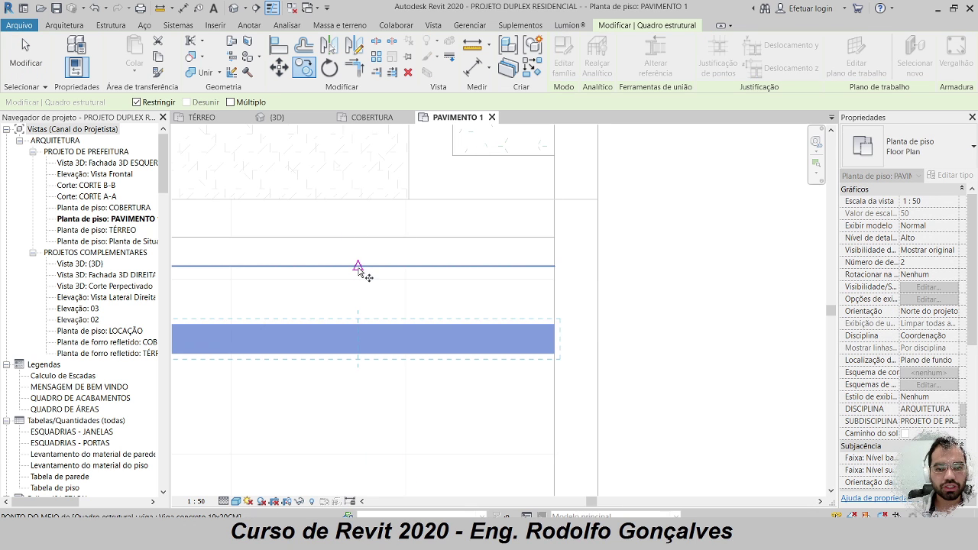
pyautogui.click(553, 267)
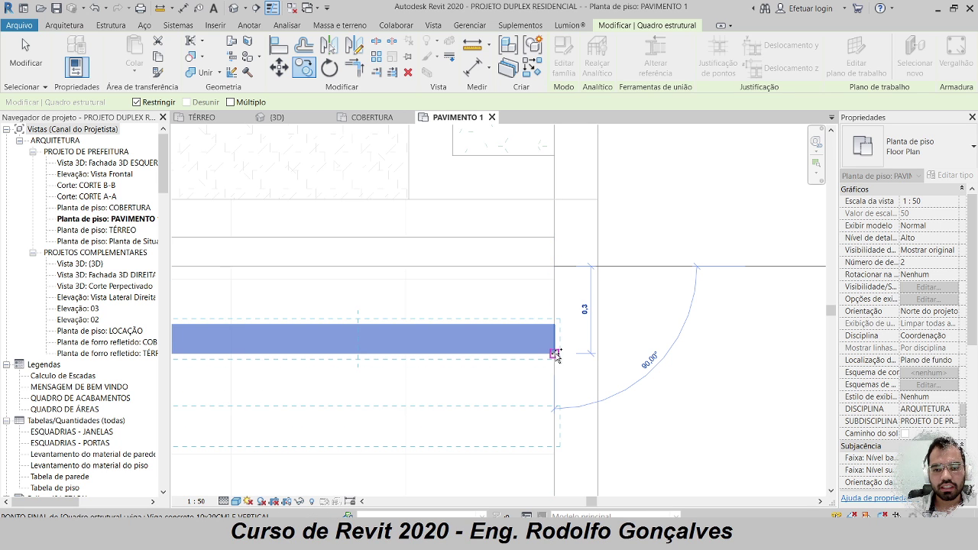
pyautogui.click(548, 349)
pyautogui.scroll(-2, 547, 348)
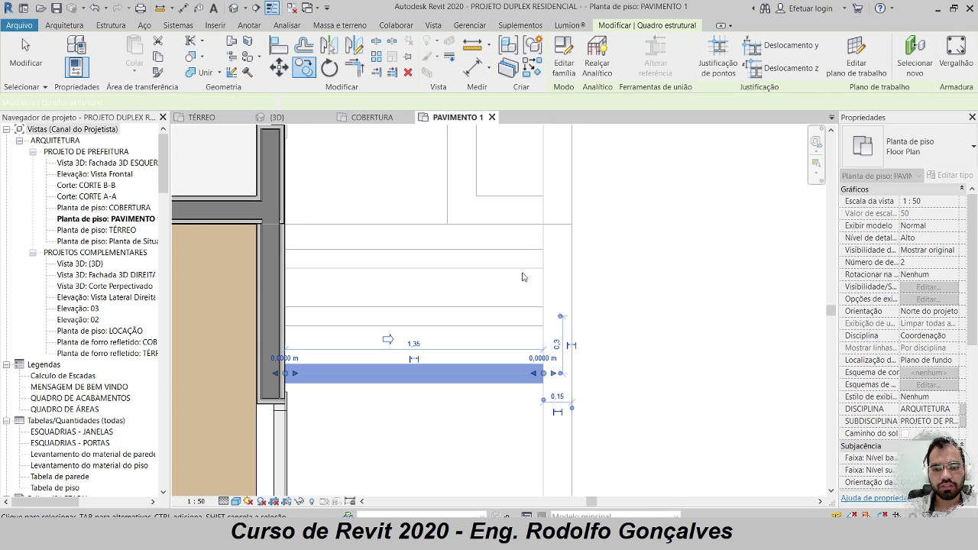
pyautogui.press('m')
pyautogui.press('v')
pyautogui.click(544, 328)
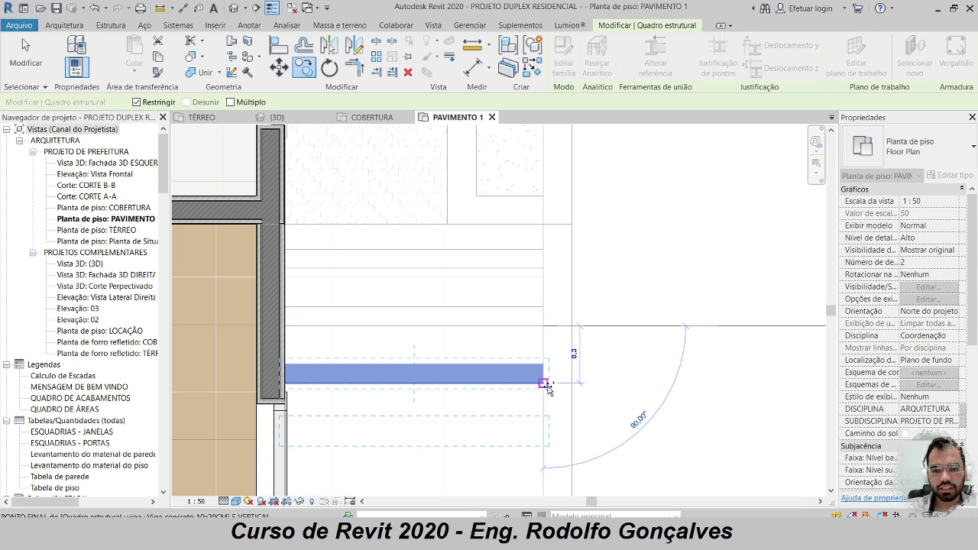
pyautogui.click(543, 382)
# - Add the fifth and sixth beams over the side gap by copying the last beam twice at the same 0,30 m spacing
pyautogui.moveTo(453, 313); pyautogui.dragTo(435, 175, button='middle')
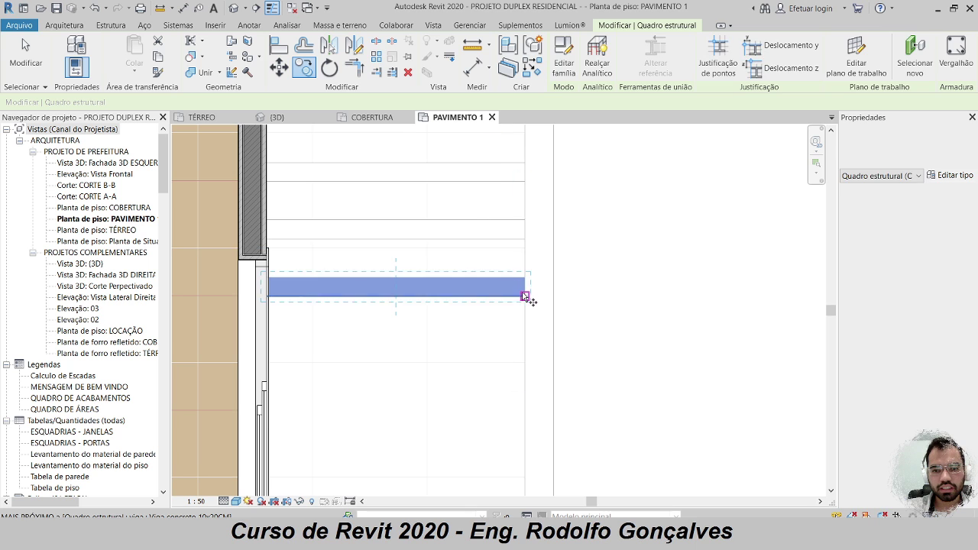
pyautogui.press('m')
pyautogui.press('v')
pyautogui.click(524, 240)
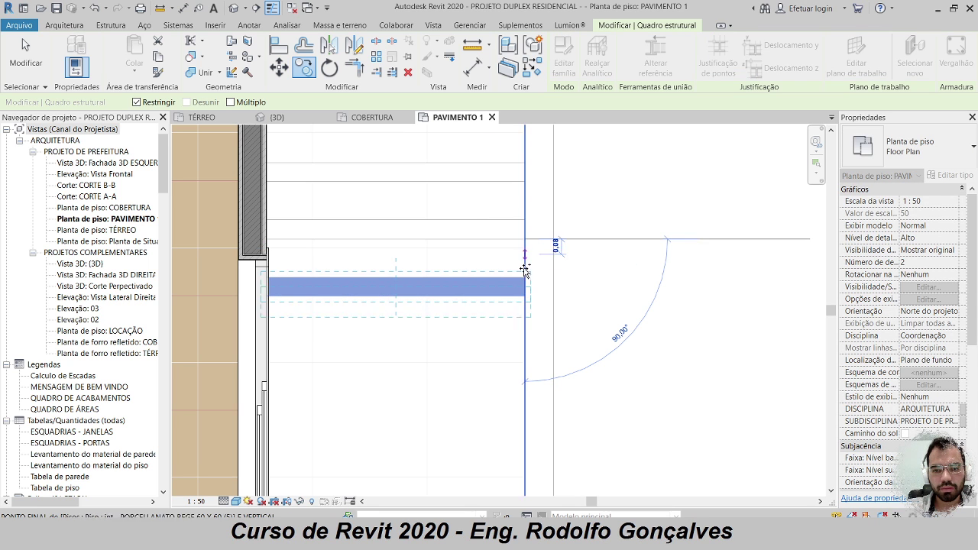
pyautogui.press('Escape')
pyautogui.press('m')
pyautogui.press('v')
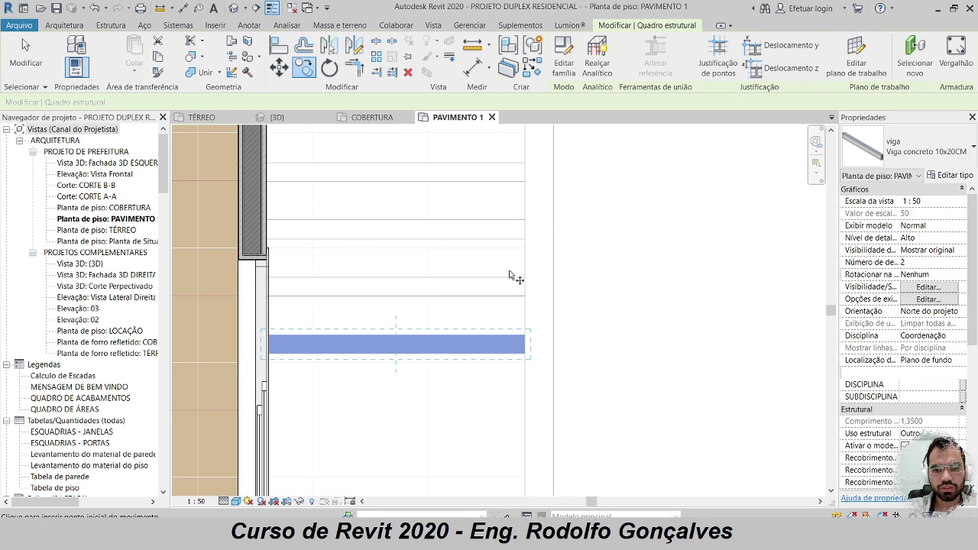
pyautogui.click(524, 296)
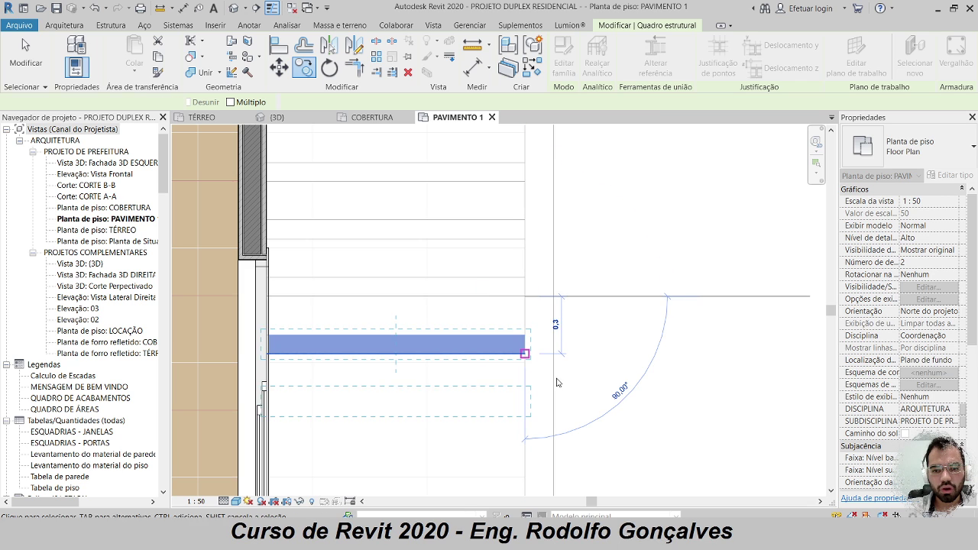
pyautogui.moveTo(557, 382); pyautogui.dragTo(540, 277, button='middle')
pyautogui.press('Escape')
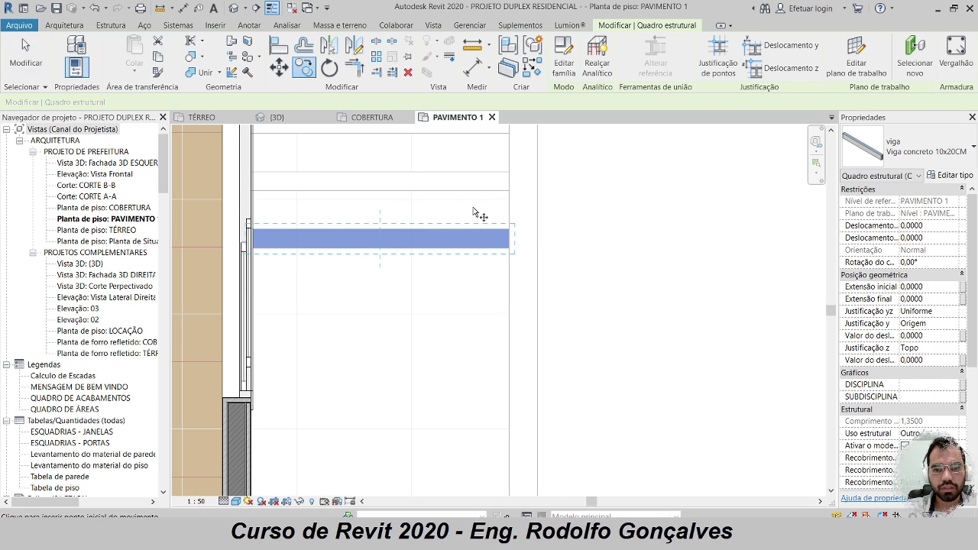
# - Add the seventh and eighth beams by copying the last beam of the row twice at 0,30 m spacing
pyautogui.press('m')
pyautogui.press('v')
pyautogui.click(509, 191)
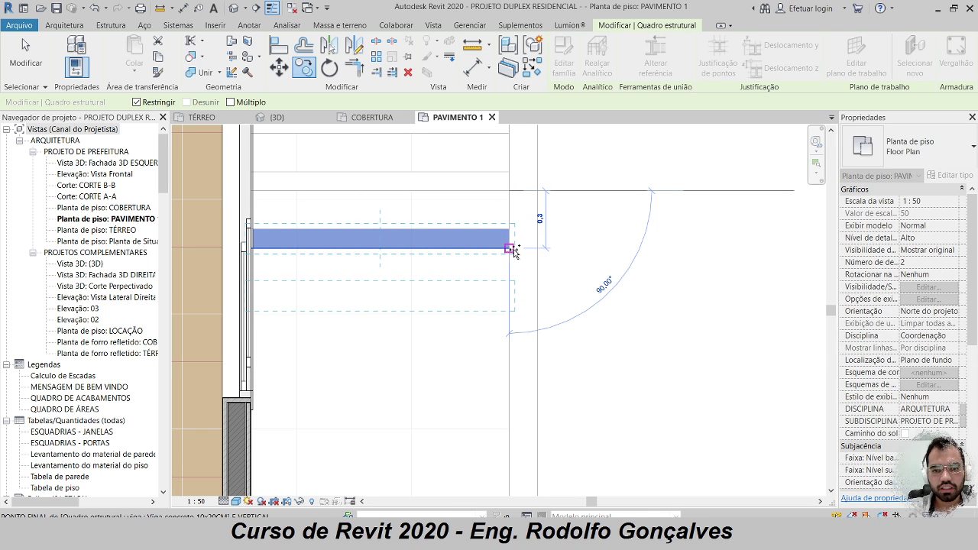
pyautogui.press('Escape')
pyautogui.press('m')
pyautogui.press('v')
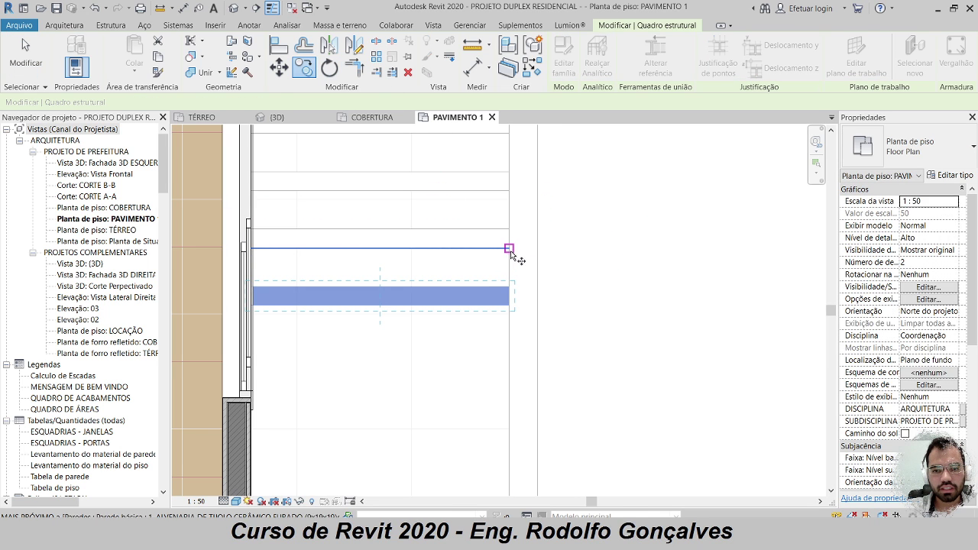
pyautogui.click(508, 249)
pyautogui.click(510, 344)
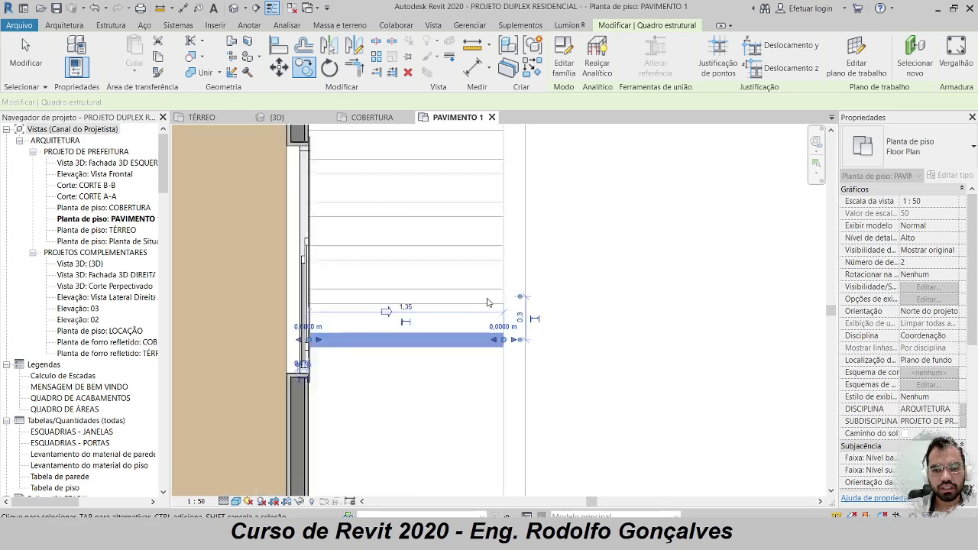
pyautogui.press('Escape')
# - Select all eight 10x20 cm beams in 3D and copy them on the PAVIMENTO 1 plan from the first beam's lower edge to the last beam's
pyautogui.hotkey('ctrl', 'Tab')
pyautogui.keyDown('shift'); pyautogui.moveTo(426, 267); pyautogui.dragTo(378, 276, button='middle'); pyautogui.keyUp('shift')
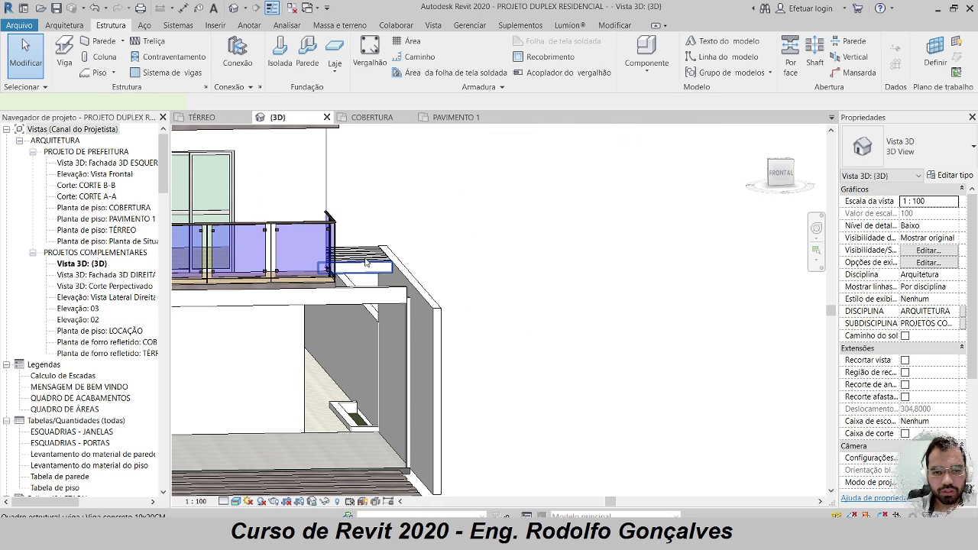
pyautogui.click(366, 262)
pyautogui.press('Escape')
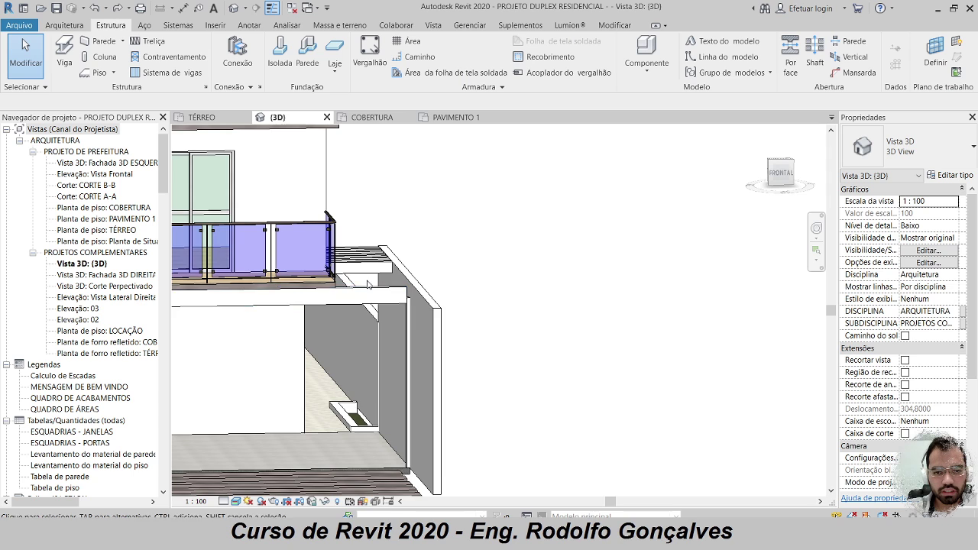
pyautogui.scroll(4, 367, 284)
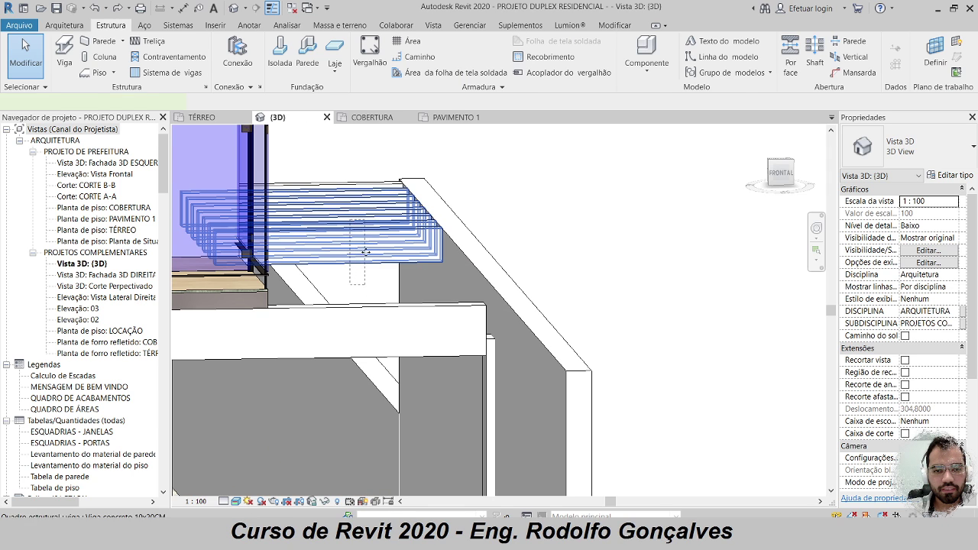
pyautogui.moveTo(365, 252); pyautogui.dragTo(350, 220)
pyautogui.moveTo(372, 283); pyautogui.dragTo(346, 170)
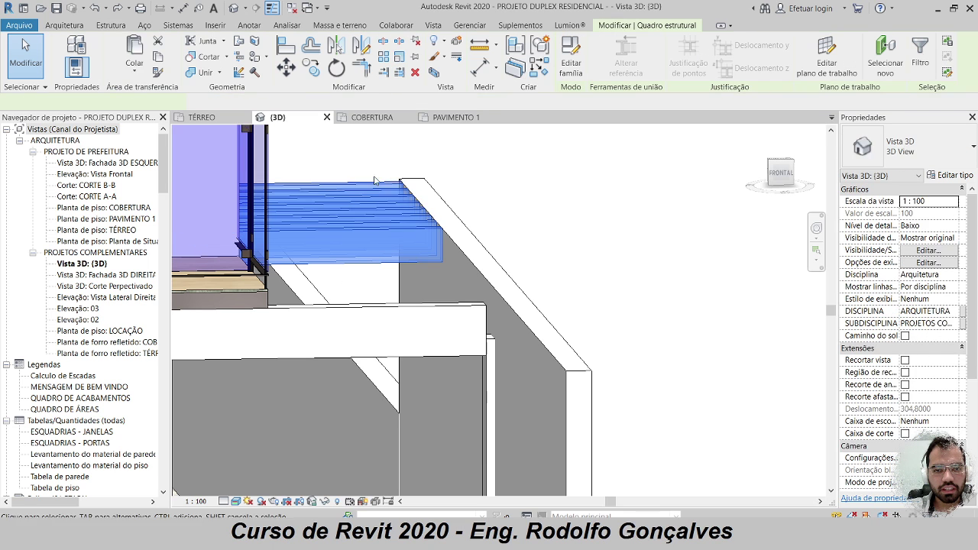
pyautogui.click(452, 118)
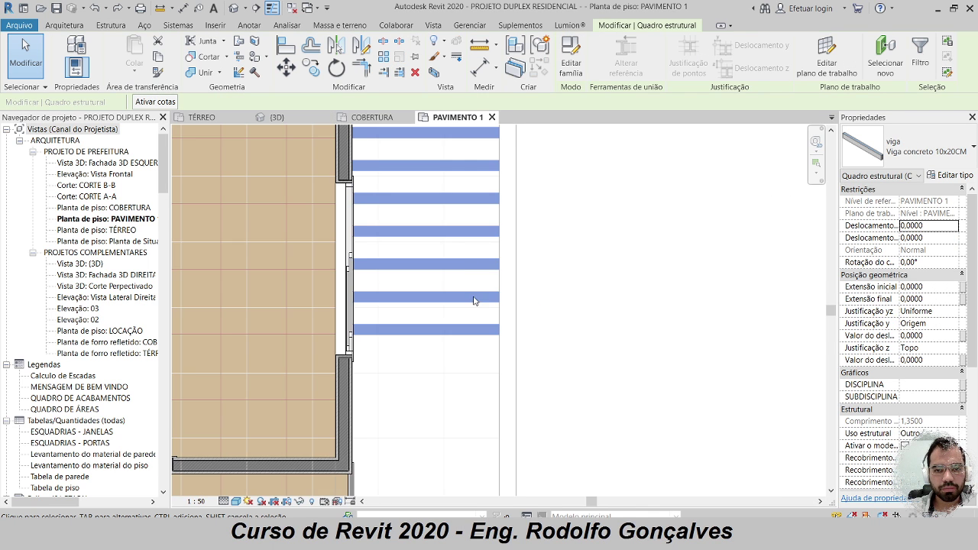
pyautogui.scroll(3, 473, 253)
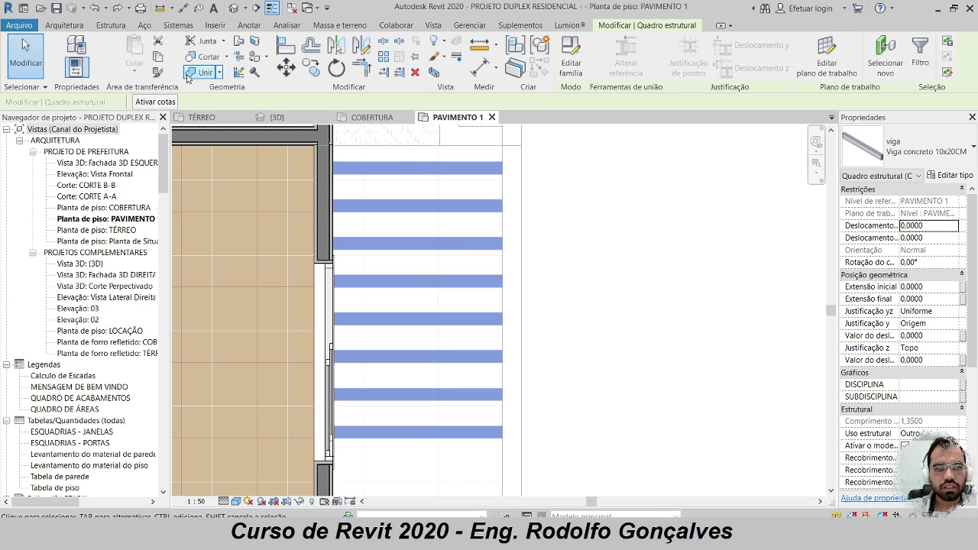
pyautogui.click(312, 72)
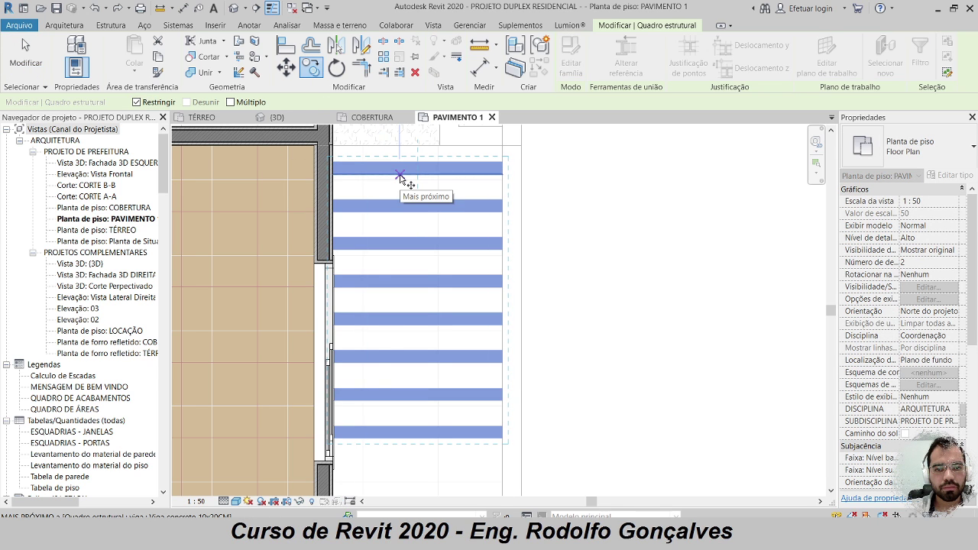
pyautogui.scroll(-1, 400, 176)
pyautogui.click(400, 176)
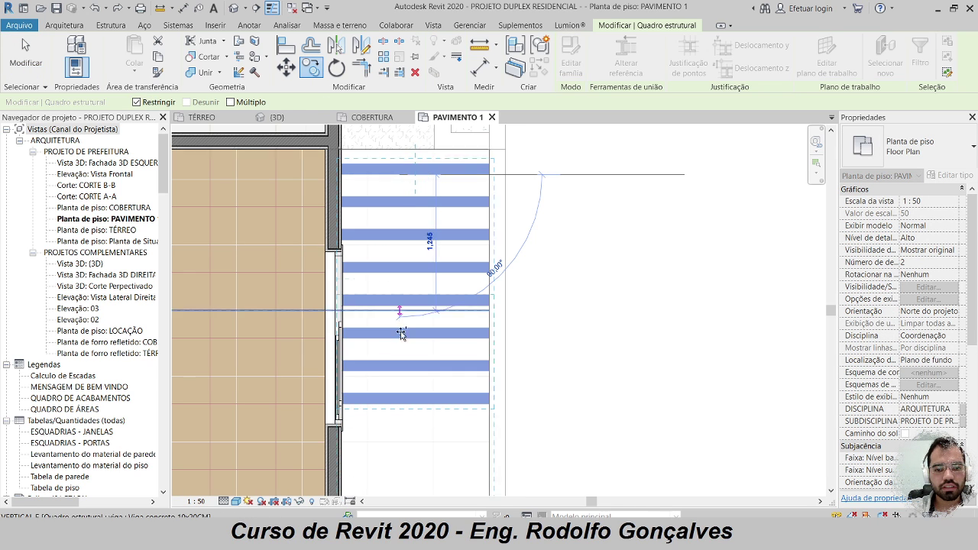
pyautogui.click(401, 407)
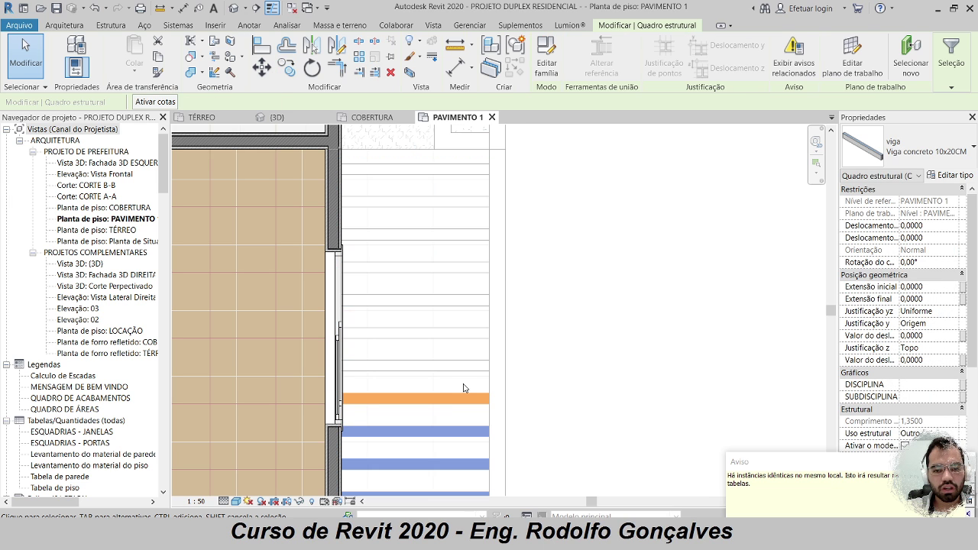
pyautogui.press('Escape')
# - In the 3D view, find and delete the duplicate 10x20 cm beam where the copied set overlaps the original row
pyautogui.click(277, 117)
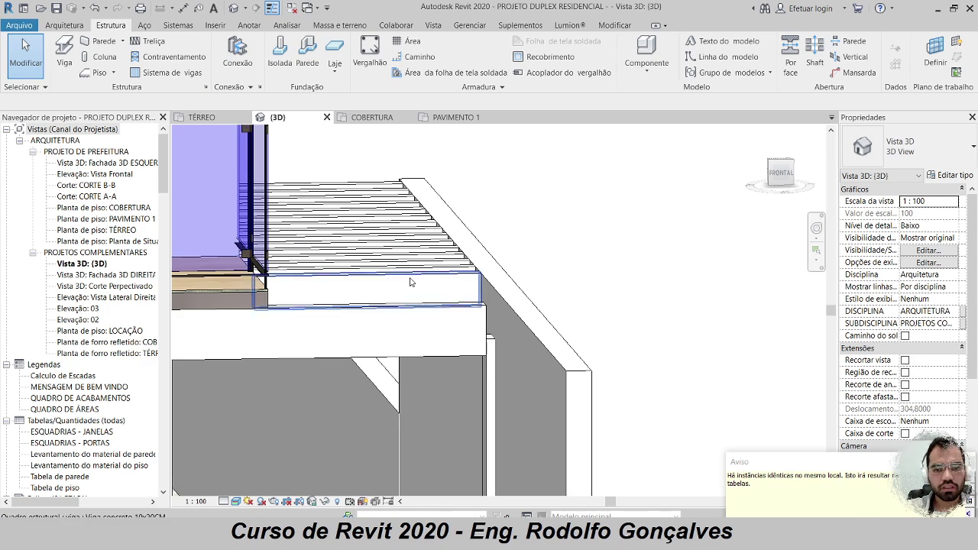
pyautogui.keyDown('shift'); pyautogui.moveTo(408, 280); pyautogui.dragTo(431, 323, button='middle'); pyautogui.keyUp('shift')
pyautogui.scroll(2, 425, 310)
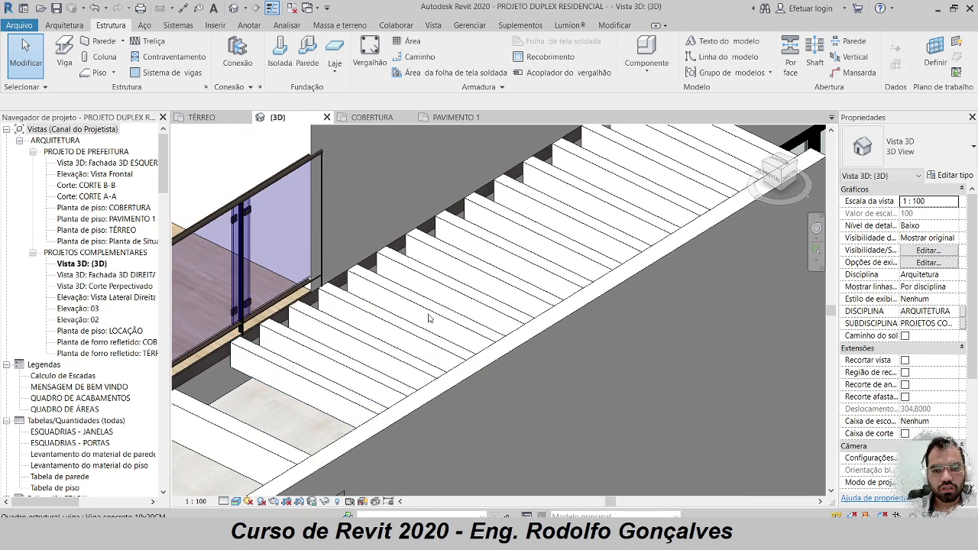
pyautogui.click(437, 289)
pyautogui.press('Escape')
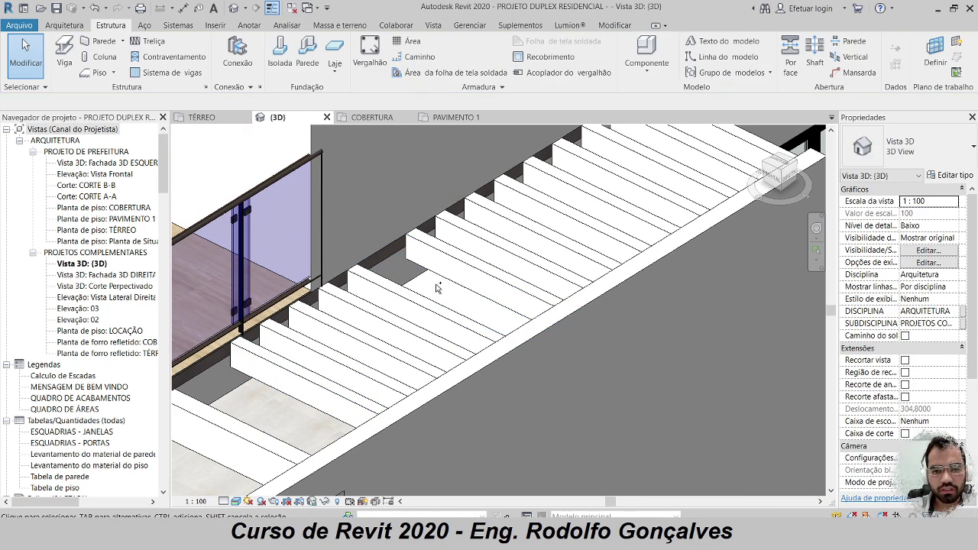
pyautogui.click(458, 261)
pyautogui.press('Escape')
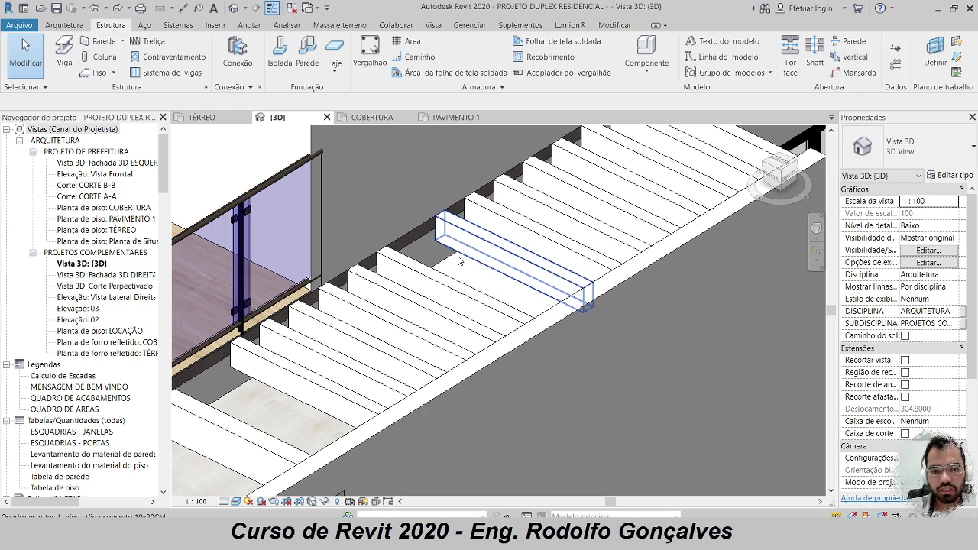
pyautogui.click(494, 240)
pyautogui.press('Escape')
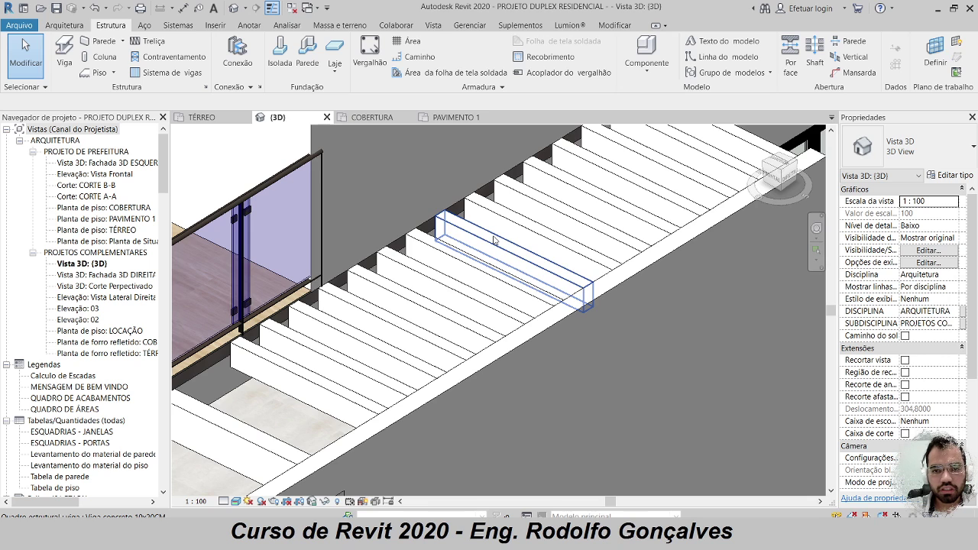
# - Select the 10x20 cm beam nearest the balcony front in 3D and copy it 0,30 m toward the front on the PAVIMENTO 1 plan
pyautogui.keyDown('shift'); pyautogui.moveTo(505, 245); pyautogui.dragTo(451, 323, button='middle'); pyautogui.keyUp('shift')
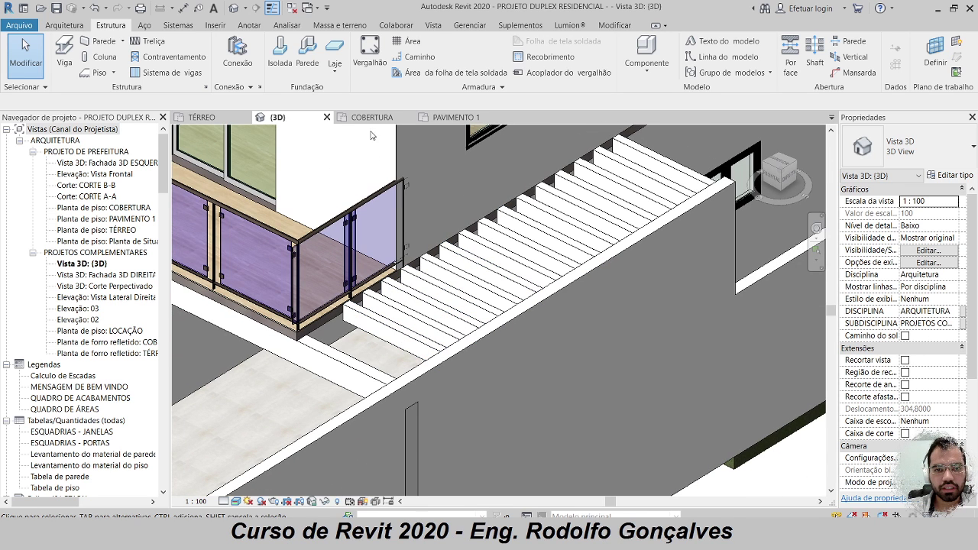
pyautogui.click(387, 300)
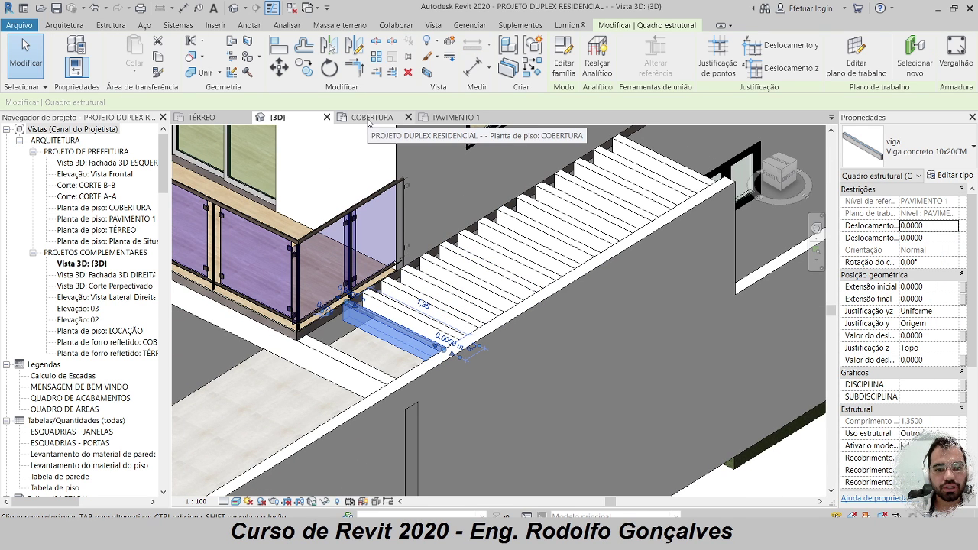
pyautogui.click(456, 117)
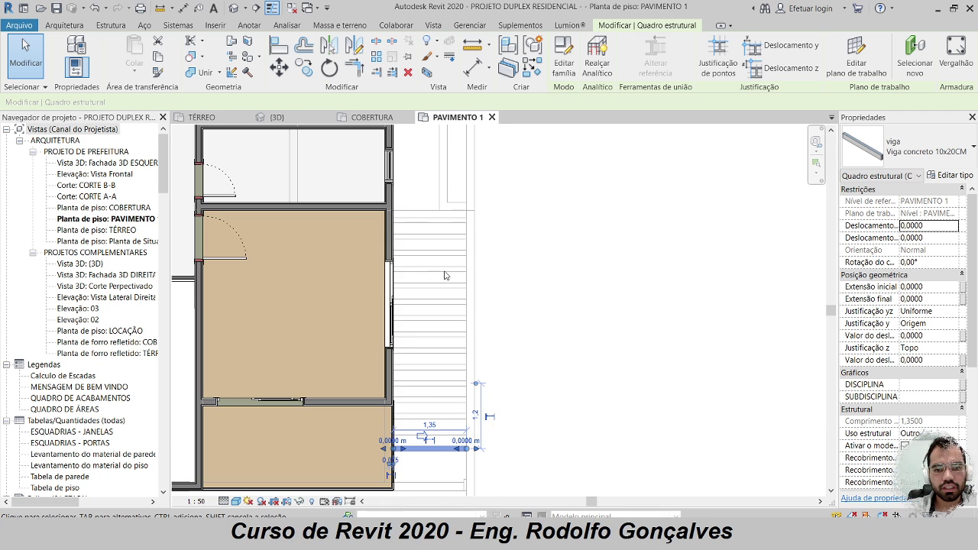
pyautogui.scroll(3, 501, 434)
pyautogui.press('m')
pyautogui.press('v')
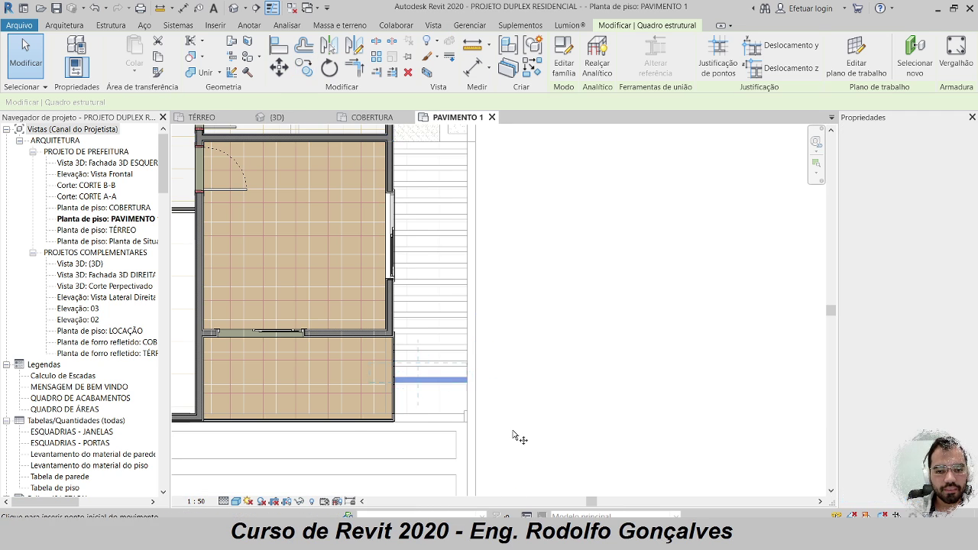
pyautogui.press('c')
pyautogui.press('o')
pyautogui.click(402, 346)
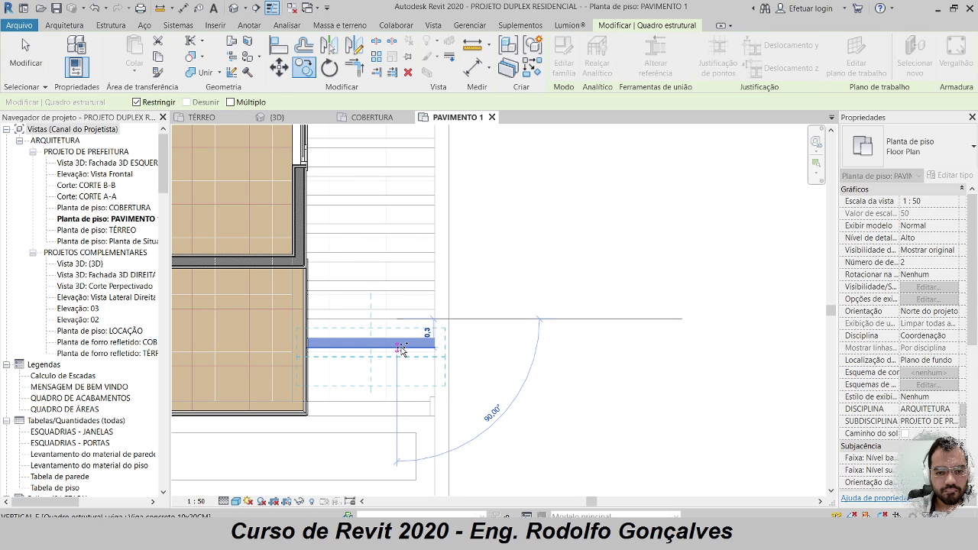
pyautogui.click(401, 372)
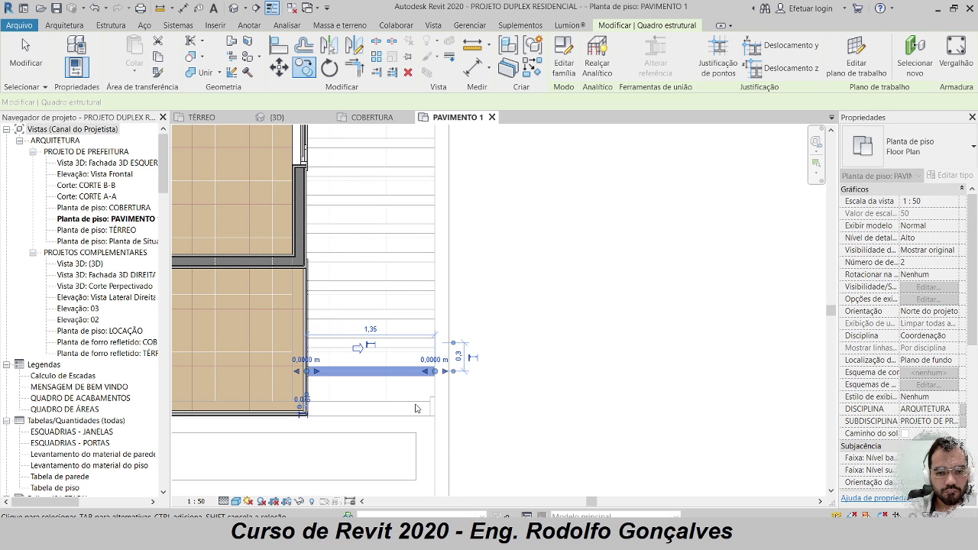
# - Add one more 10x20 cm beam beside the front beam by copying the last beam at 0,30 m spacing
pyautogui.press('c')
pyautogui.press('o')
pyautogui.click(398, 348)
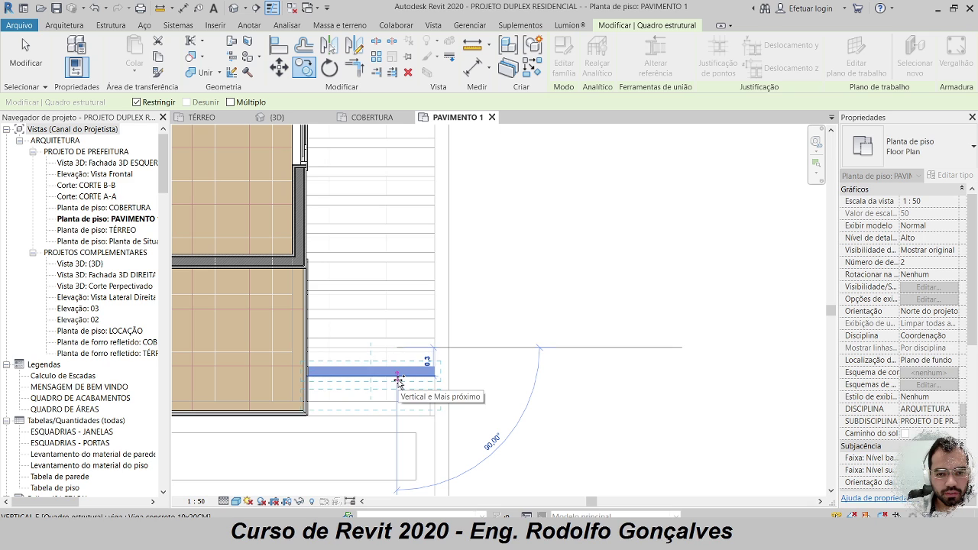
pyautogui.click(399, 380)
pyautogui.scroll(3, 386, 427)
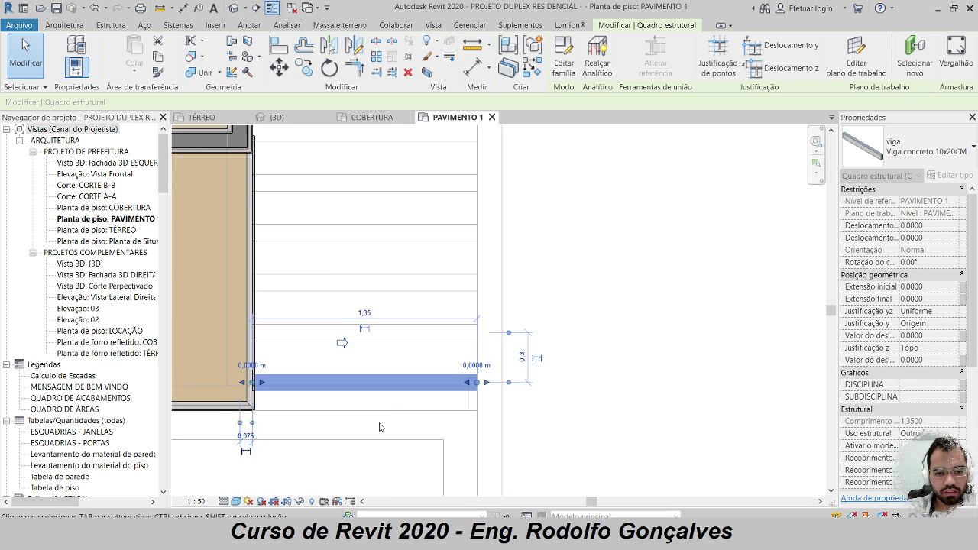
pyautogui.press('Escape')
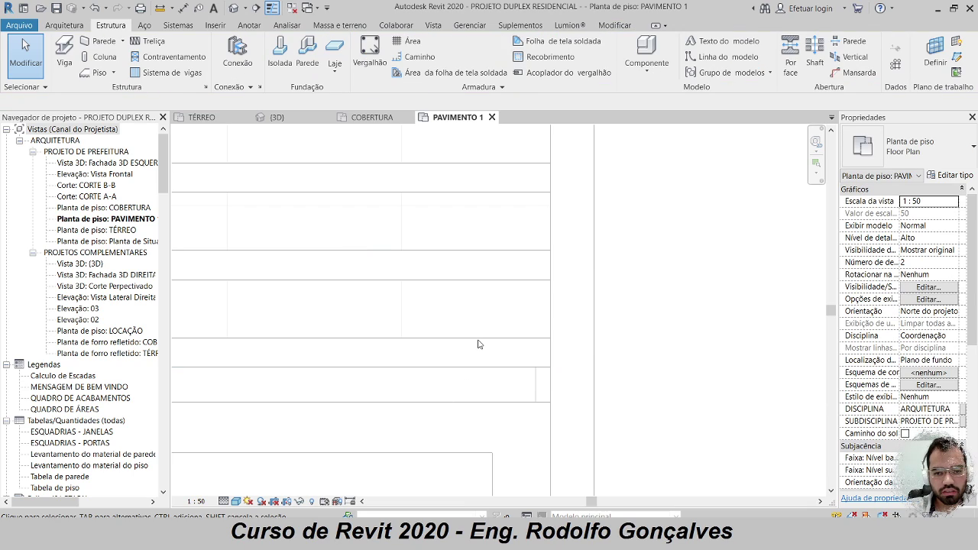
# - In the 3D view, delete the 10x20 cm beam closest to the front 15x30 cm beam
pyautogui.click(277, 118)
pyautogui.keyDown('shift'); pyautogui.moveTo(428, 321); pyautogui.dragTo(469, 342, button='middle'); pyautogui.keyUp('shift')
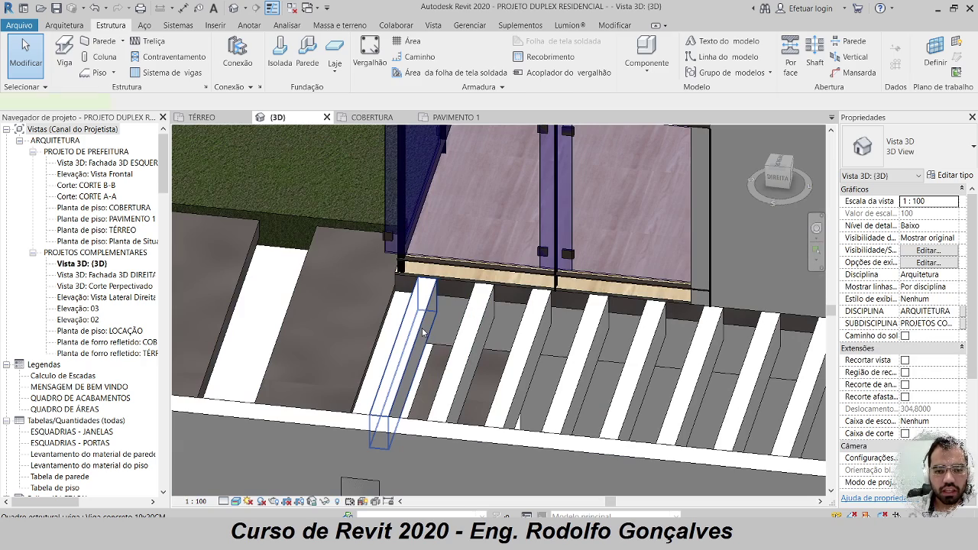
pyautogui.click(423, 332)
pyautogui.press('Delete')
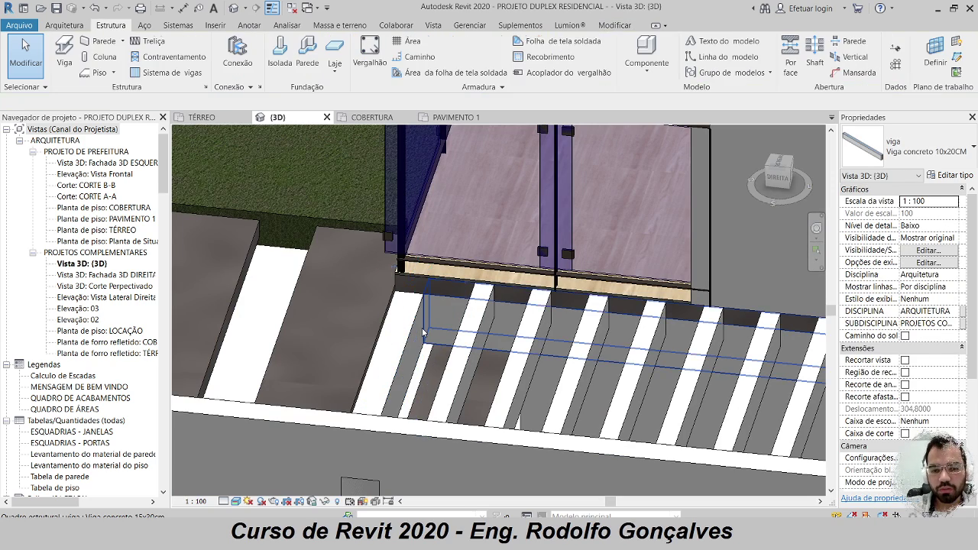
# - Select all 10x20 cm beams over the side gap, excluding the front 15x30 cm beam, and set their start and end level offsets to -0,10 m
pyautogui.scroll(1, 428, 331)
pyautogui.scroll(-7, 428, 331)
pyautogui.keyDown('shift'); pyautogui.moveTo(430, 331); pyautogui.dragTo(663, 337, button='middle'); pyautogui.keyUp('shift')
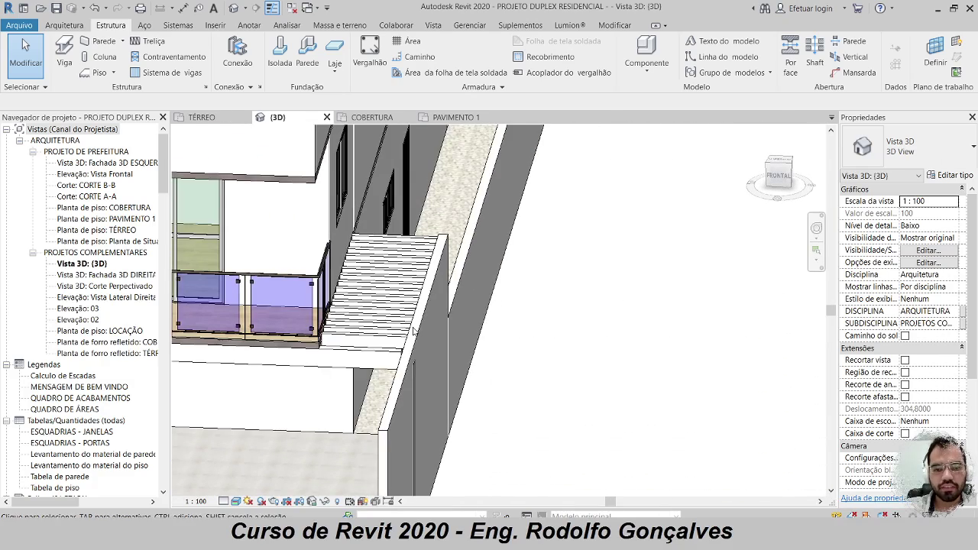
pyautogui.scroll(3, 344, 354)
pyautogui.keyDown('shift'); pyautogui.moveTo(344, 354); pyautogui.dragTo(369, 310, button='middle'); pyautogui.keyUp('shift')
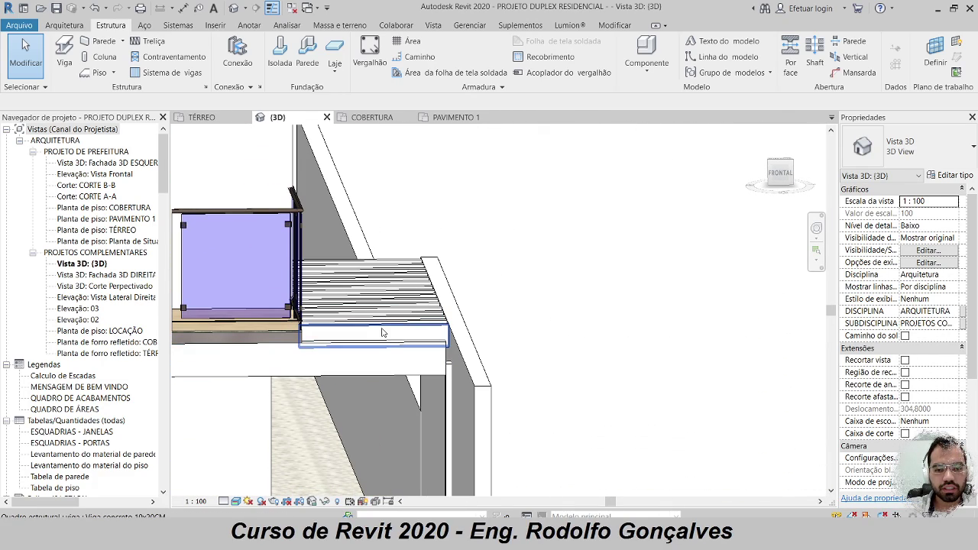
pyautogui.keyDown('shift'); pyautogui.moveTo(373, 347); pyautogui.dragTo(392, 334, button='middle'); pyautogui.keyUp('shift')
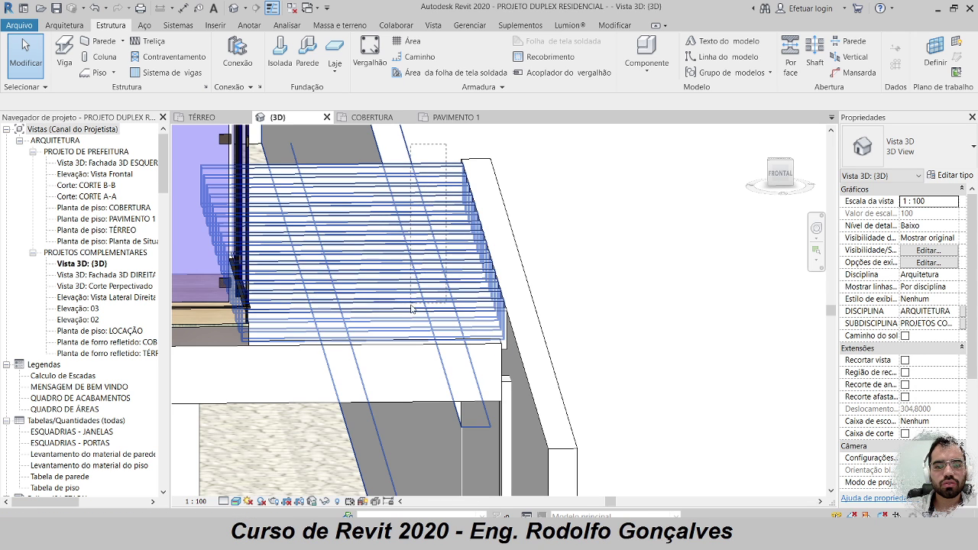
pyautogui.keyDown('shift'); pyautogui.moveTo(557, 189); pyautogui.dragTo(413, 347, button='middle'); pyautogui.keyUp('shift')
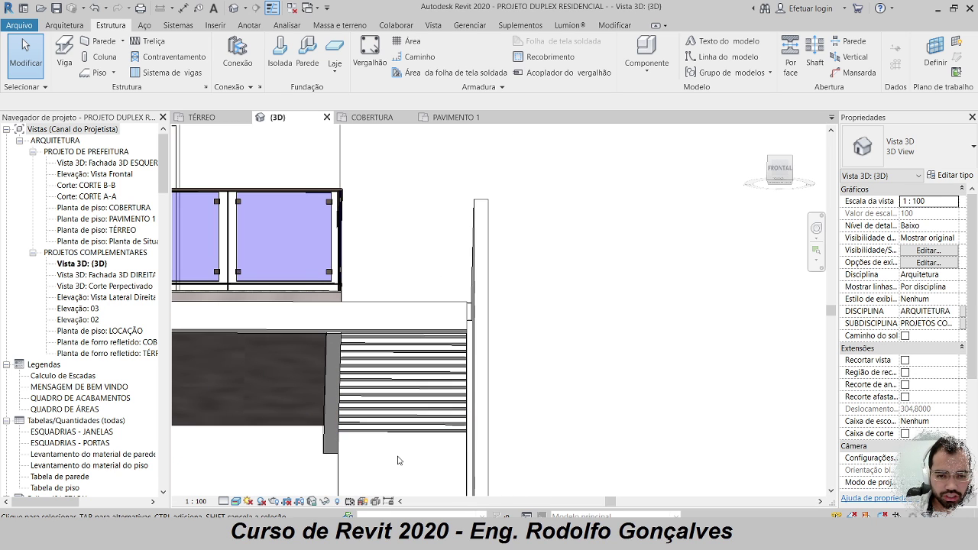
pyautogui.keyDown('shift'); pyautogui.moveTo(399, 462); pyautogui.dragTo(430, 423, button='middle'); pyautogui.keyUp('shift')
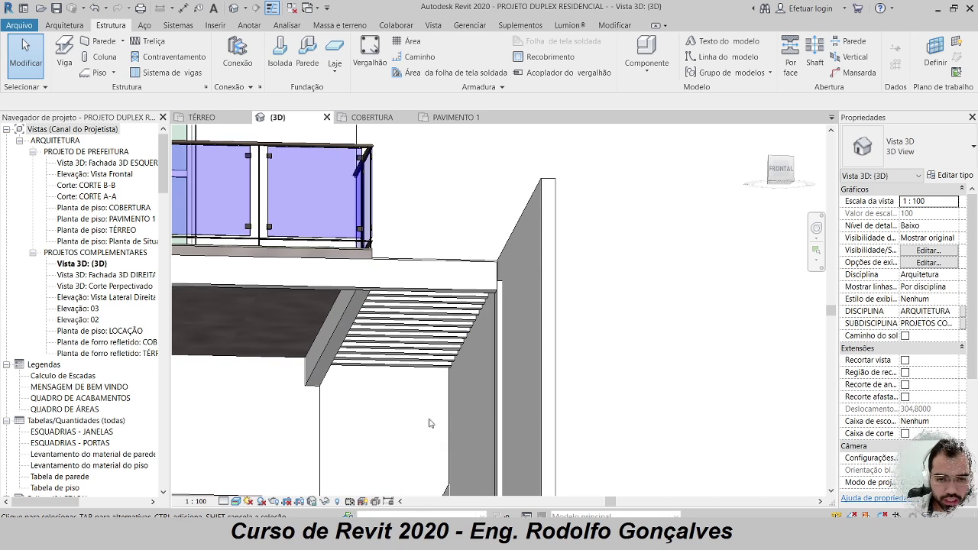
pyautogui.moveTo(416, 414); pyautogui.dragTo(413, 277)
pyautogui.keyDown('shift'); pyautogui.moveTo(412, 277); pyautogui.dragTo(397, 438, button='middle'); pyautogui.keyUp('shift')
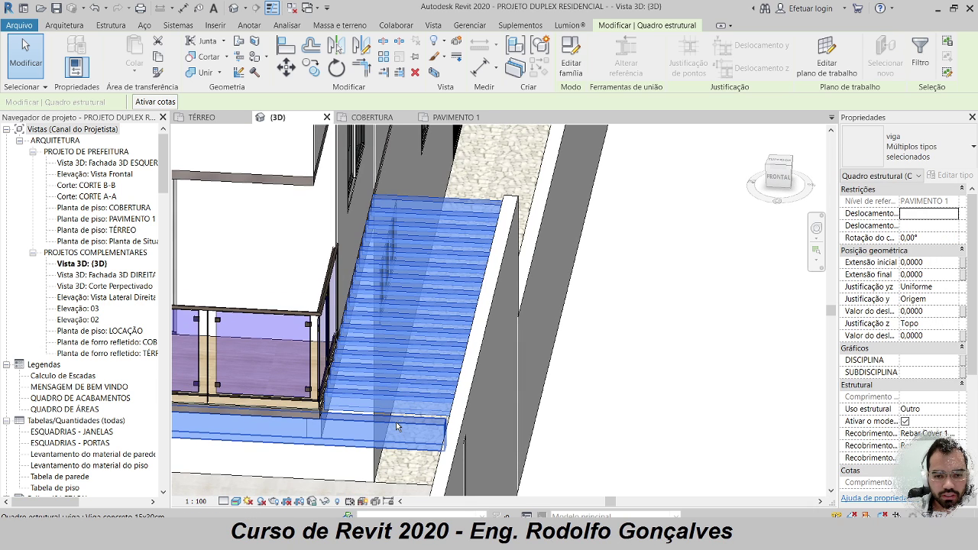
pyautogui.keyDown('shift'); pyautogui.click(396, 427); pyautogui.keyUp('shift')
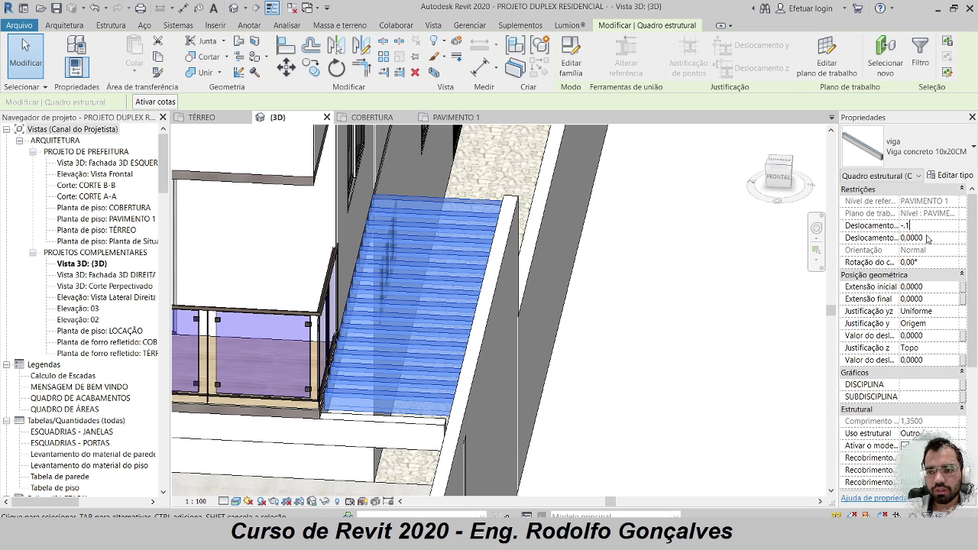
pyautogui.click(929, 237)
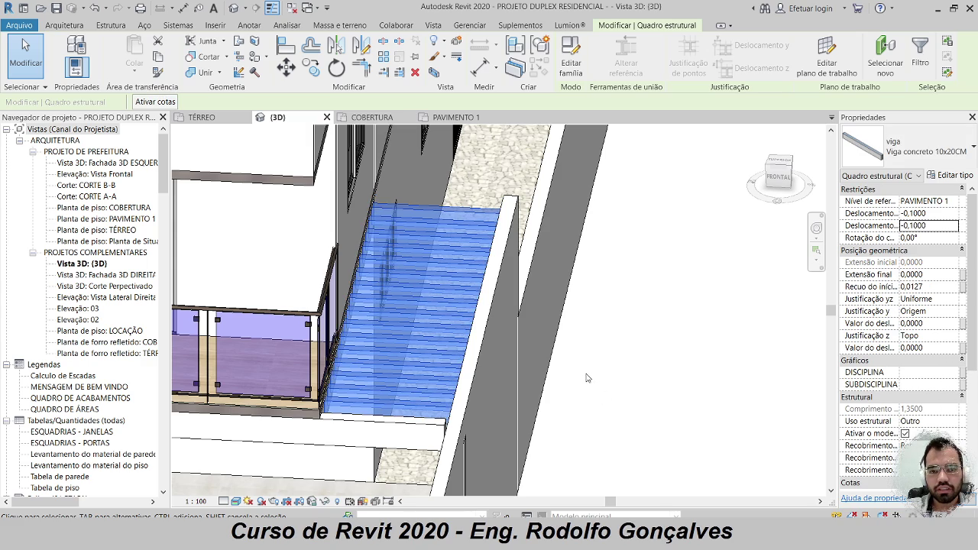
pyautogui.keyDown('shift'); pyautogui.moveTo(620, 372); pyautogui.dragTo(399, 363, button='middle'); pyautogui.keyUp('shift')
pyautogui.scroll(-3, 475, 327)
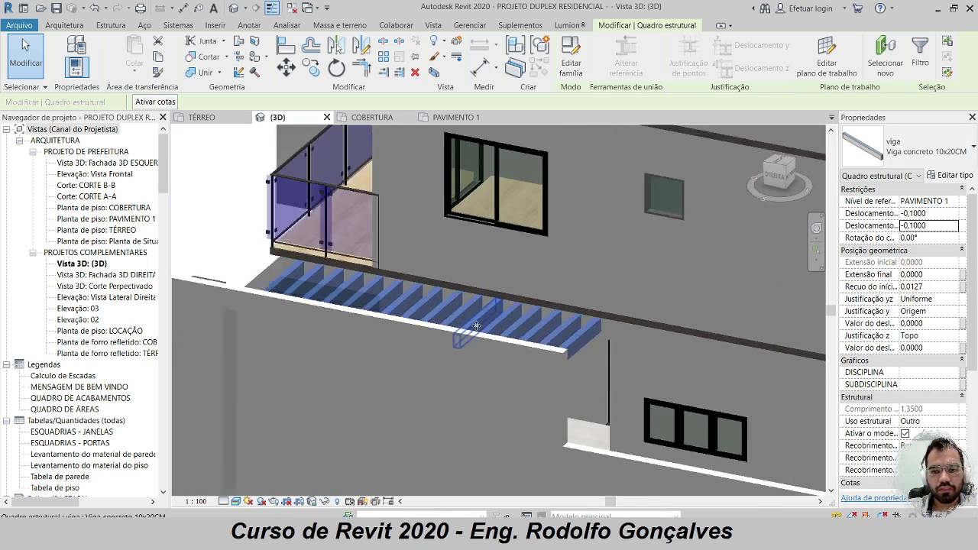
pyautogui.scroll(-2, 512, 301)
pyautogui.click(338, 432)
# - Extend the 20 x 20 cm column at the boundary wall to the beam top by setting its top offset to 3,30 m
pyautogui.keyDown('shift'); pyautogui.moveTo(343, 416); pyautogui.dragTo(602, 304, button='middle'); pyautogui.keyUp('shift')
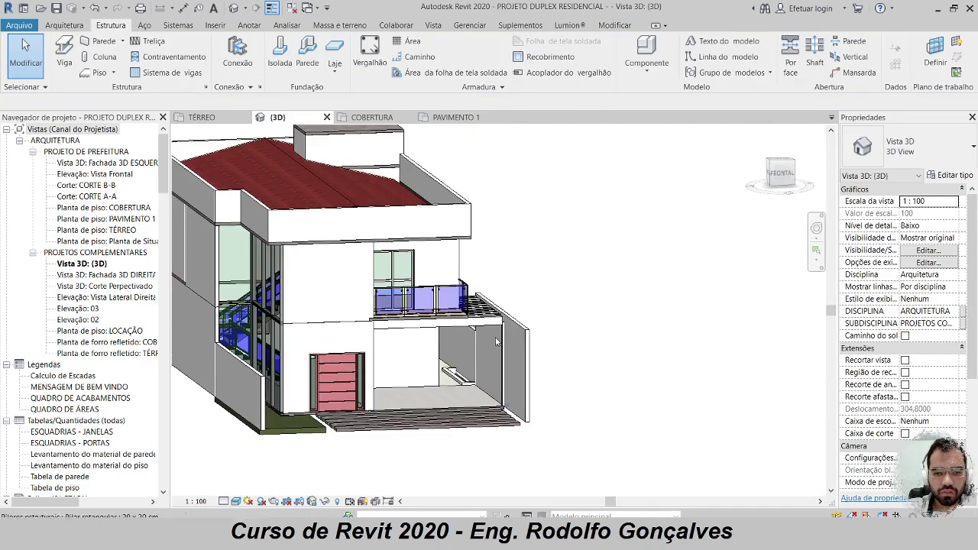
pyautogui.scroll(4, 495, 337)
pyautogui.click(520, 302)
pyautogui.scroll(3, 519, 293)
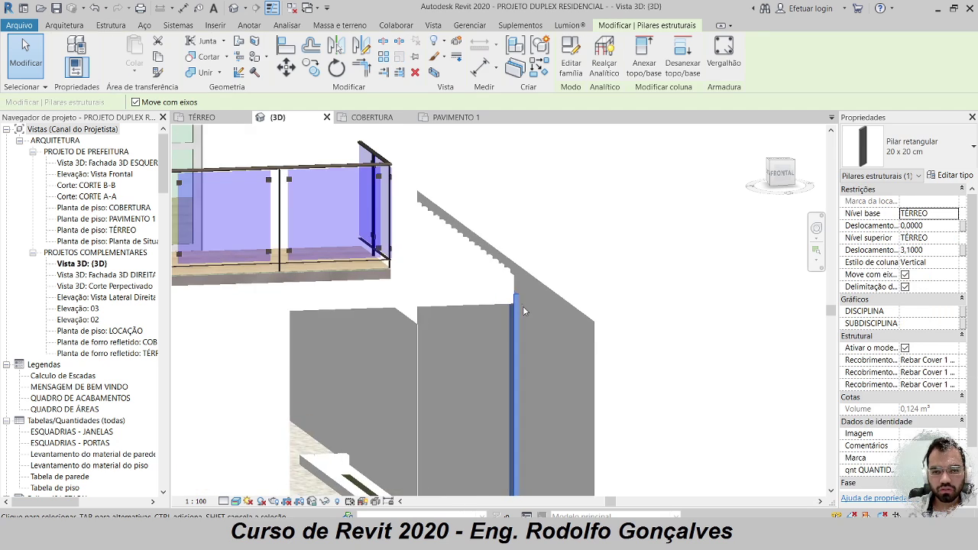
pyautogui.keyDown('shift'); pyautogui.moveTo(519, 293); pyautogui.dragTo(518, 247, button='middle'); pyautogui.keyUp('shift')
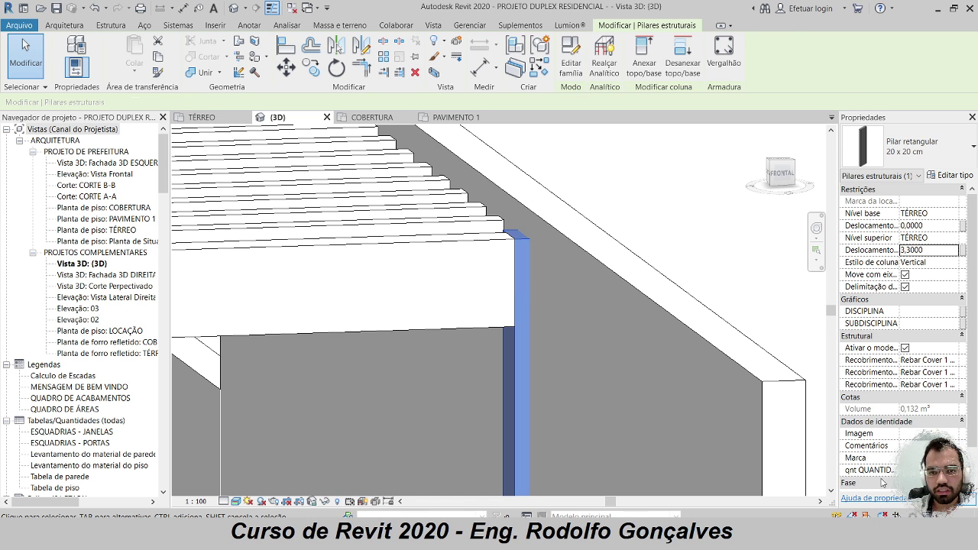
pyautogui.press('Escape')
pyautogui.scroll(4, 529, 242)
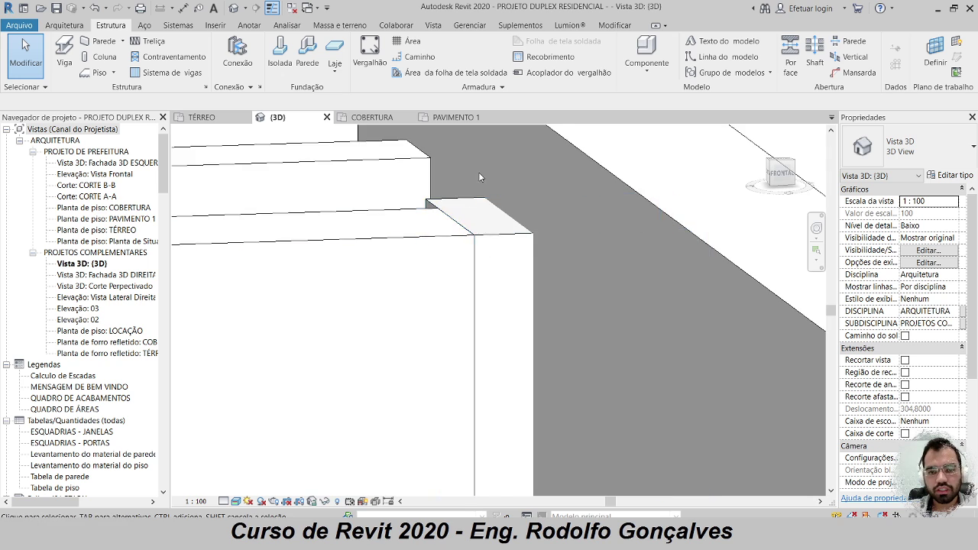
pyautogui.keyDown('shift'); pyautogui.moveTo(479, 177); pyautogui.dragTo(577, 219, button='middle'); pyautogui.keyUp('shift')
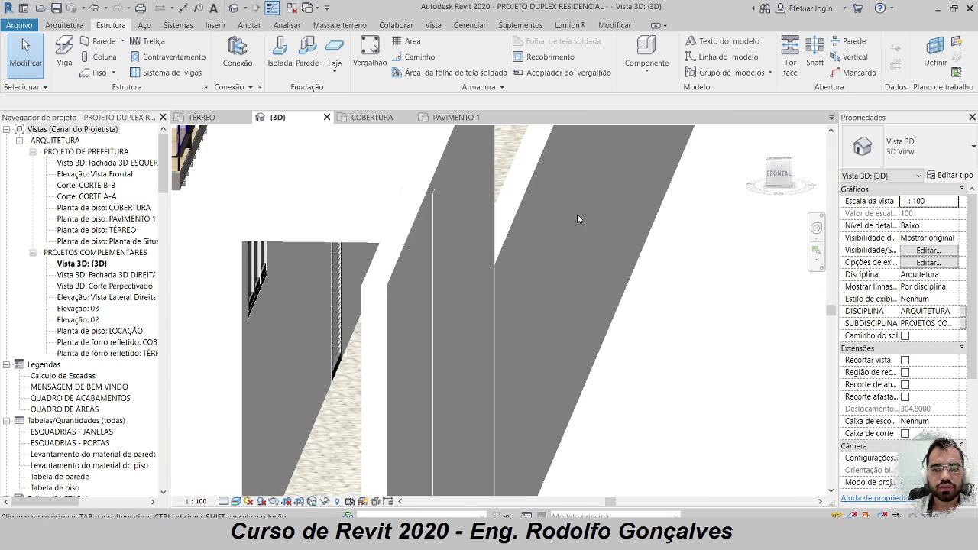
# - Examine the 20 x 20 cm column, the side-gap beams and the boundary wall from several angles in 3D
pyautogui.scroll(-6, 577, 219)
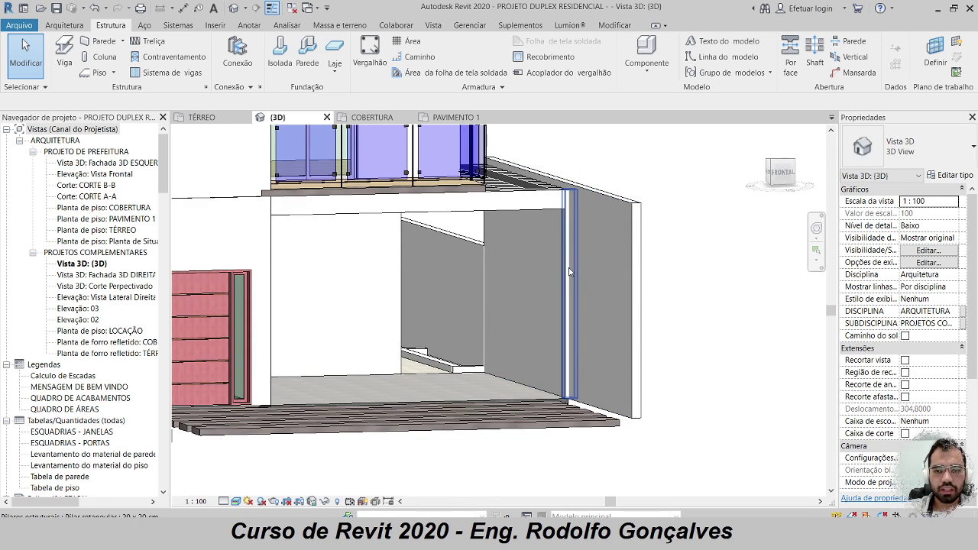
pyautogui.click(569, 272)
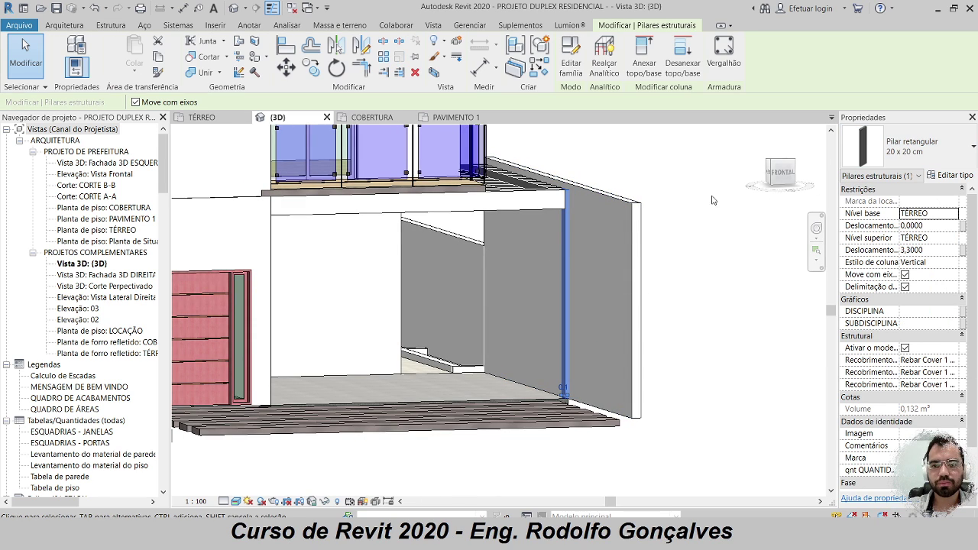
pyautogui.keyDown('shift'); pyautogui.moveTo(569, 256); pyautogui.dragTo(654, 355, button='middle'); pyautogui.keyUp('shift')
pyautogui.scroll(-4, 634, 191)
pyautogui.keyDown('shift'); pyautogui.moveTo(654, 355); pyautogui.dragTo(572, 387, button='middle'); pyautogui.keyUp('shift')
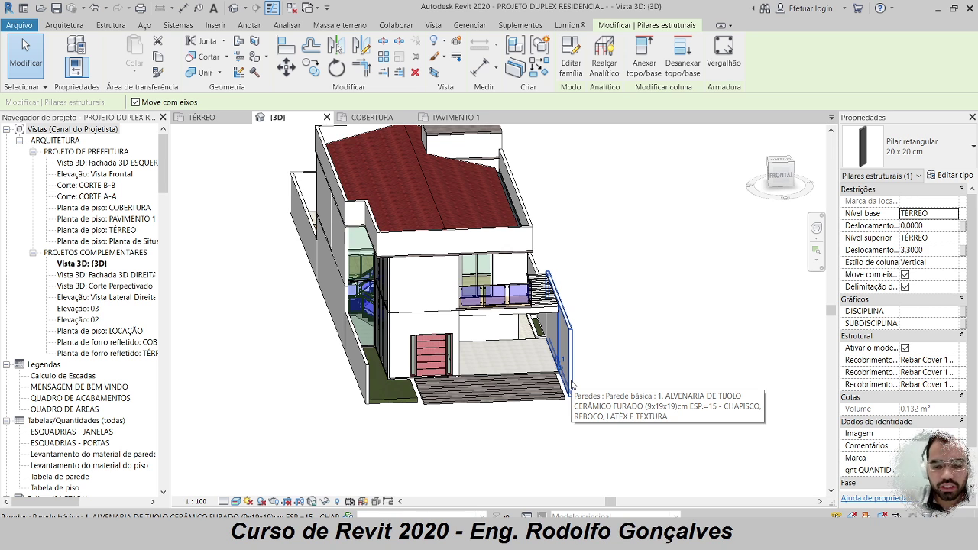
pyautogui.scroll(5, 528, 306)
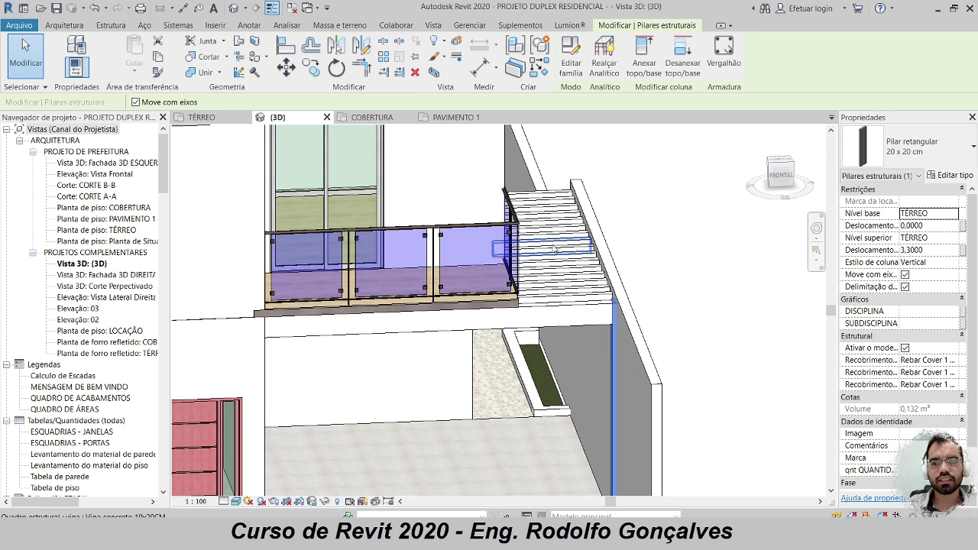
pyautogui.keyDown('shift'); pyautogui.moveTo(663, 294); pyautogui.dragTo(661, 258, button='middle'); pyautogui.keyUp('shift')
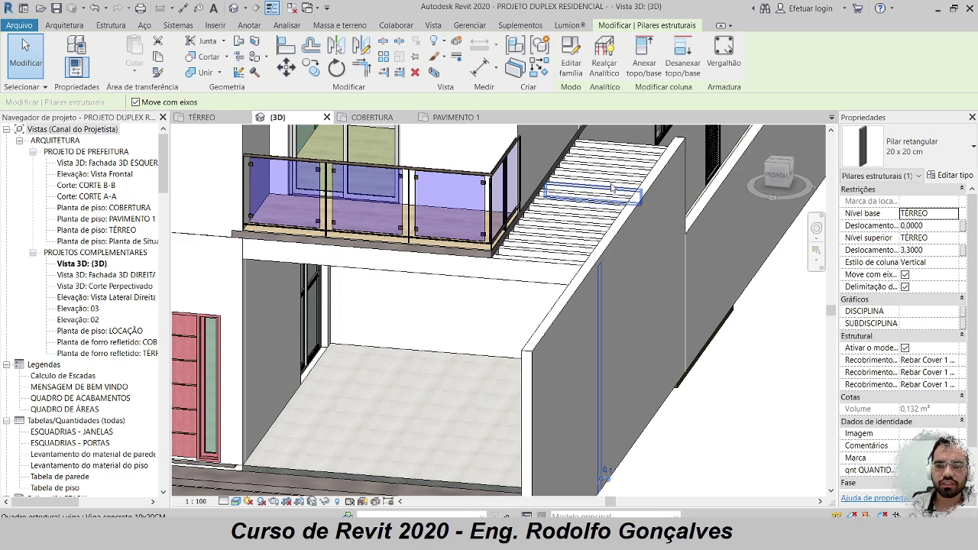
pyautogui.keyDown('shift'); pyautogui.moveTo(624, 165); pyautogui.dragTo(581, 249, button='middle'); pyautogui.keyUp('shift')
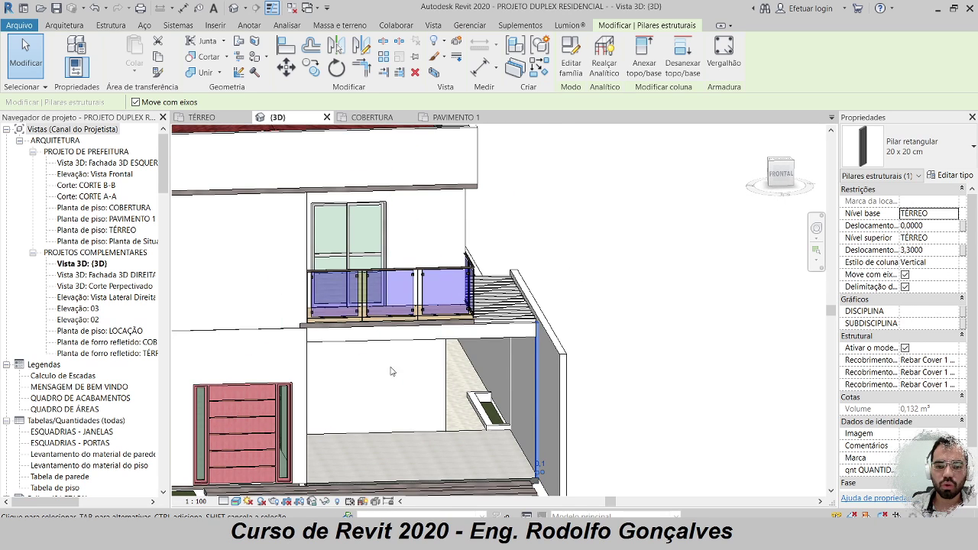
pyautogui.keyDown('shift'); pyautogui.moveTo(390, 372); pyautogui.dragTo(576, 198, button='middle'); pyautogui.keyUp('shift')
# - Edit the side boundary wall's profile, shortening its rear vertical edge down to the top of the adjoining lower wall
pyautogui.click(566, 185)
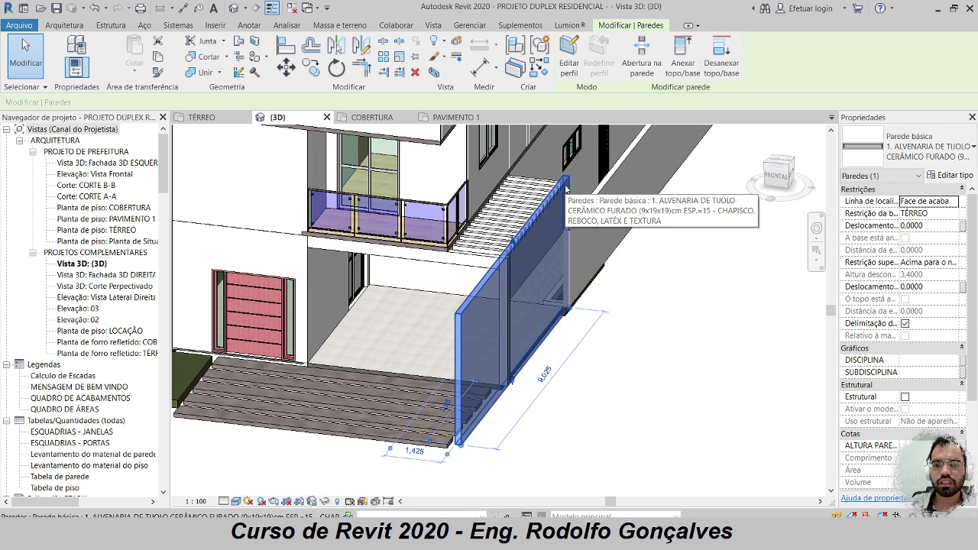
pyautogui.click(569, 67)
pyautogui.keyDown('shift'); pyautogui.moveTo(625, 203); pyautogui.dragTo(514, 207, button='middle'); pyautogui.keyUp('shift')
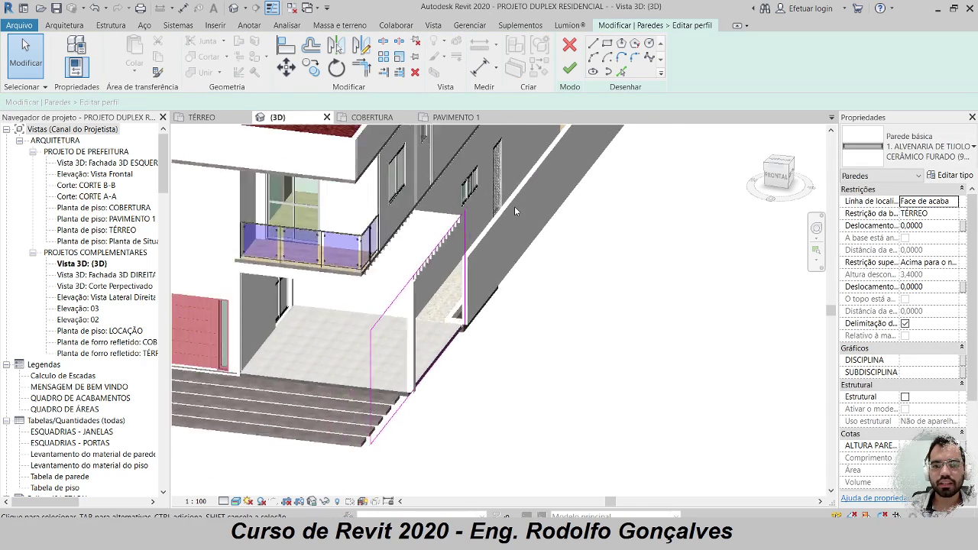
pyautogui.scroll(8, 514, 206)
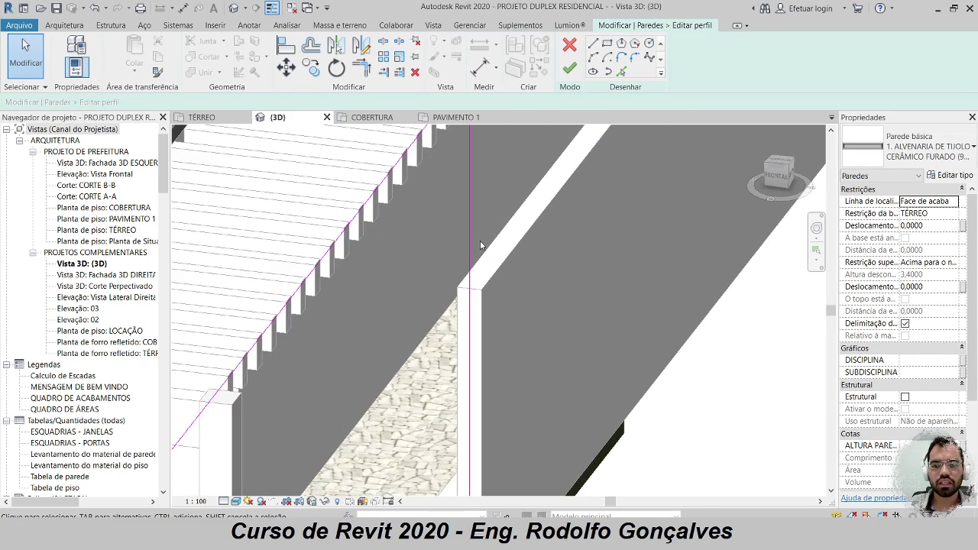
pyautogui.scroll(-6, 480, 244)
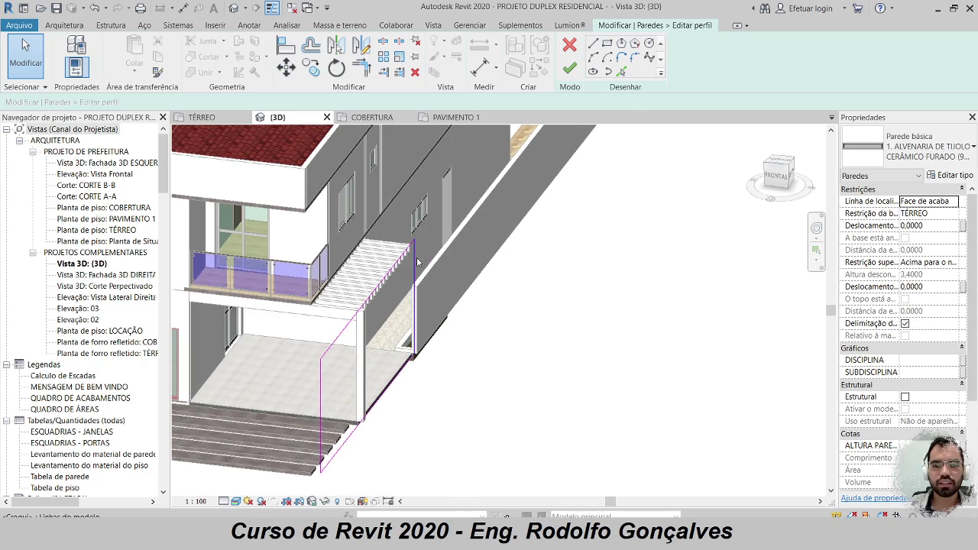
pyautogui.click(417, 262)
pyautogui.scroll(3, 464, 262)
pyautogui.keyDown('shift'); pyautogui.moveTo(464, 262); pyautogui.dragTo(367, 240, button='middle'); pyautogui.keyUp('shift')
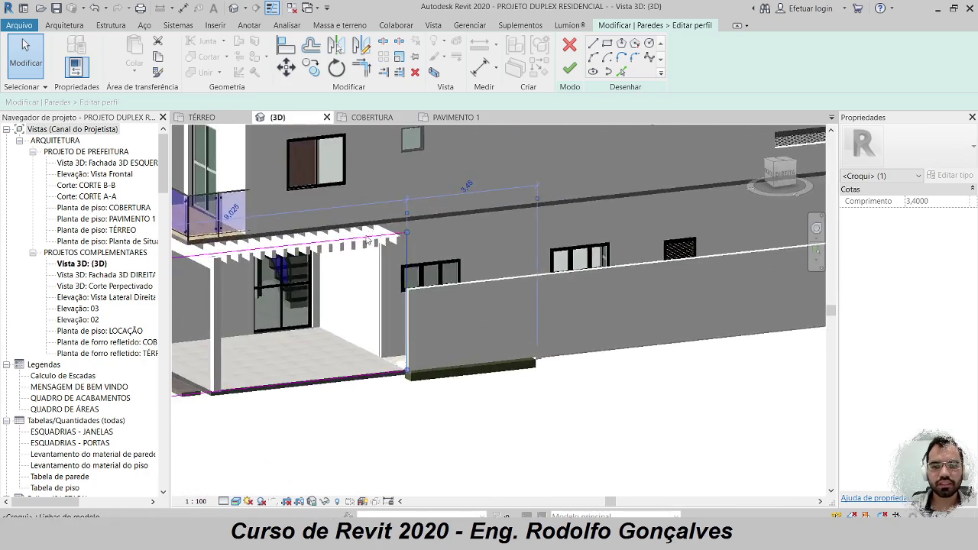
pyautogui.scroll(5, 412, 306)
pyautogui.press('Escape')
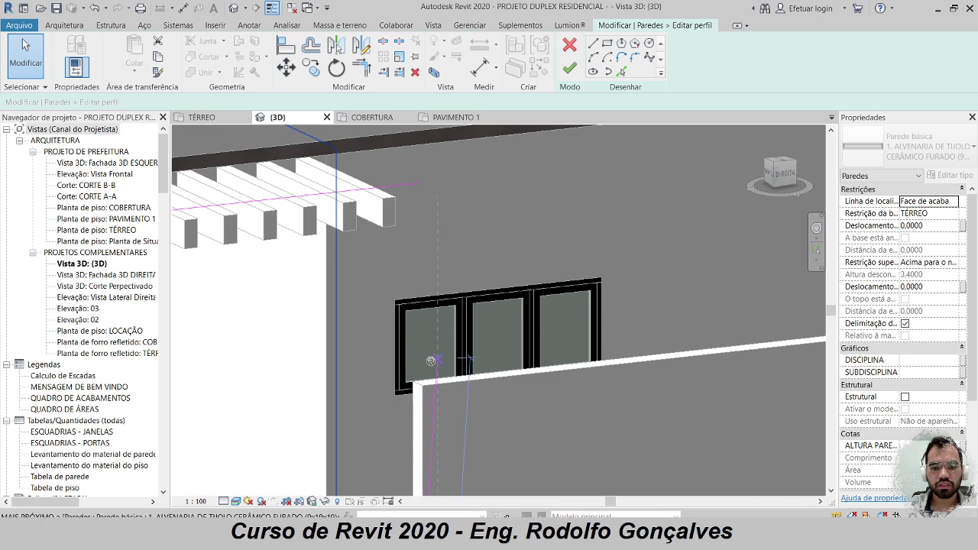
pyautogui.click(417, 381)
pyautogui.click(419, 184)
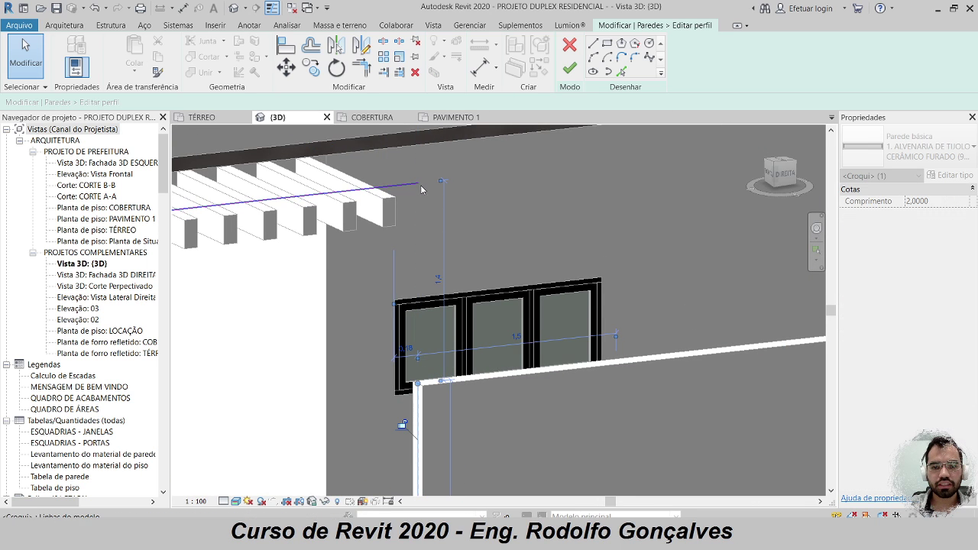
# - Sketch a 45° line about 2,27 m long from the rear end of the profile's upper edge down to the lower wall's top
pyautogui.keyDown('shift'); pyautogui.moveTo(546, 153); pyautogui.dragTo(505, 160, button='middle'); pyautogui.keyUp('shift')
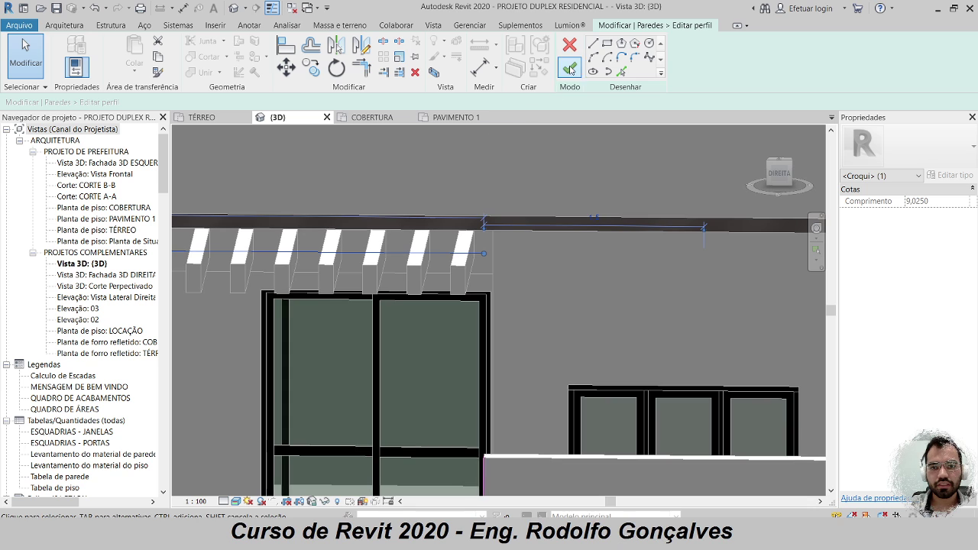
pyautogui.press('l')
pyautogui.press('i')
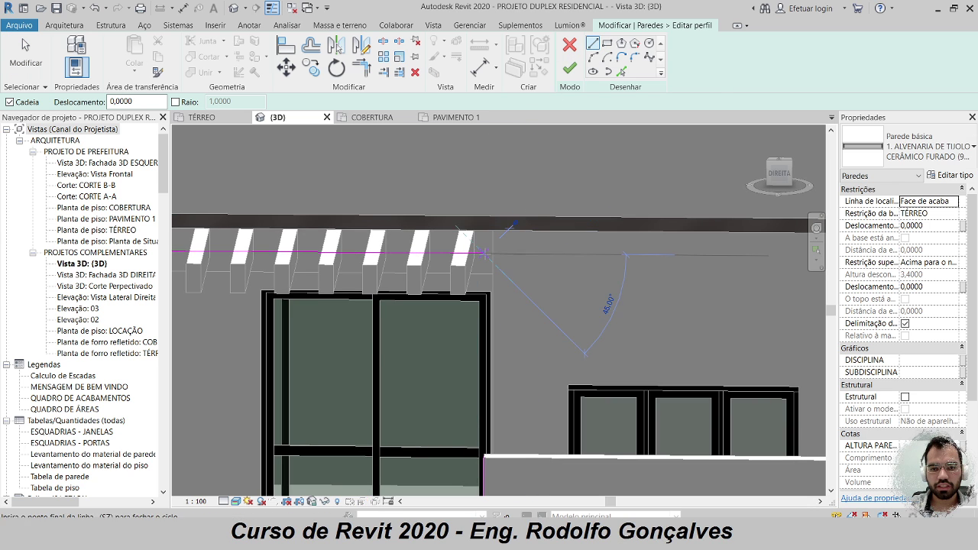
pyautogui.scroll(-2, 485, 253)
pyautogui.click(651, 397)
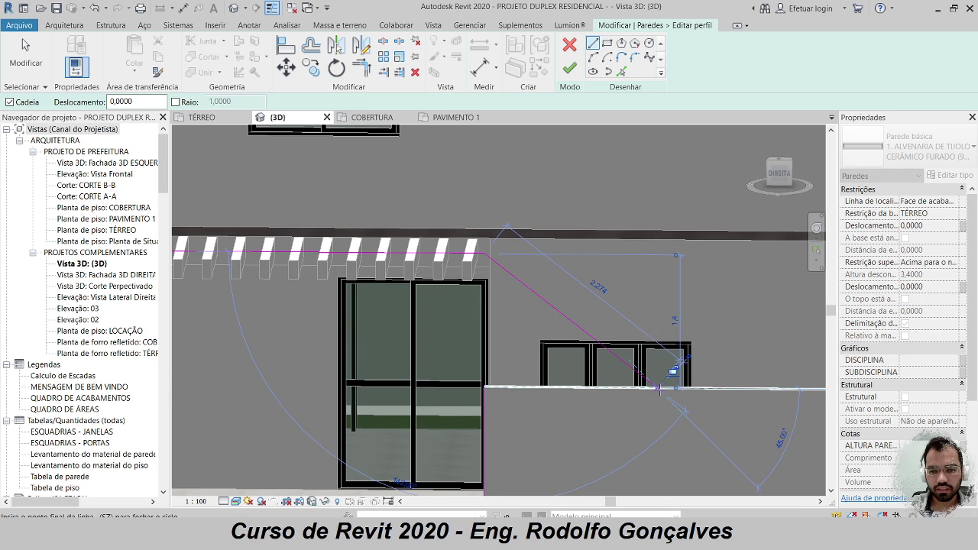
# - Close the profile with a horizontal line along the lower wall's top back to the vertical edge, and finish the profile edit
pyautogui.press('Escape')
pyautogui.moveTo(485, 388)
pyautogui.keyDown('shift'); pyautogui.mouseDown(button='middle')
pyautogui.moveTo(669, 399)
pyautogui.moveTo(519, 379)
pyautogui.moveTo(616, 359)
pyautogui.moveTo(511, 374)
pyautogui.moveTo(627, 356)
pyautogui.moveTo(636, 366)
pyautogui.mouseUp(button='middle'); pyautogui.keyUp('shift')
pyautogui.click(623, 357)
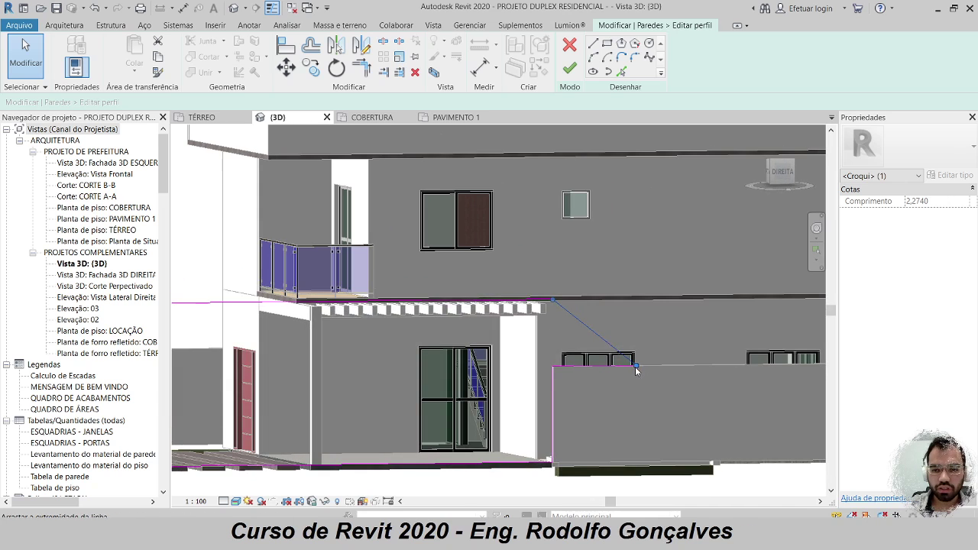
pyautogui.click(636, 365)
pyautogui.click(638, 365)
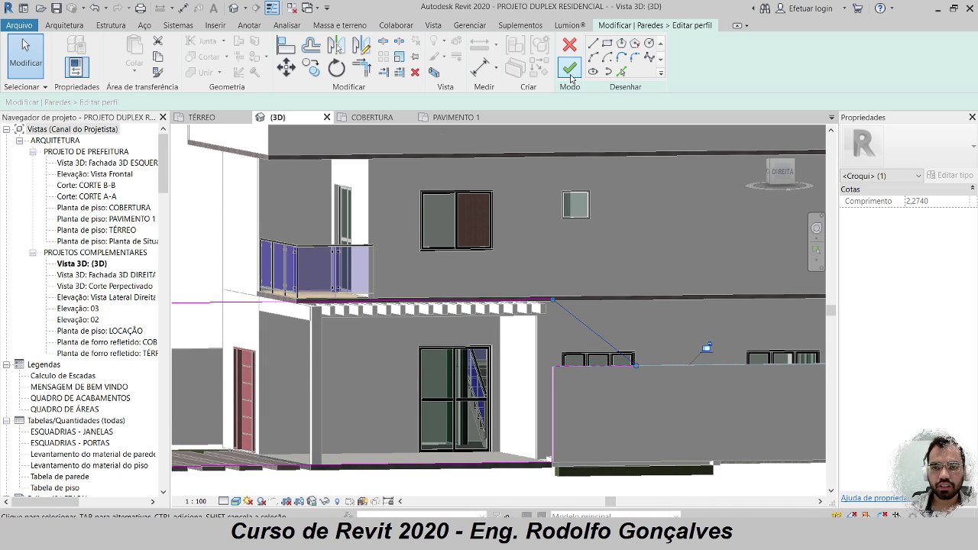
pyautogui.click(571, 75)
pyautogui.press('Escape')
# - Try to lower the boundary wall by setting its top offset to -0,1 m
pyautogui.scroll(-3, 603, 412)
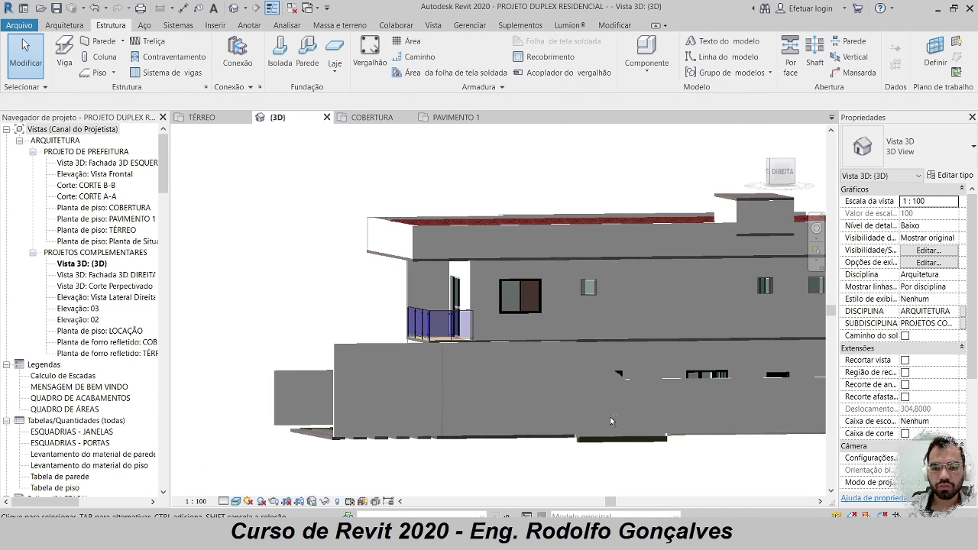
pyautogui.keyDown('shift'); pyautogui.moveTo(610, 421); pyautogui.dragTo(611, 360, button='middle'); pyautogui.keyUp('shift')
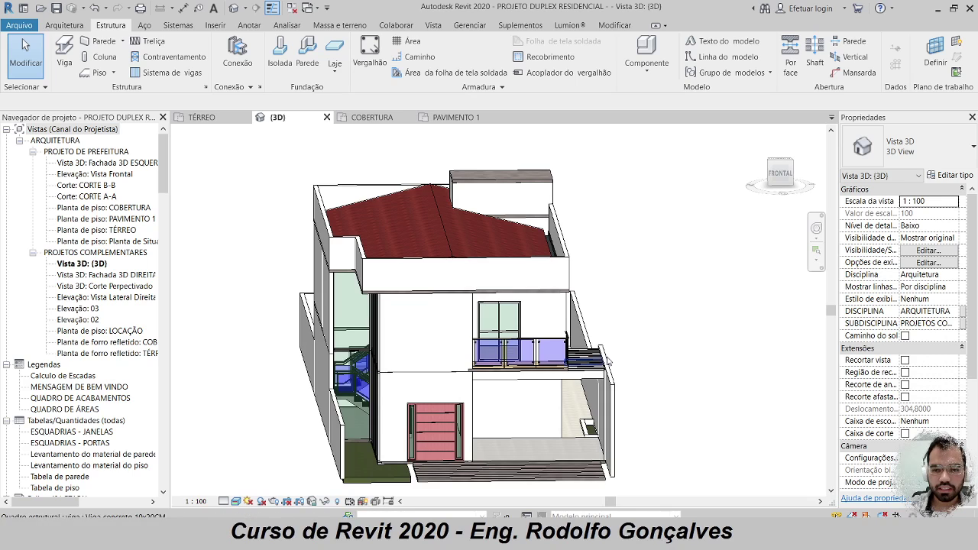
pyautogui.scroll(5, 609, 360)
pyautogui.click(580, 330)
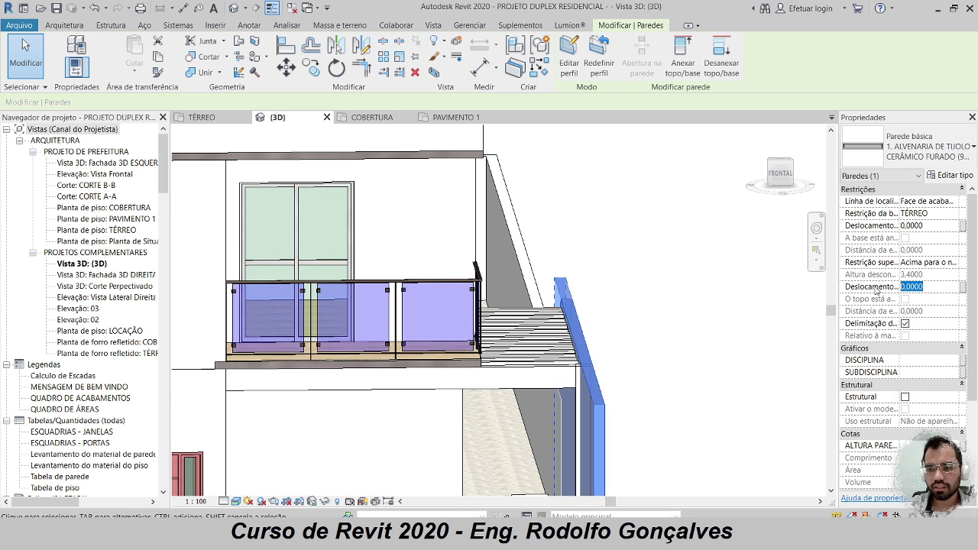
pyautogui.write('-')
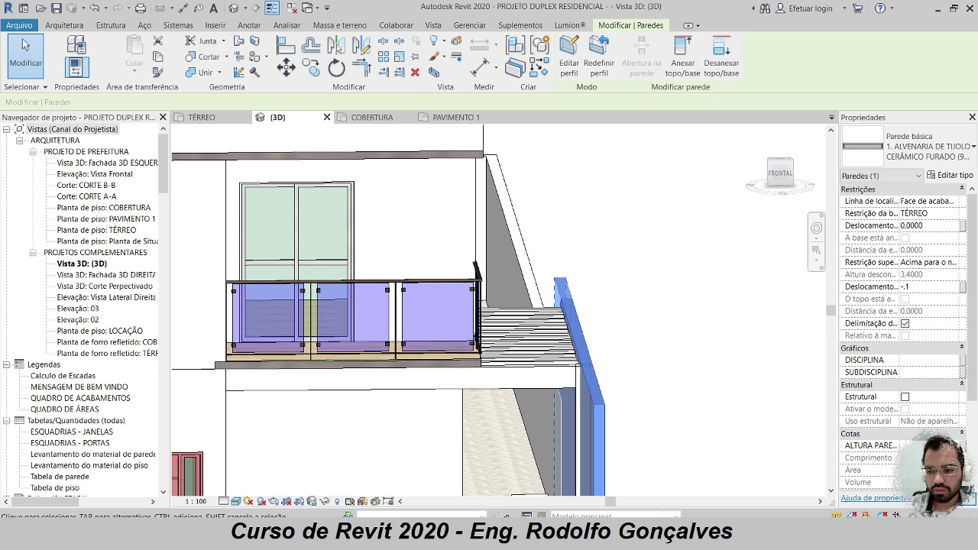
pyautogui.press('Return')
pyautogui.click(534, 310)
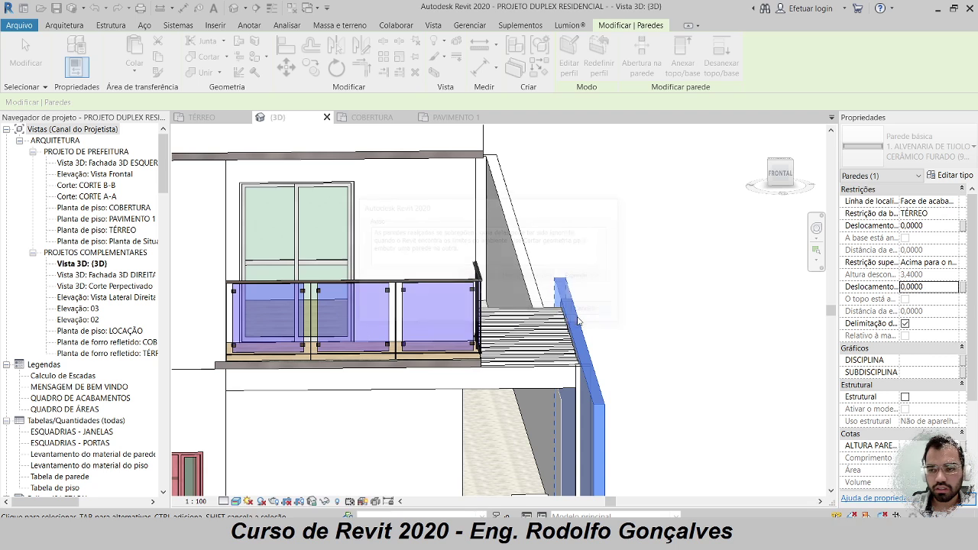
pyautogui.press('Escape')
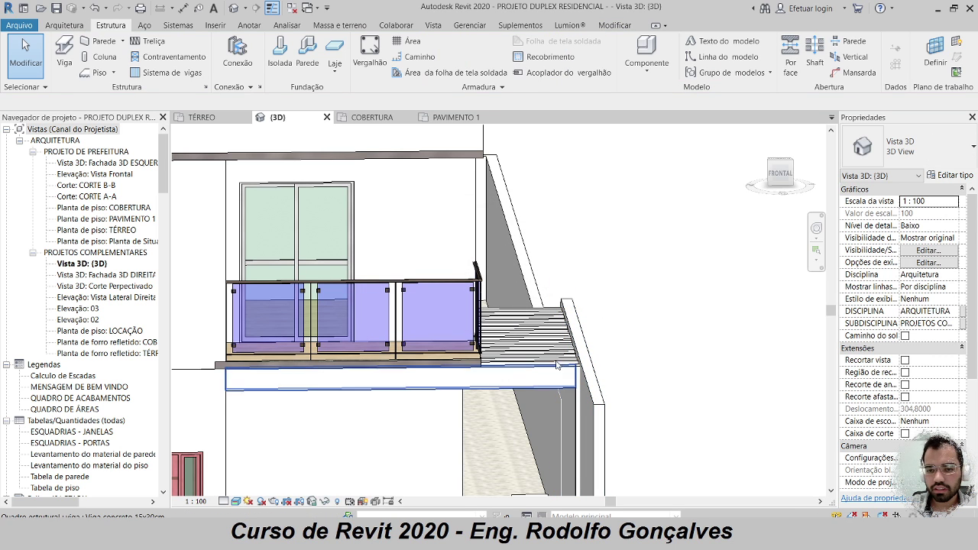
# - Set the boundary wall's top constraint to Não conectado and its unconnected height to 3,30 m
pyautogui.click(593, 380)
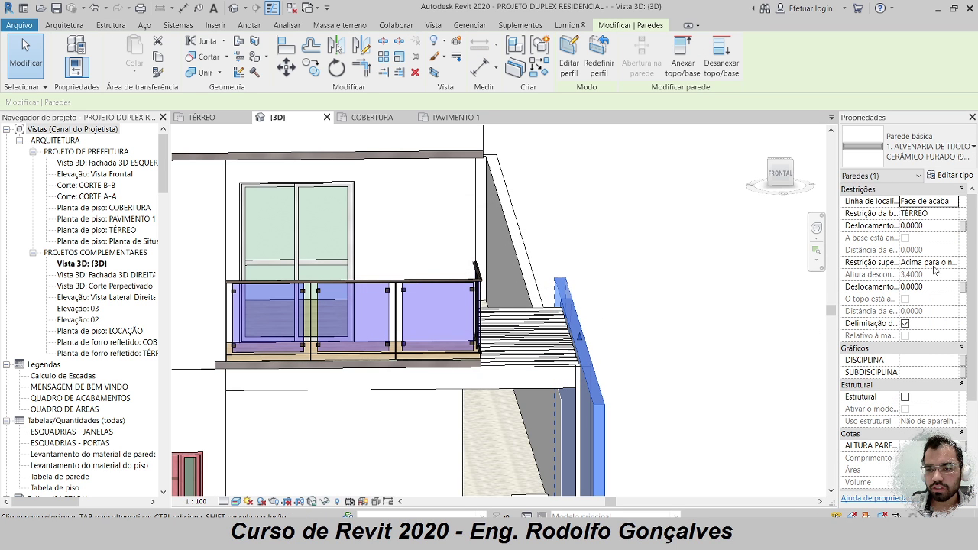
pyautogui.click(954, 262)
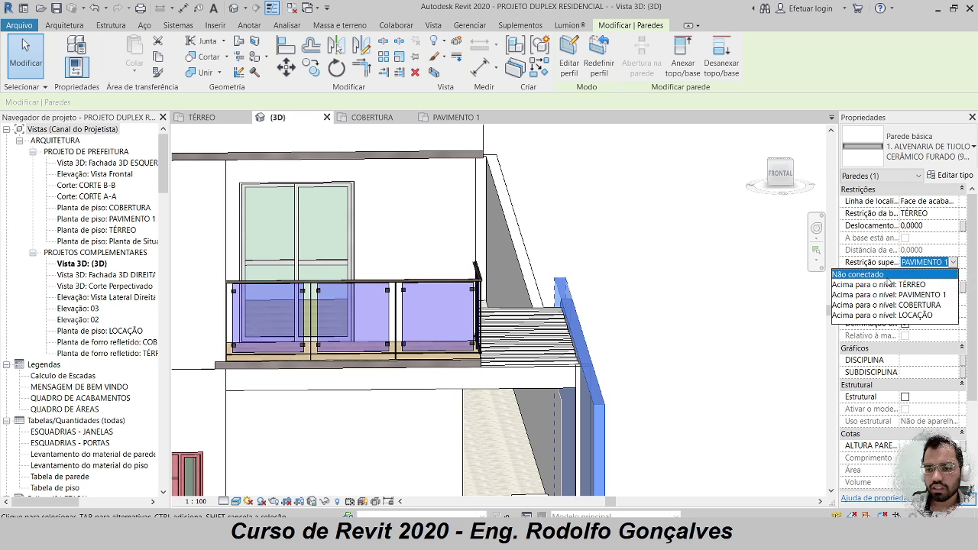
pyautogui.click(885, 276)
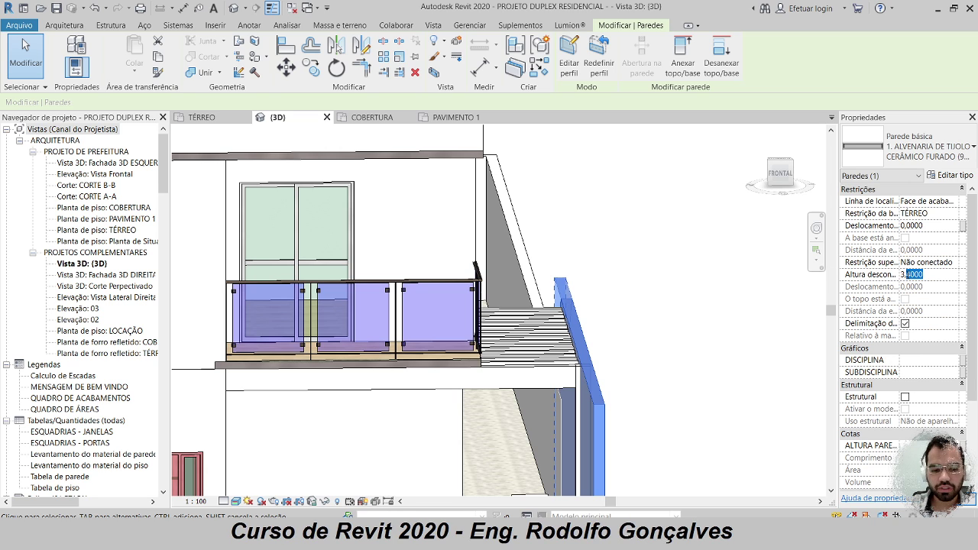
pyautogui.press('Return')
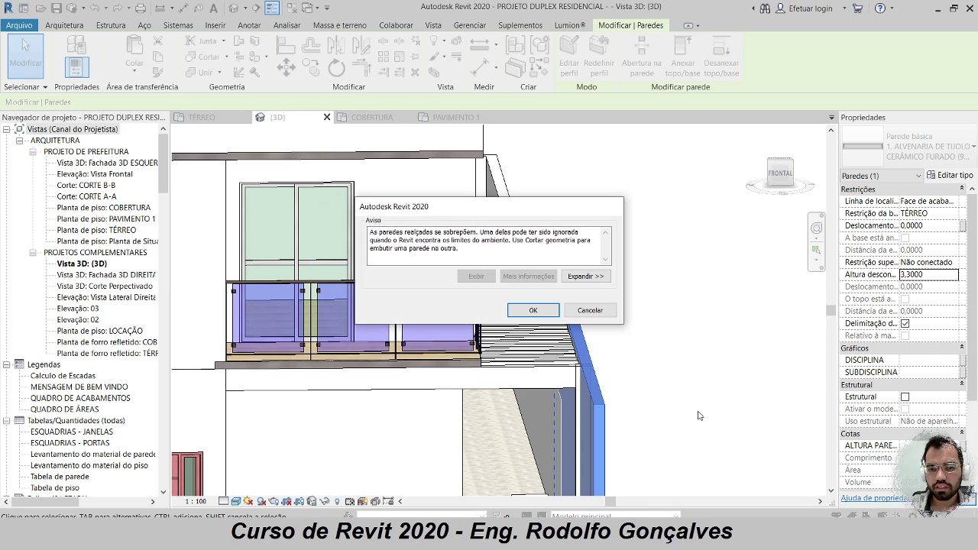
pyautogui.click(533, 308)
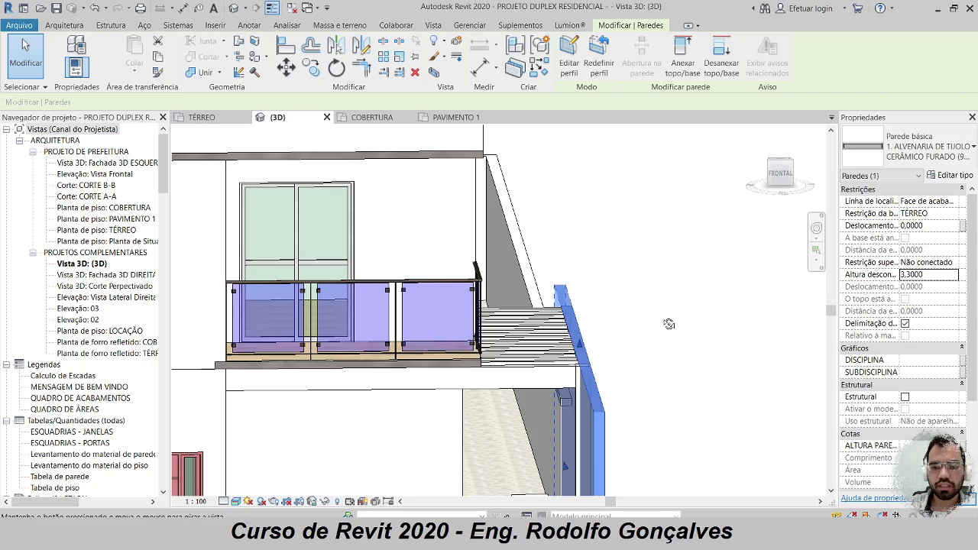
# - Edit the boundary wall's profile again, moving its short horizontal line up to the lower wall's top, and finish the edit
pyautogui.keyDown('shift'); pyautogui.moveTo(669, 324); pyautogui.dragTo(577, 229, button='middle'); pyautogui.keyUp('shift')
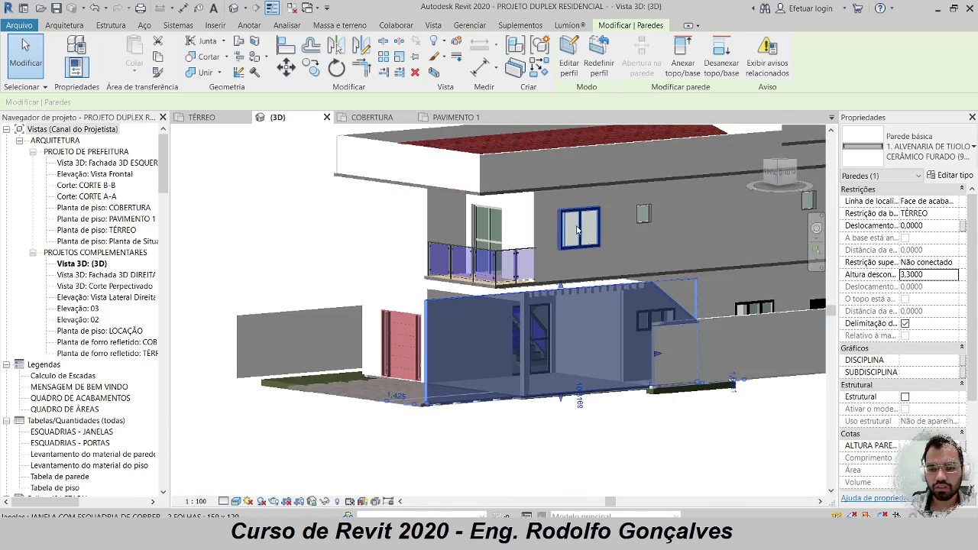
pyautogui.scroll(6, 692, 337)
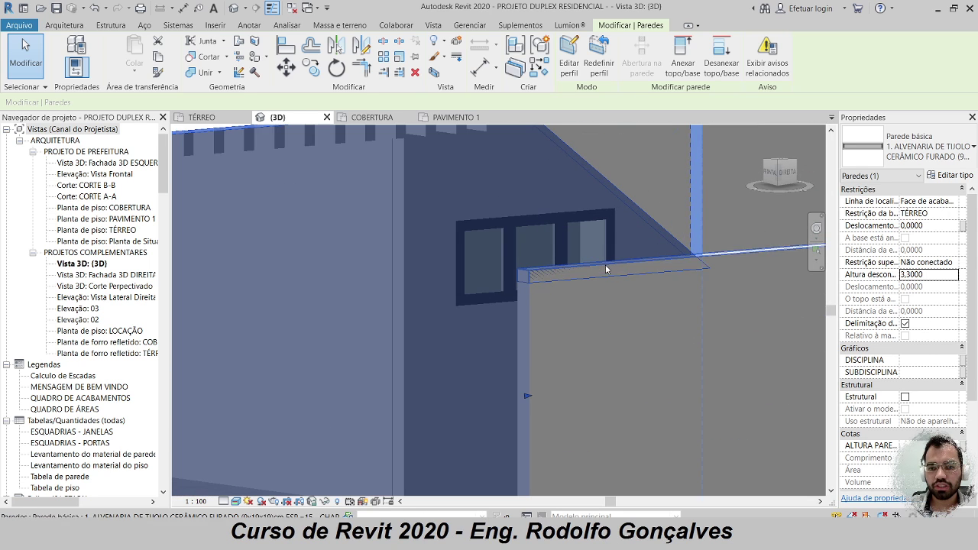
pyautogui.click(568, 65)
pyautogui.scroll(2, 571, 279)
pyautogui.click(562, 257)
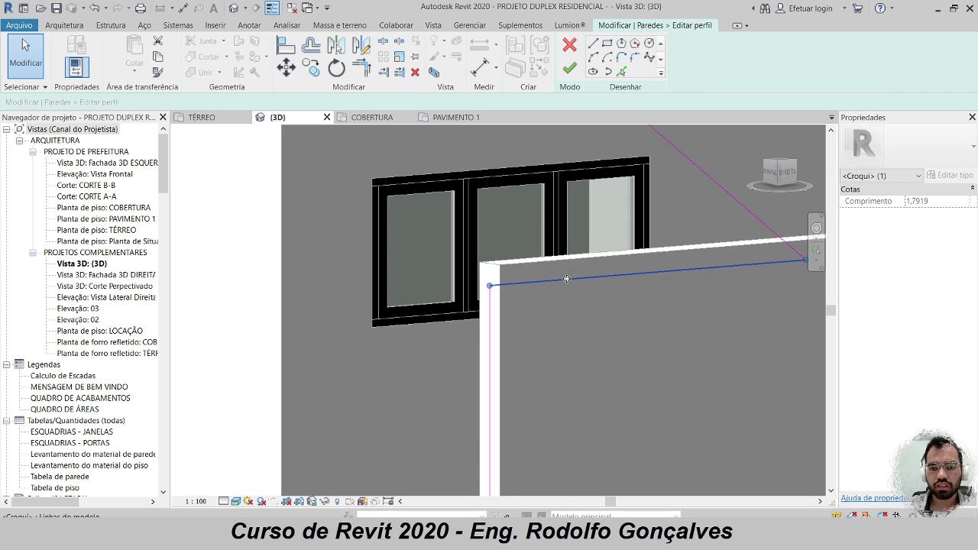
pyautogui.scroll(3, 561, 263)
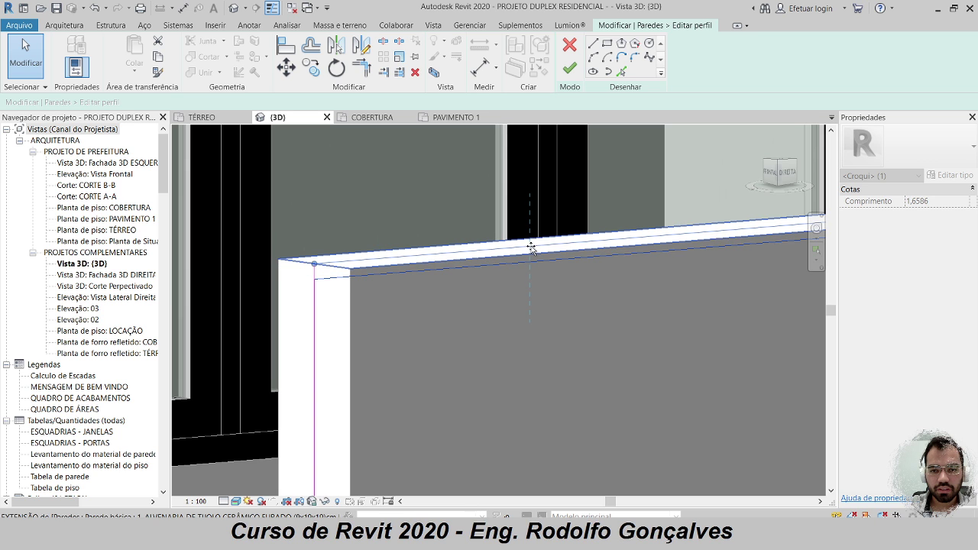
pyautogui.click(569, 68)
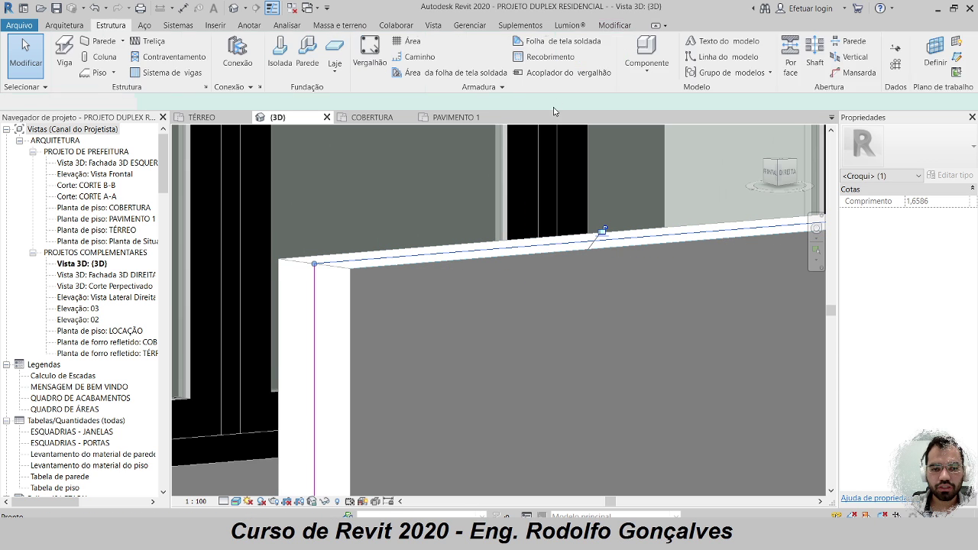
pyautogui.scroll(-6, 548, 260)
pyautogui.scroll(-3, 601, 239)
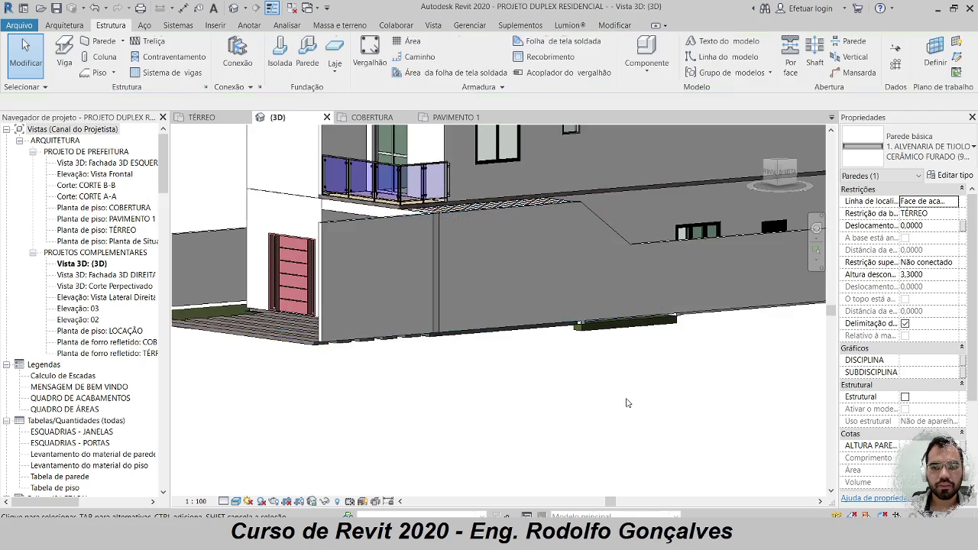
pyautogui.press('Escape')
# - Join the geometry of the 20 x 20 cm column with the side boundary wall
pyautogui.scroll(4, 486, 229)
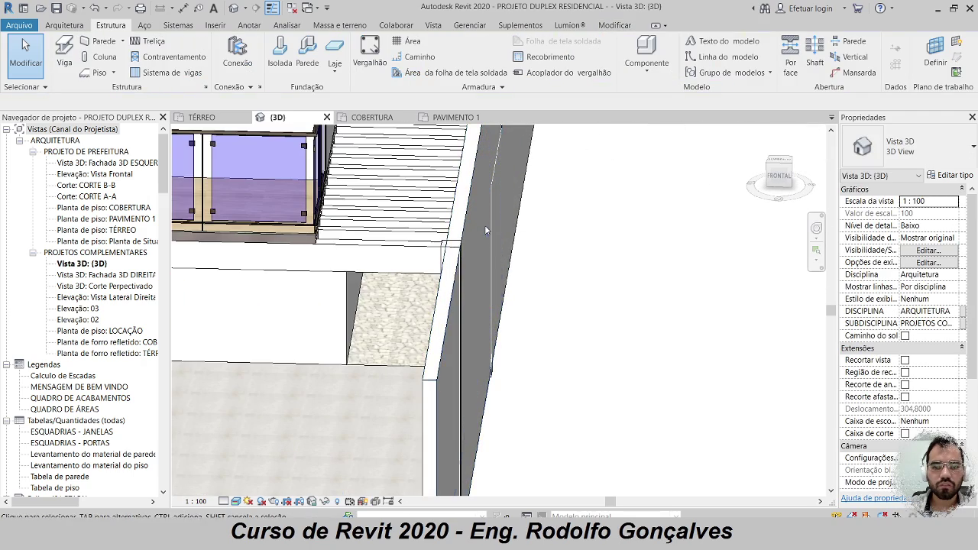
pyautogui.keyDown('shift'); pyautogui.moveTo(484, 225); pyautogui.dragTo(468, 241, button='middle'); pyautogui.keyUp('shift')
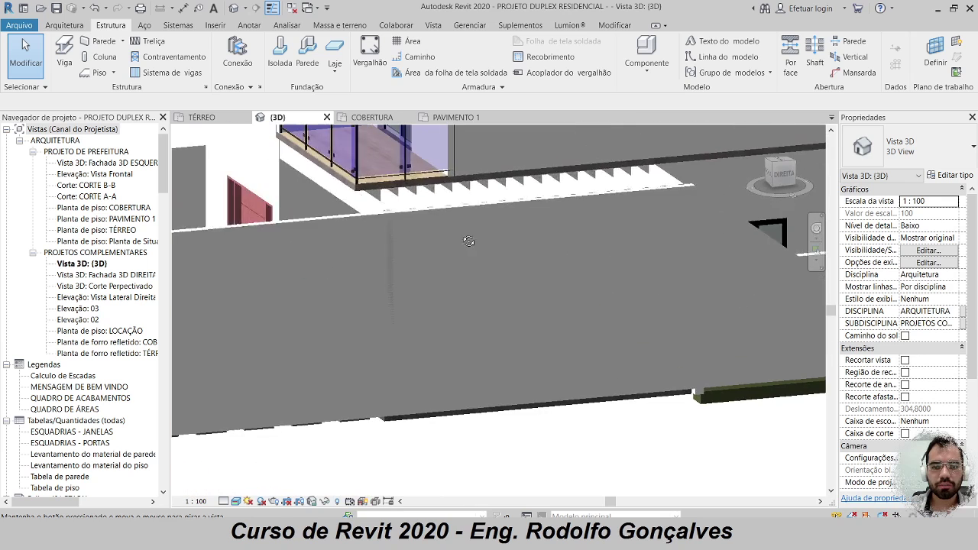
pyautogui.click(327, 219)
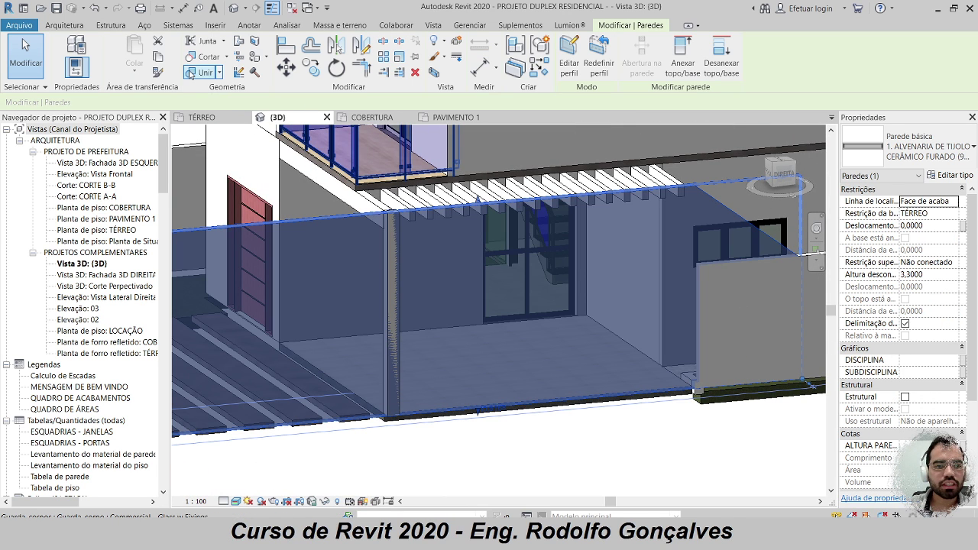
pyautogui.press('Escape')
pyautogui.keyDown('shift'); pyautogui.moveTo(397, 306); pyautogui.dragTo(480, 289, button='middle'); pyautogui.keyUp('shift')
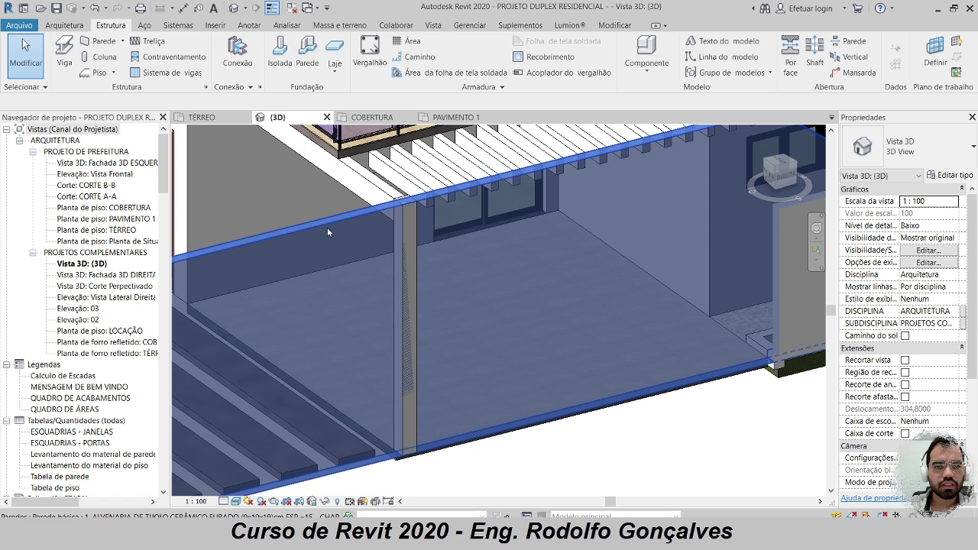
pyautogui.click(327, 227)
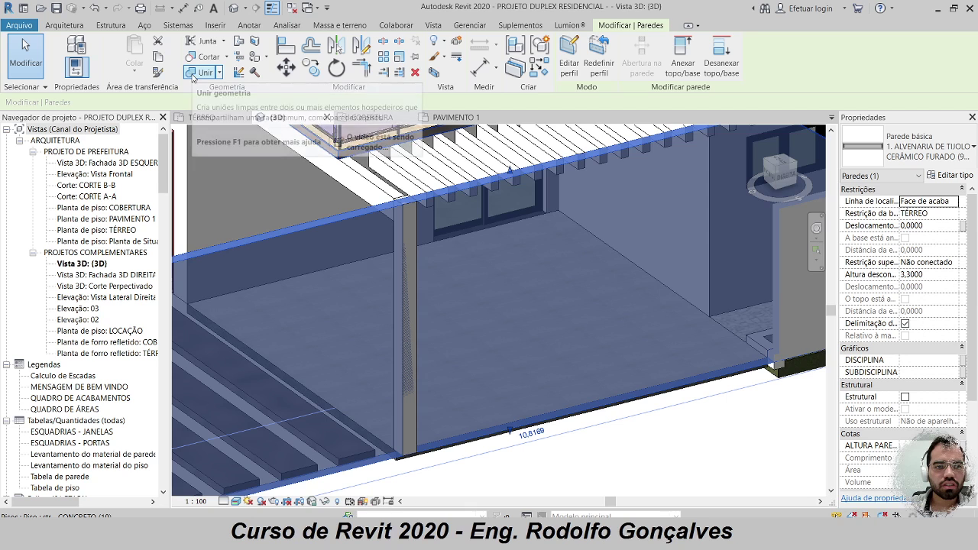
pyautogui.click(200, 72)
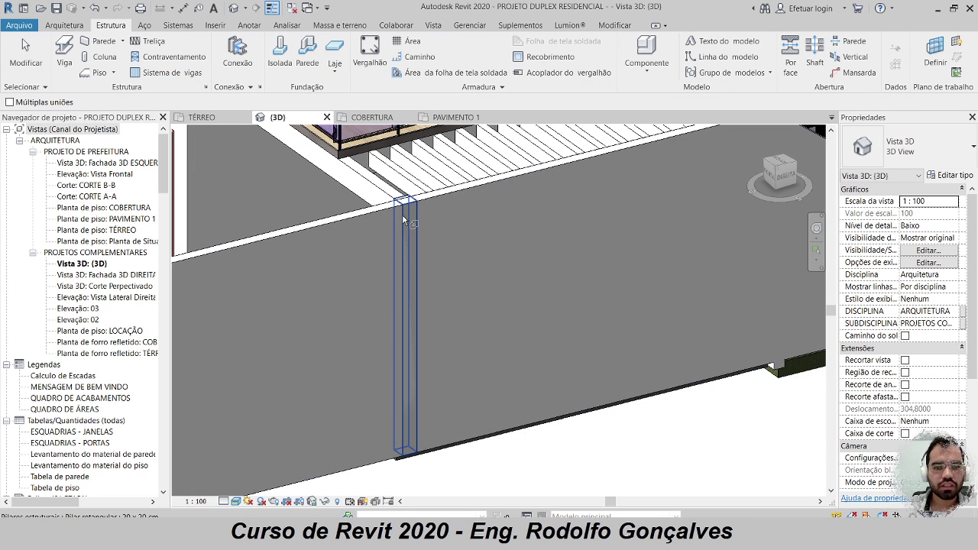
pyautogui.click(404, 220)
pyautogui.click(370, 214)
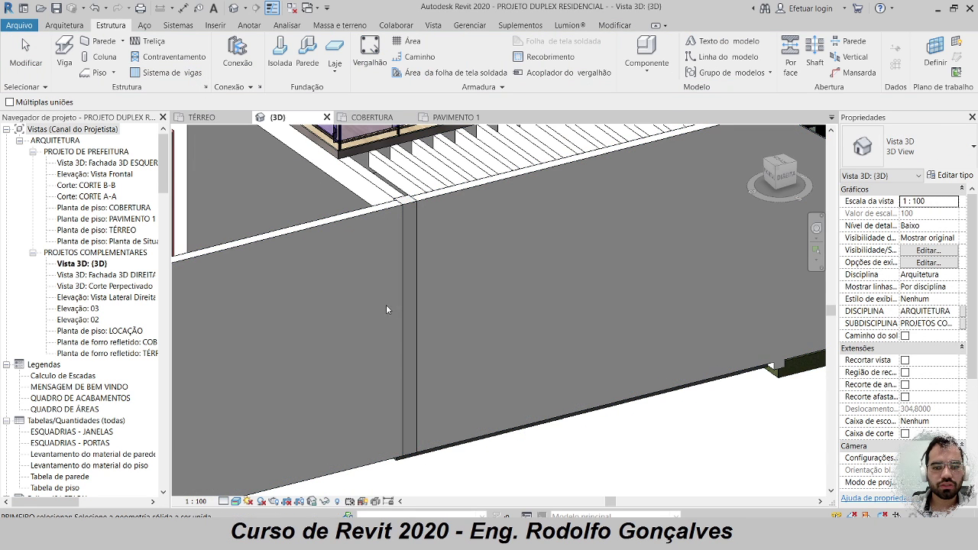
pyautogui.press('Escape')
# - Examine the joined column, the side-gap beams and the boundary wall's sloped profile from several angles in 3D
pyautogui.keyDown('shift'); pyautogui.moveTo(462, 284); pyautogui.dragTo(544, 285, button='middle'); pyautogui.keyUp('shift')
pyautogui.scroll(3, 544, 284)
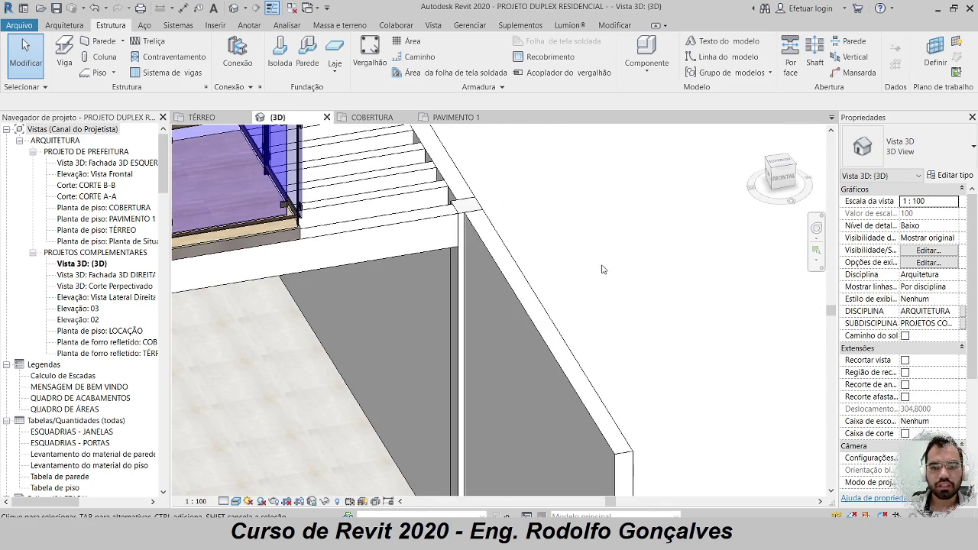
pyautogui.scroll(2, 604, 268)
pyautogui.keyDown('shift'); pyautogui.moveTo(602, 236); pyautogui.dragTo(352, 245, button='middle'); pyautogui.keyUp('shift')
pyautogui.scroll(3, 352, 246)
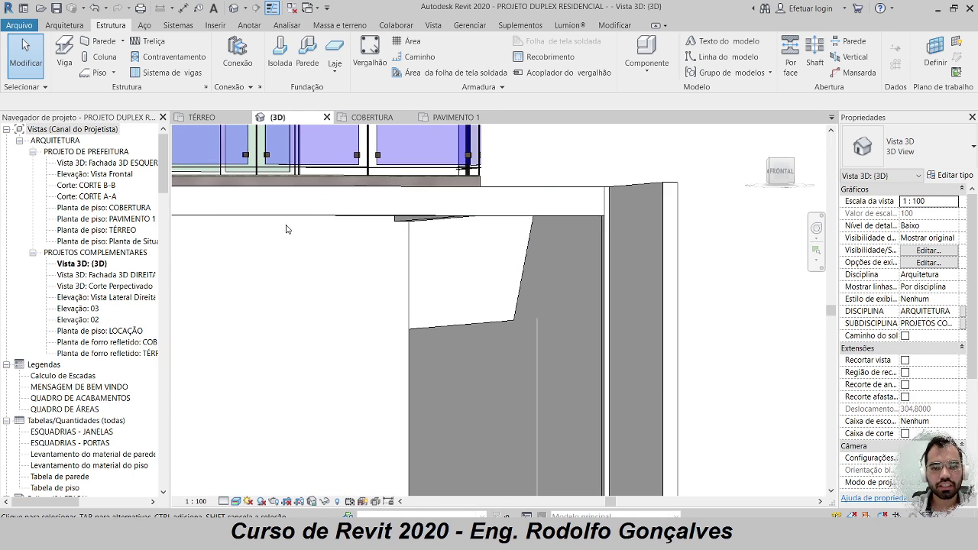
pyautogui.keyDown('shift'); pyautogui.moveTo(286, 224); pyautogui.dragTo(430, 222, button='middle'); pyautogui.keyUp('shift')
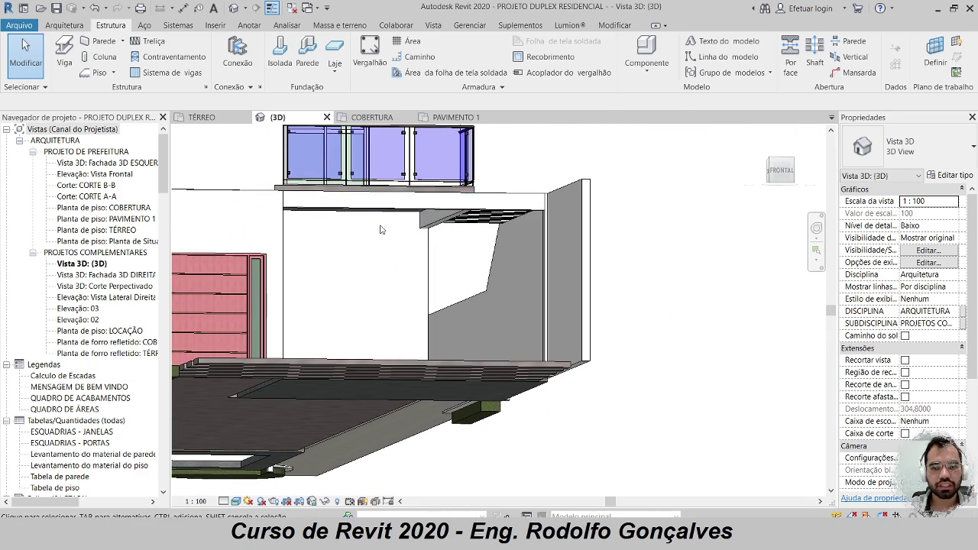
pyautogui.keyDown('shift'); pyautogui.moveTo(532, 248); pyautogui.dragTo(477, 338, button='middle'); pyautogui.keyUp('shift')
pyautogui.keyDown('shift'); pyautogui.moveTo(650, 226); pyautogui.dragTo(586, 325, button='middle'); pyautogui.keyUp('shift')
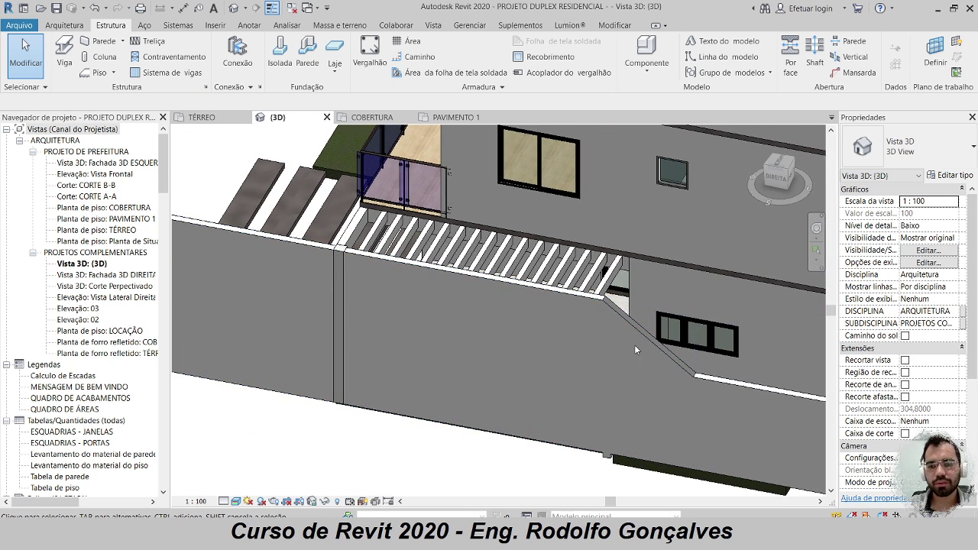